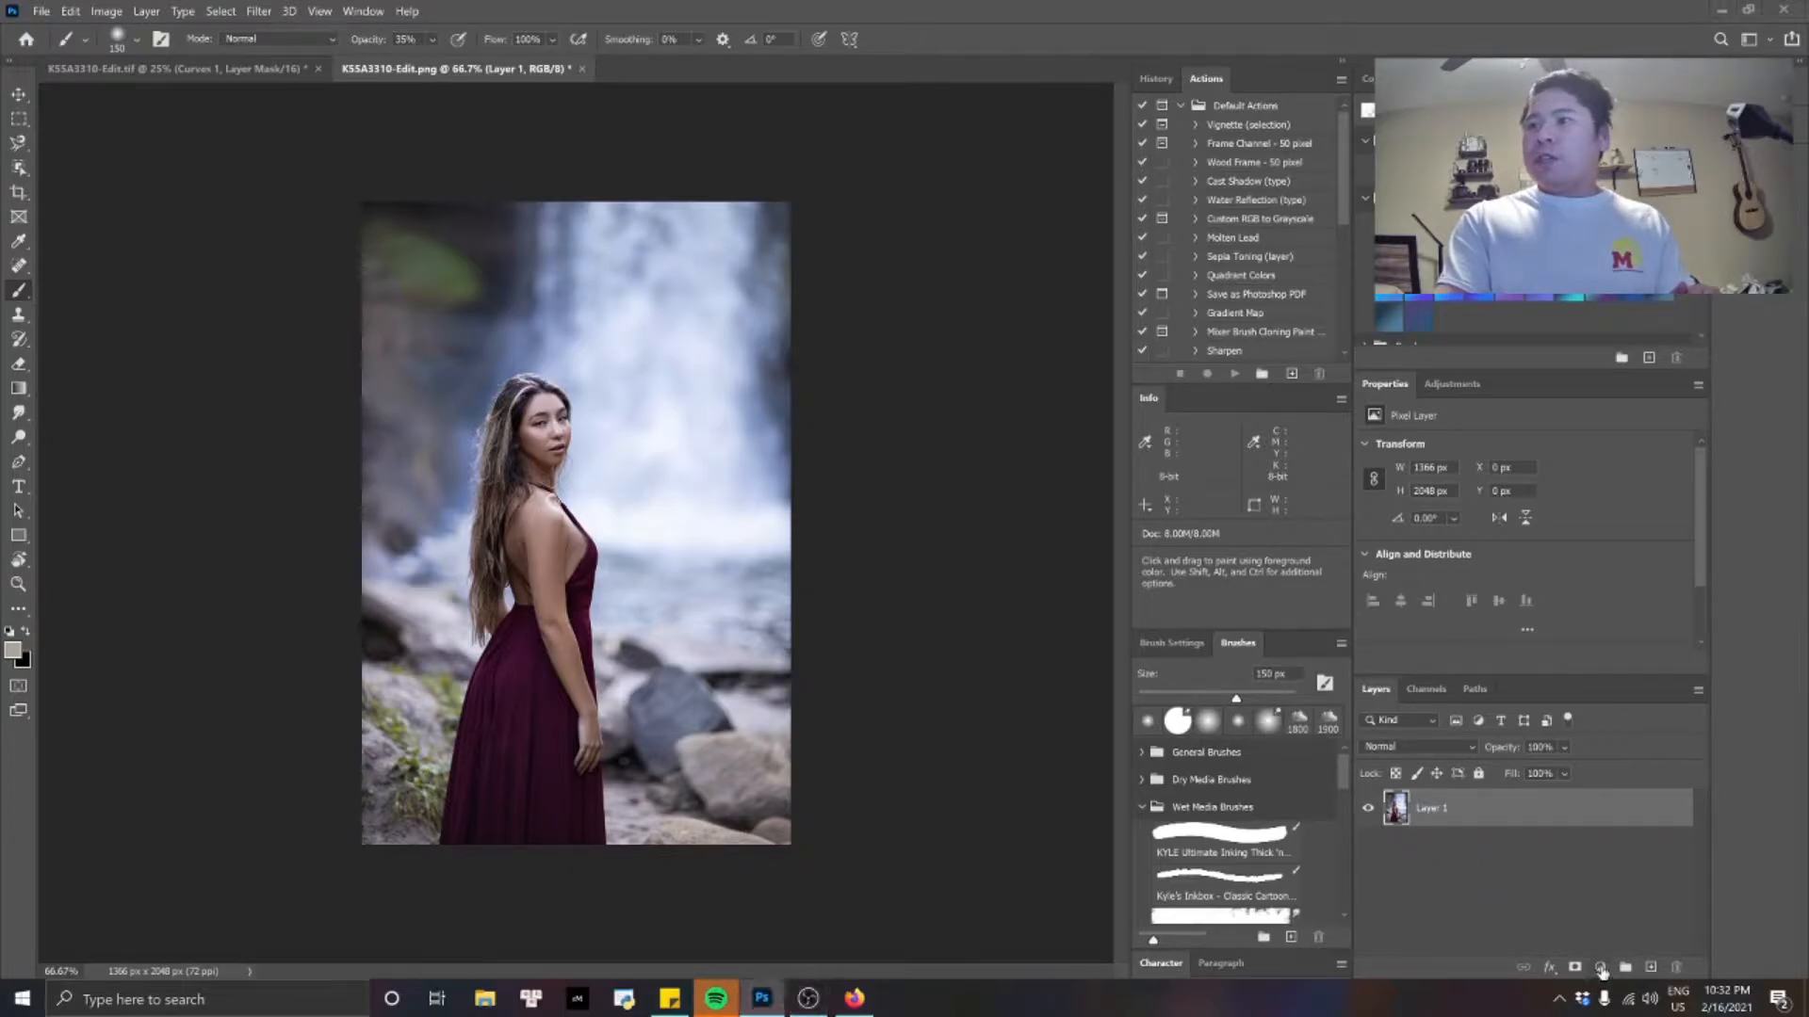
# Add a Curves adjustment layer above Layer 1 and raise the curve's black point to an output of 42.
pyautogui.click(1599, 967)
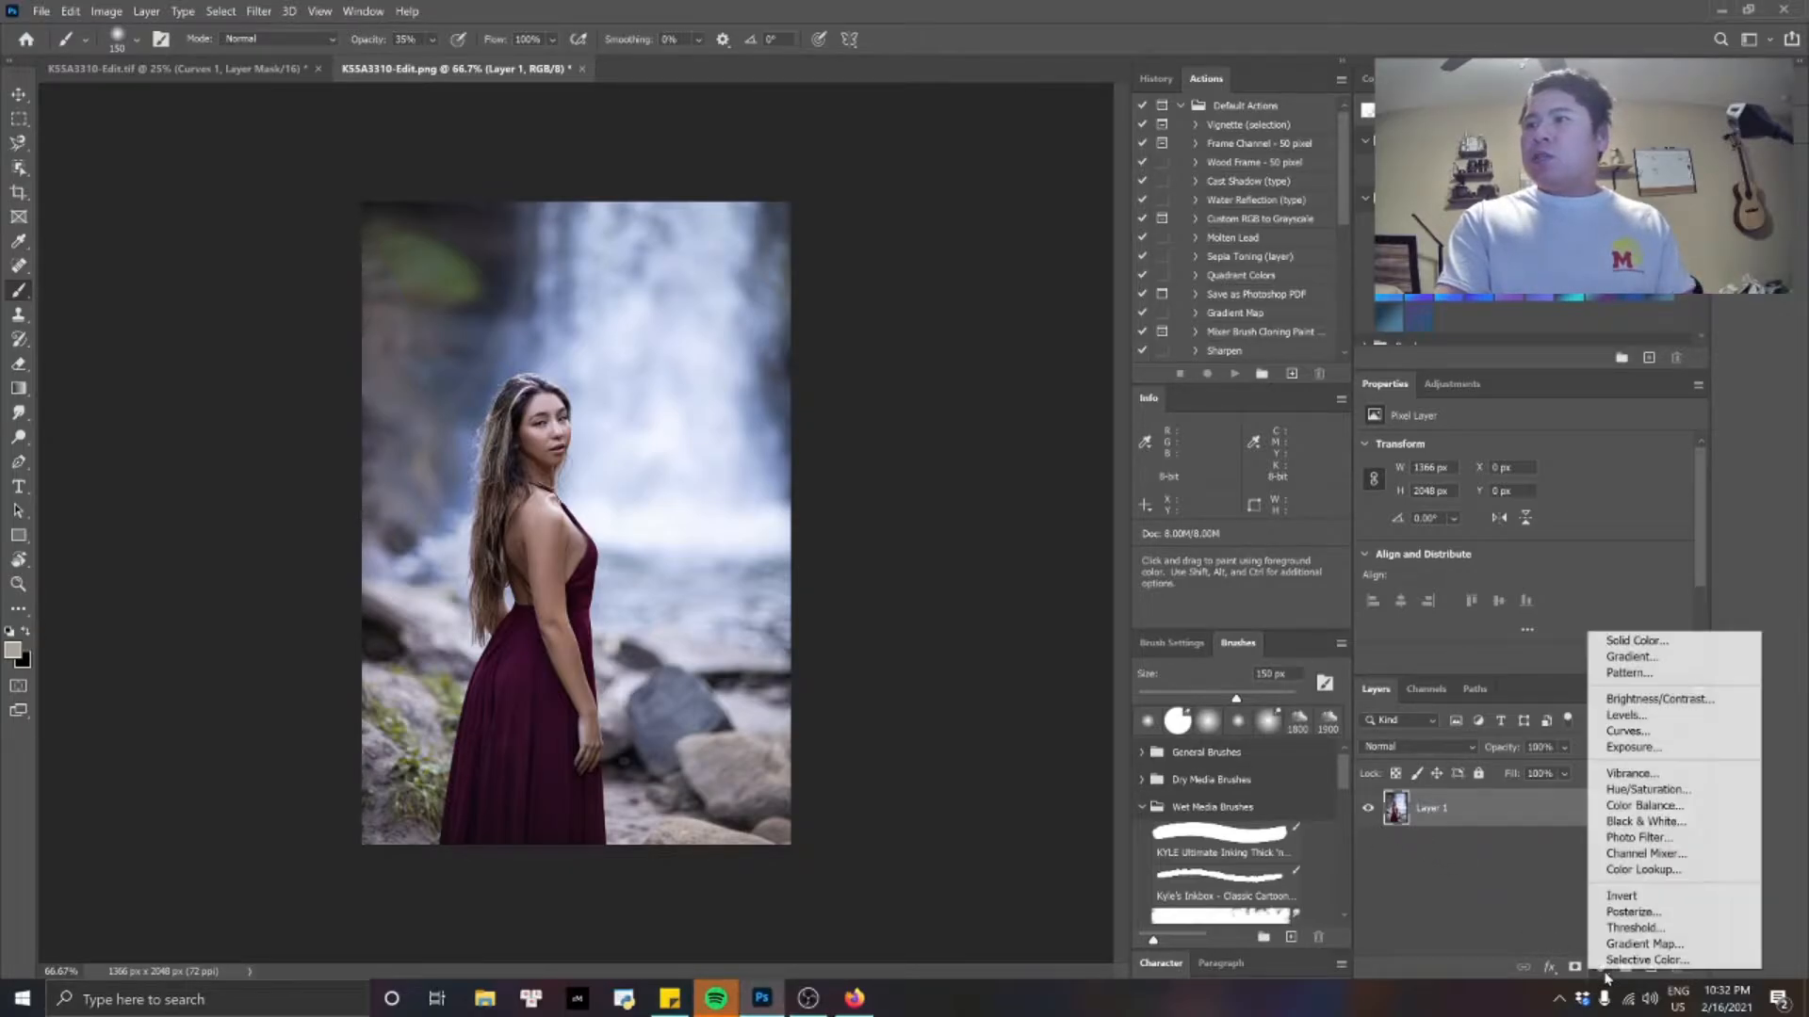
pyautogui.click(1665, 733)
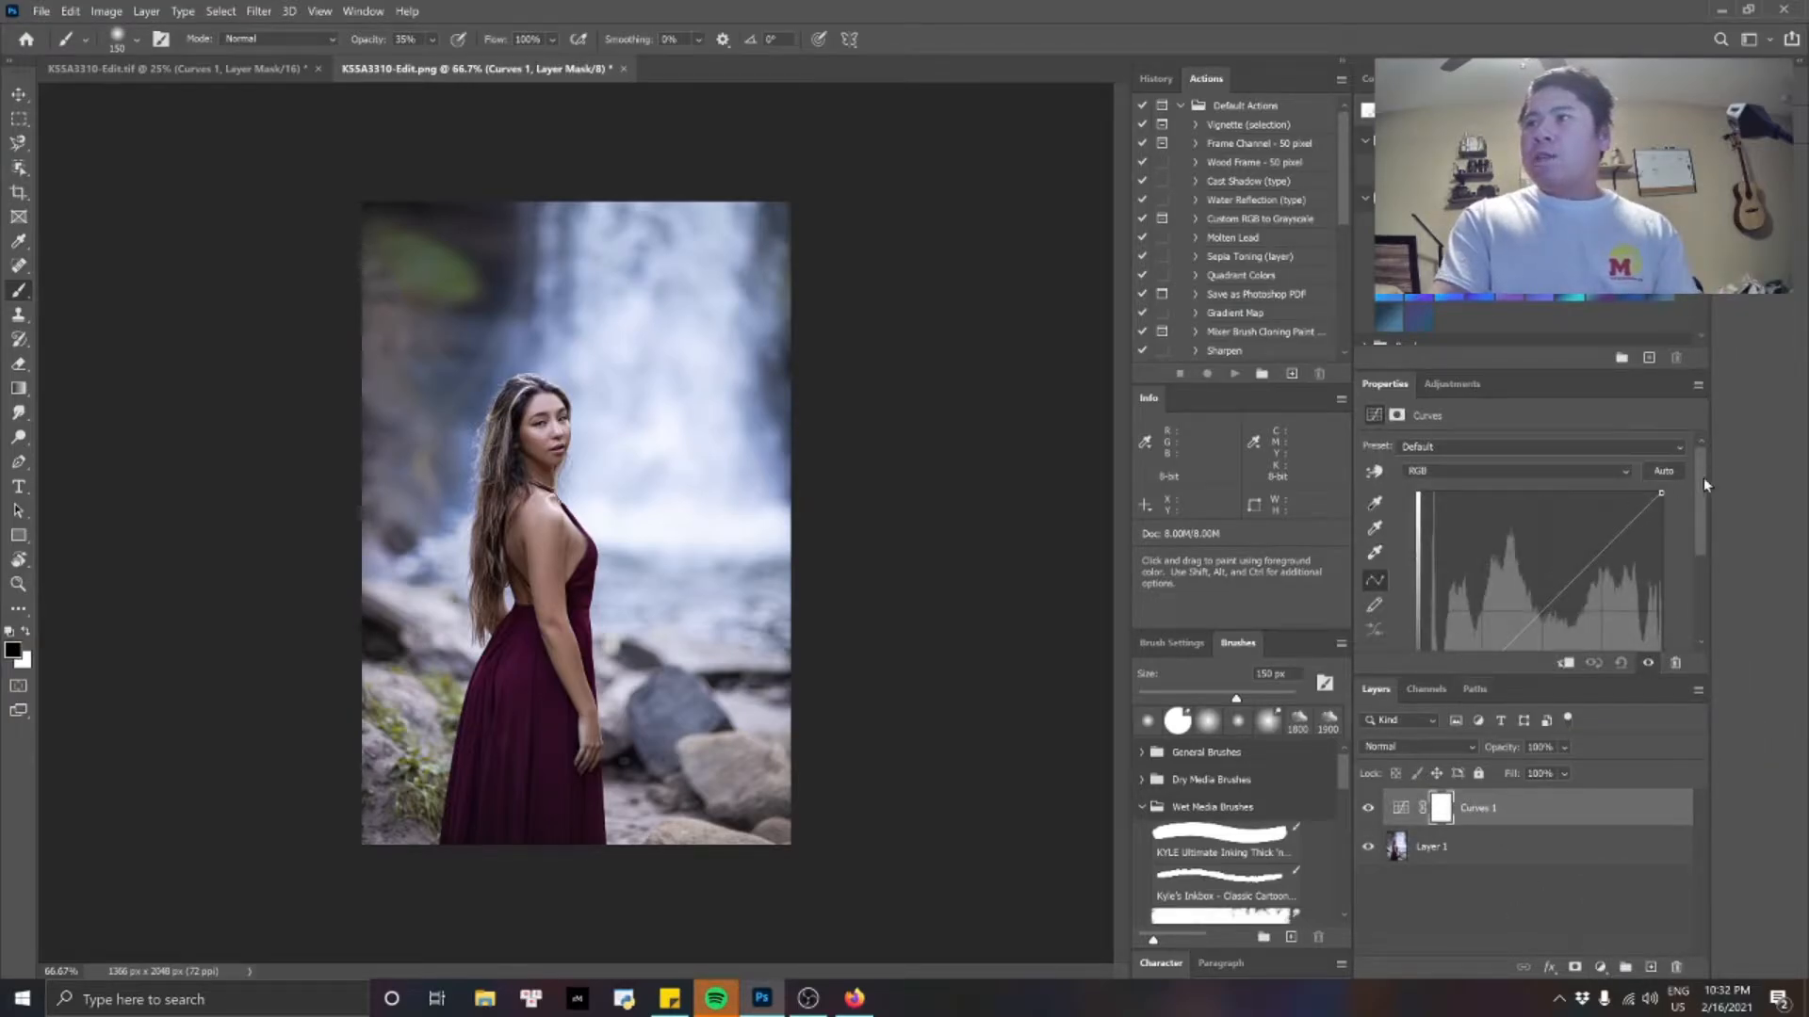
pyautogui.moveTo(1703, 477); pyautogui.dragTo(1705, 558)
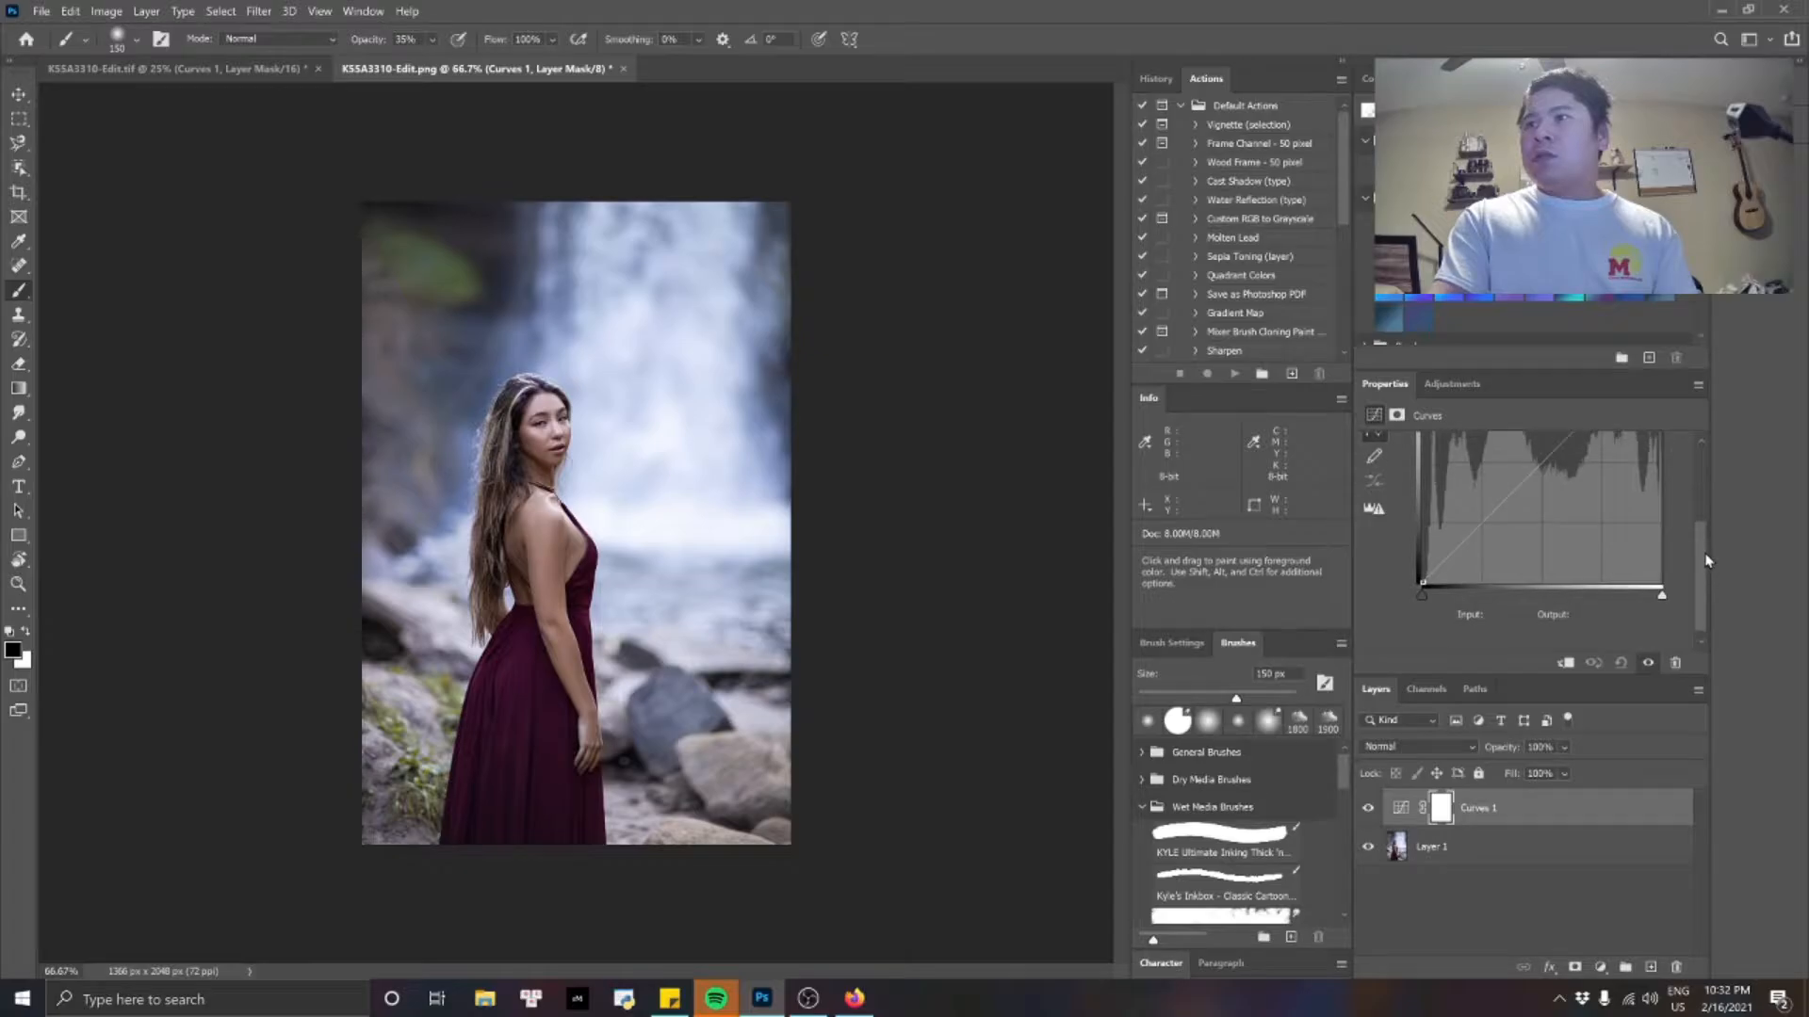
pyautogui.click(1421, 582)
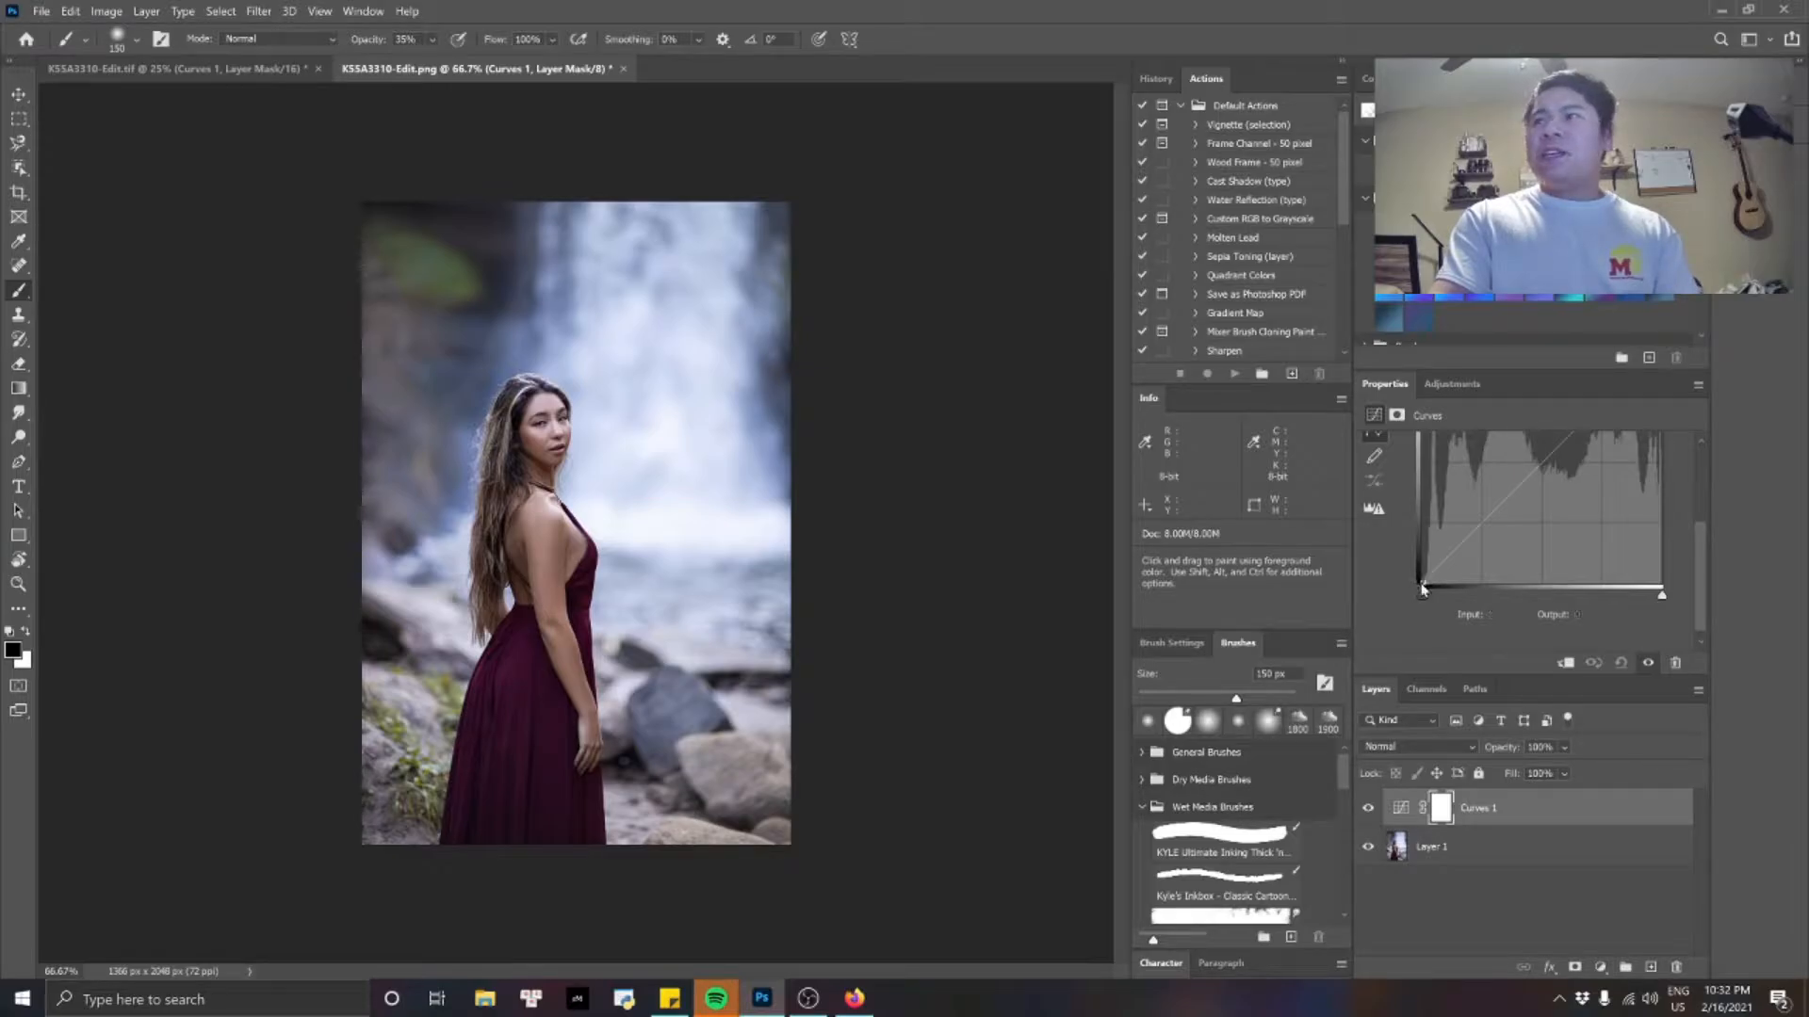
pyautogui.click(1422, 582)
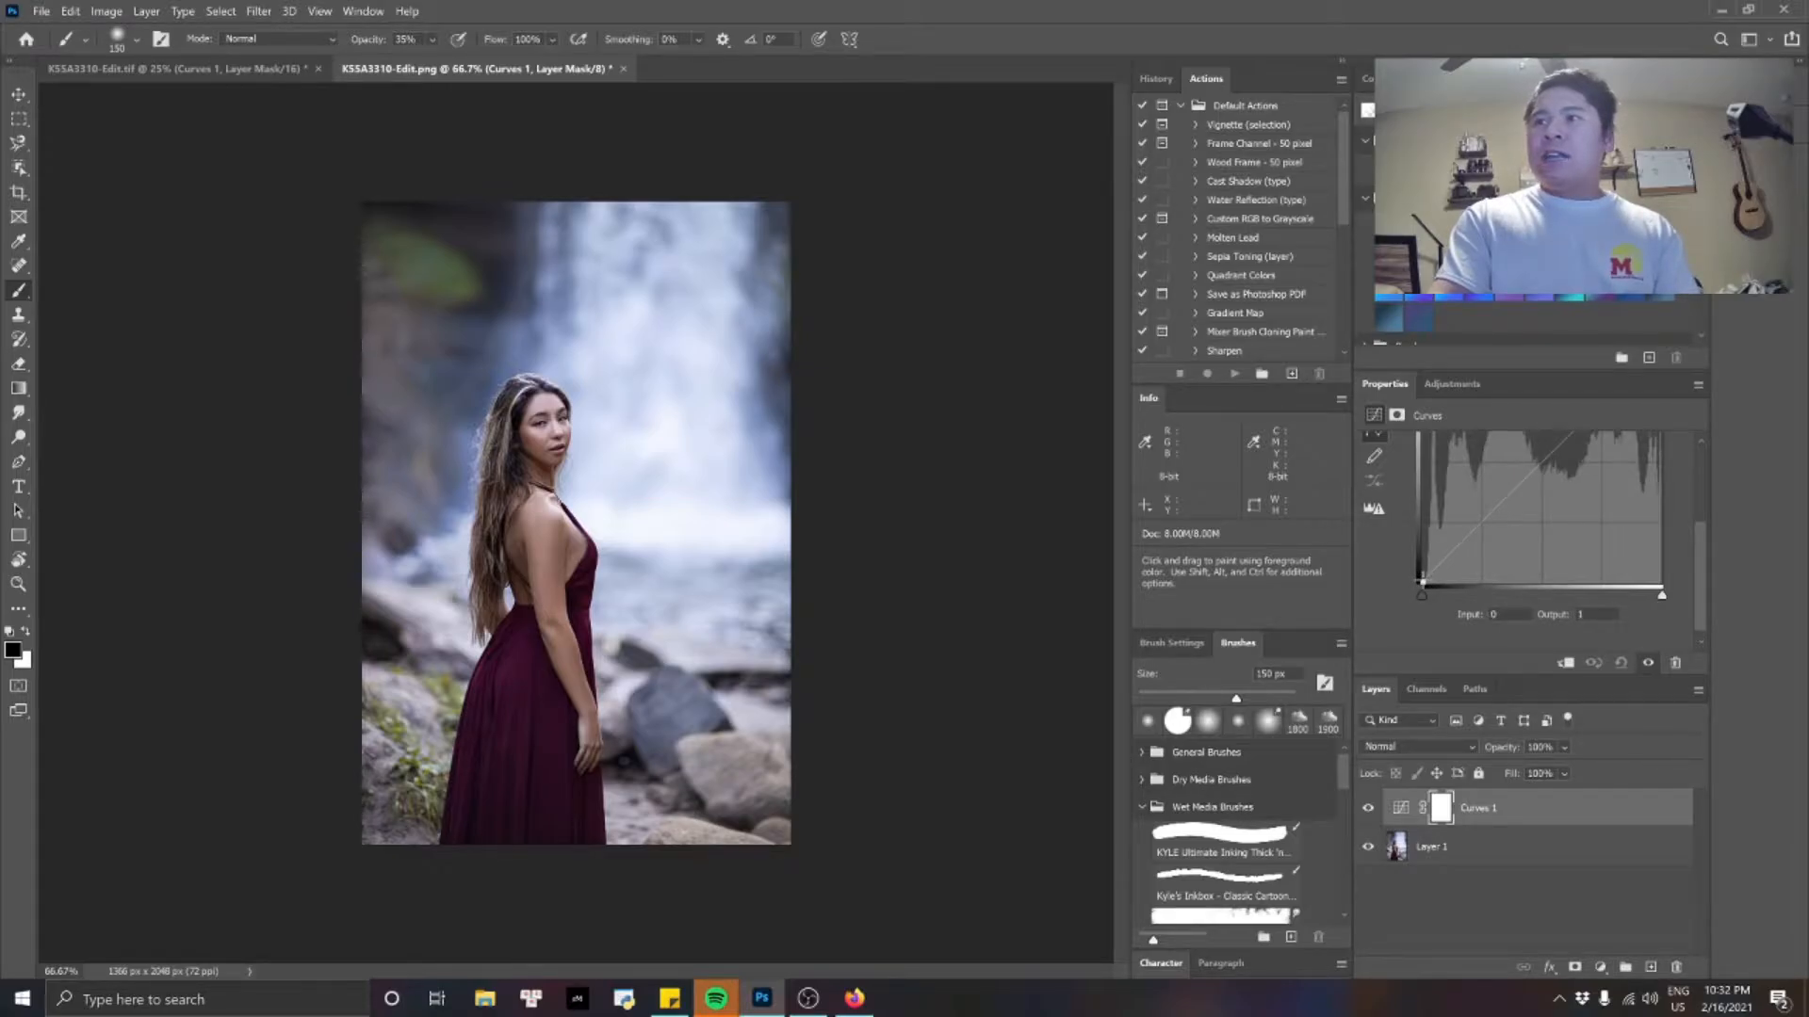
pyautogui.moveTo(1422, 582); pyautogui.dragTo(1411, 543)
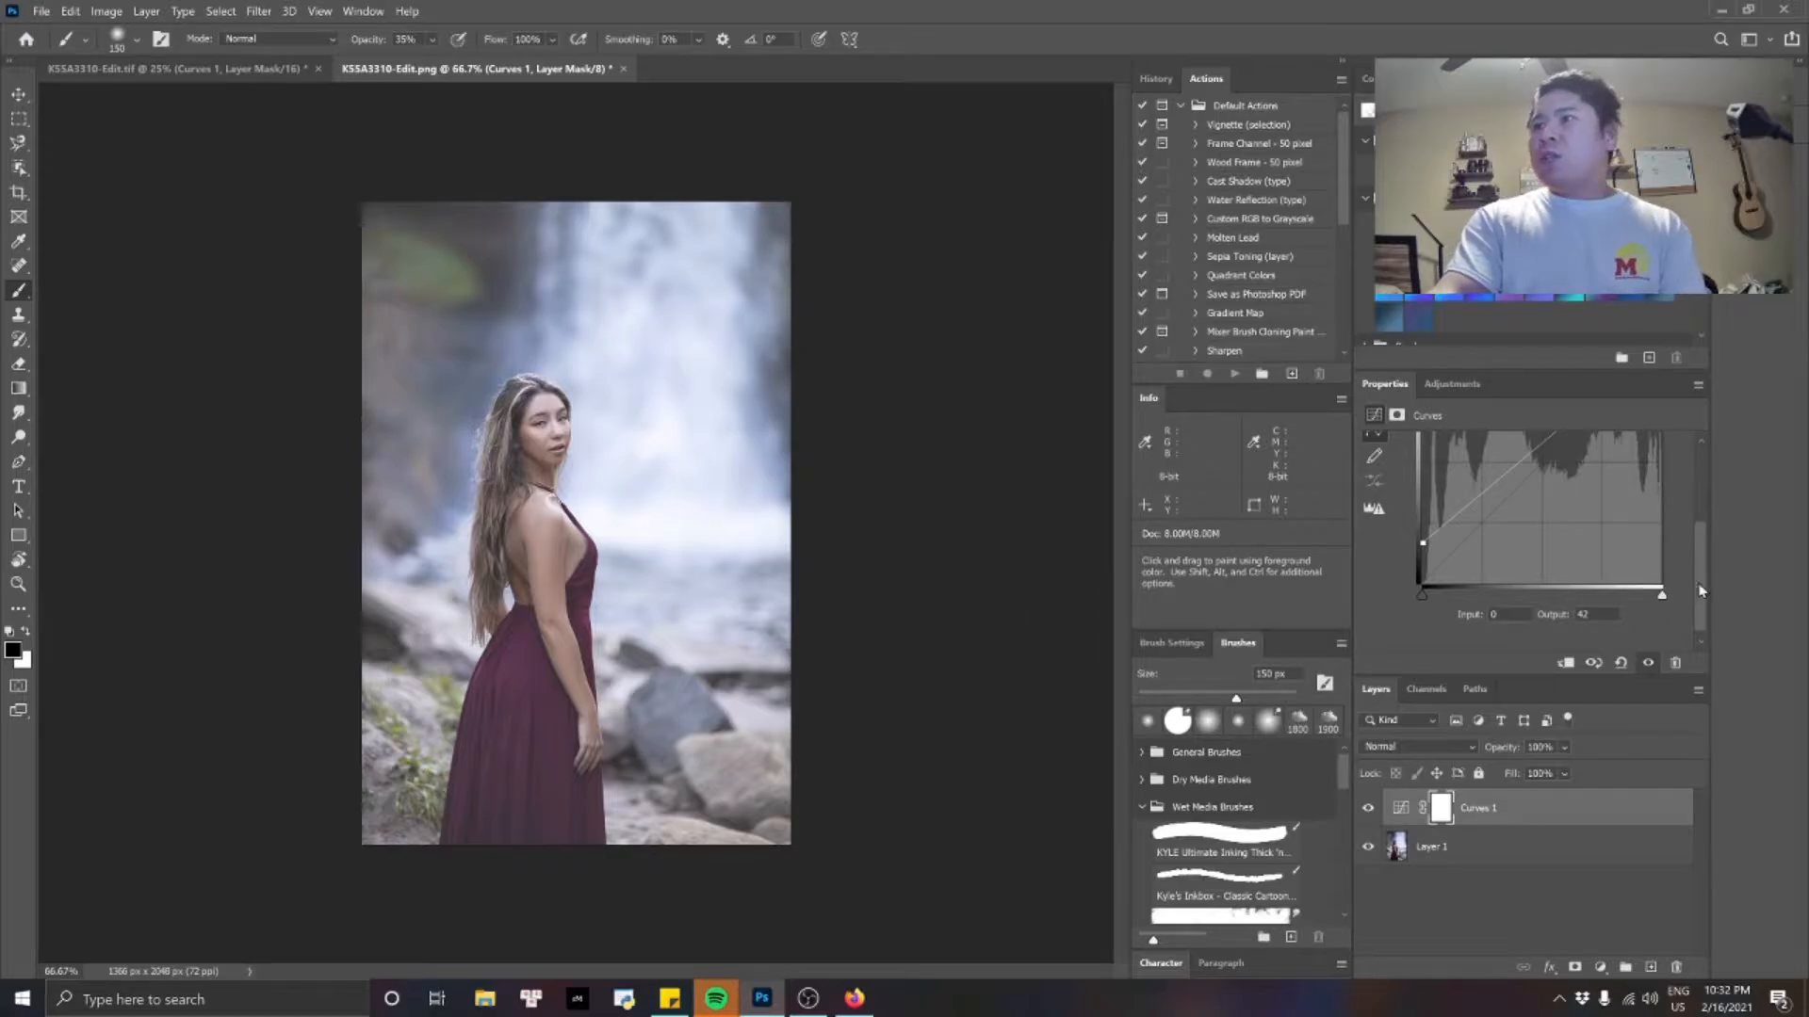
# Add a point in the shadow quarter of the RGB curve and pull it slightly down to darken the shadows.
pyautogui.scroll(2, 1702, 590)
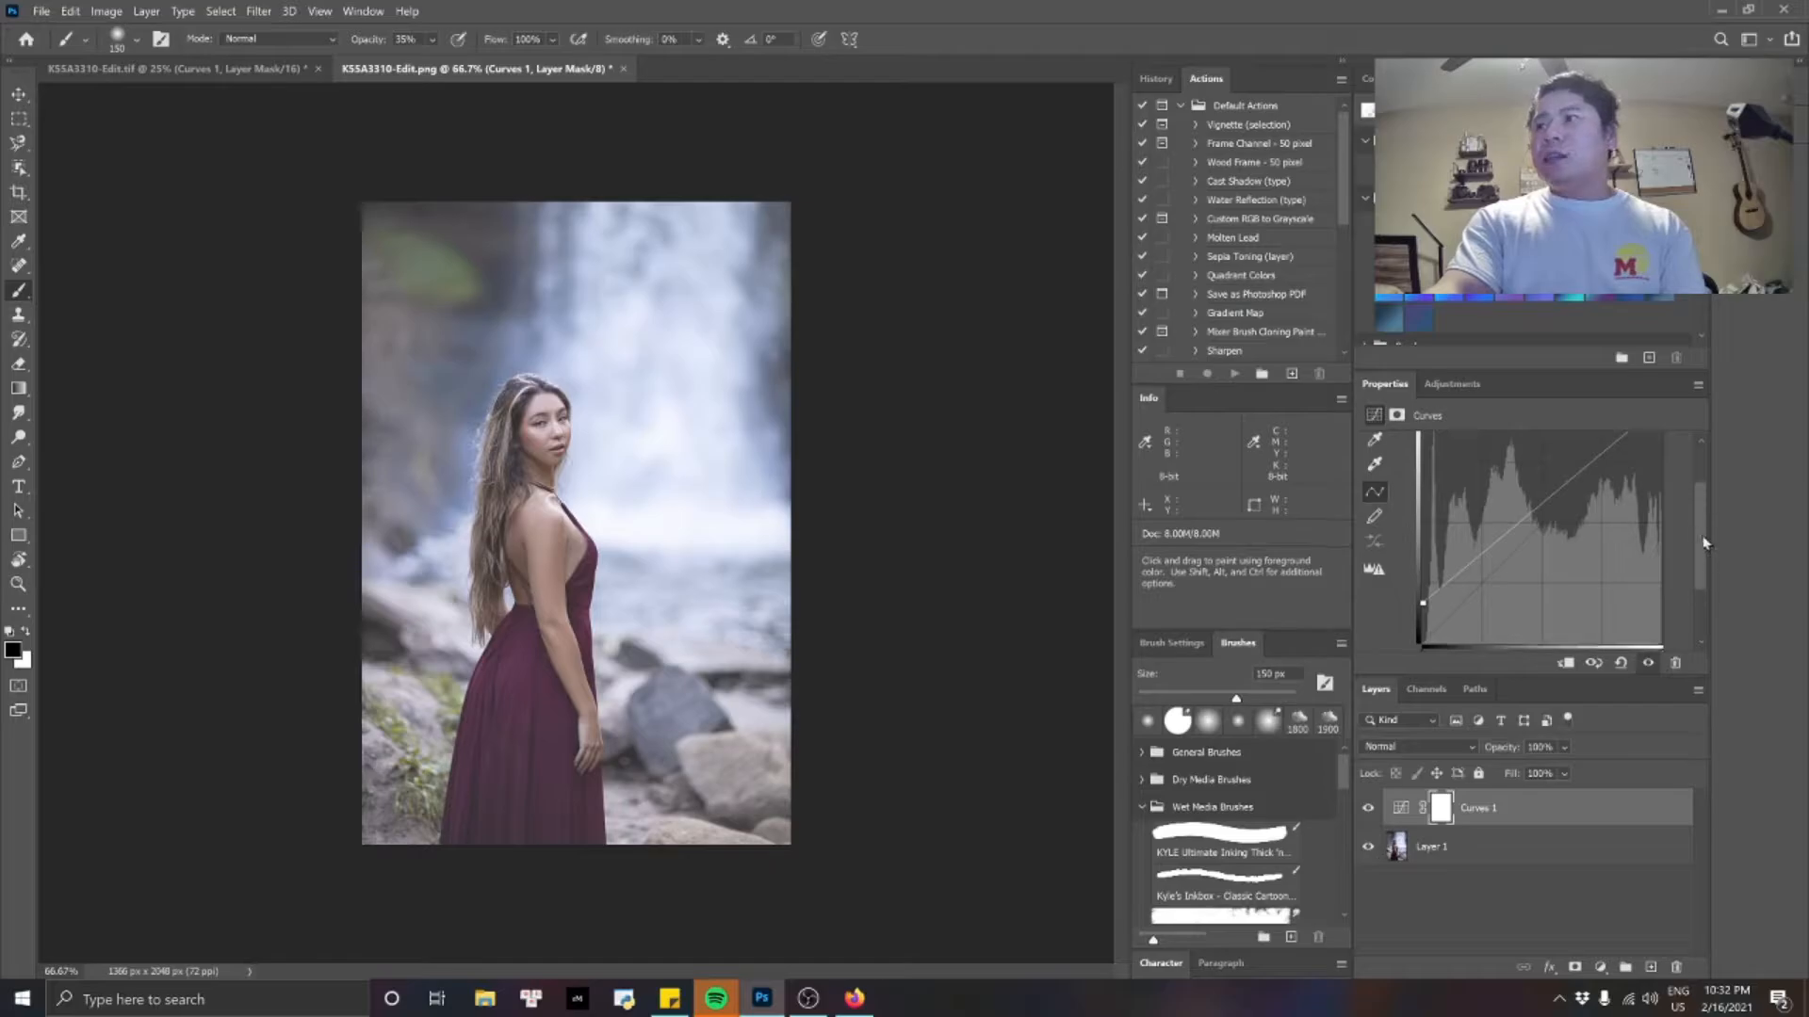
pyautogui.scroll(2, 1696, 537)
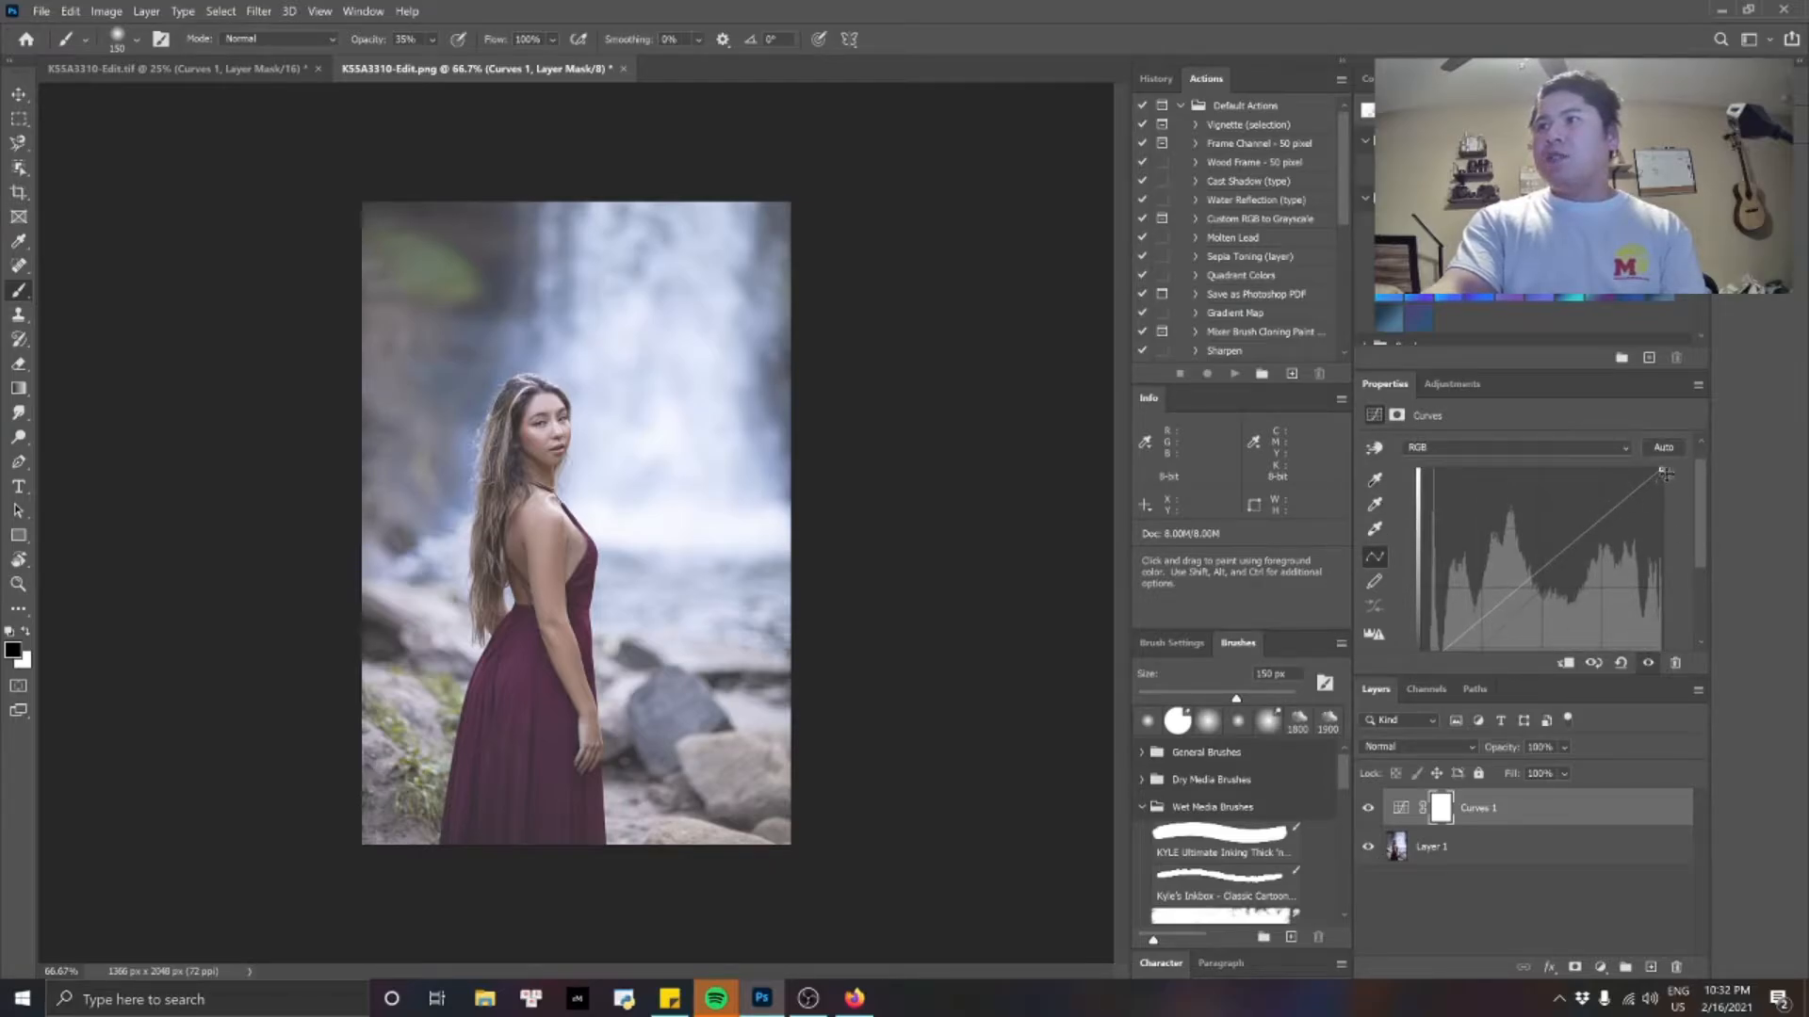
pyautogui.moveTo(1703, 492); pyautogui.dragTo(1704, 517)
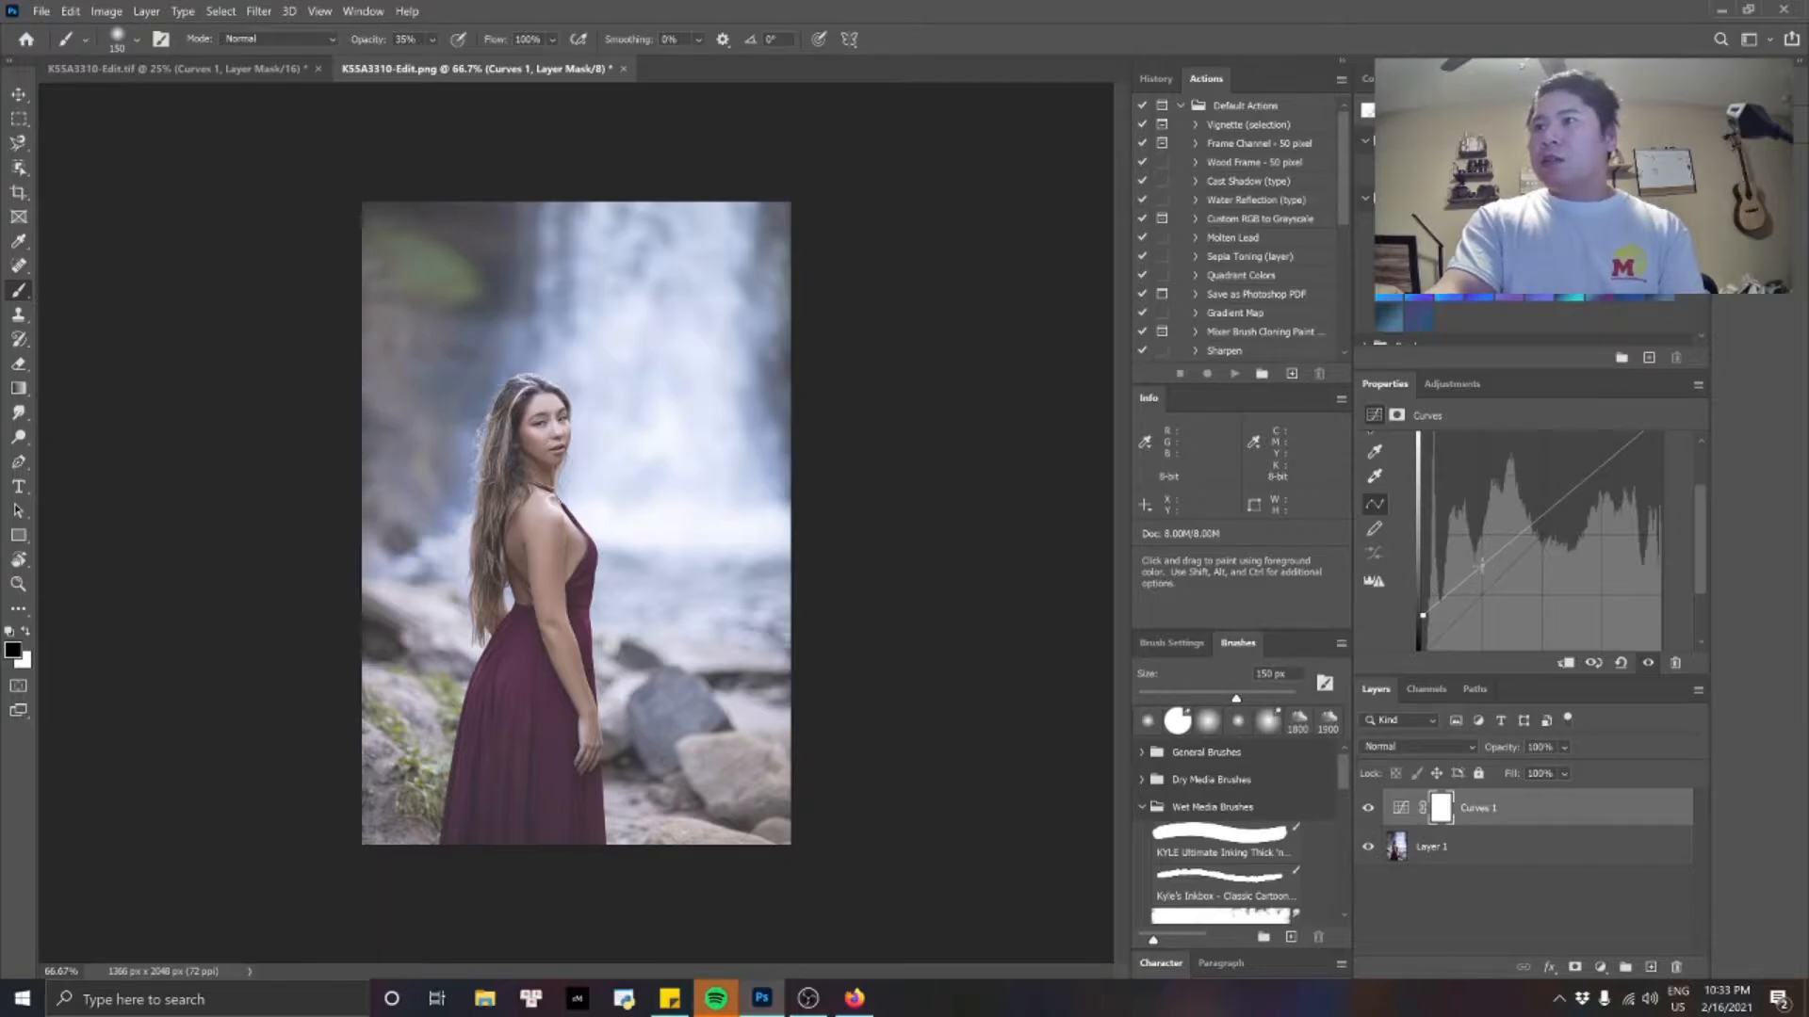
pyautogui.click(1482, 563)
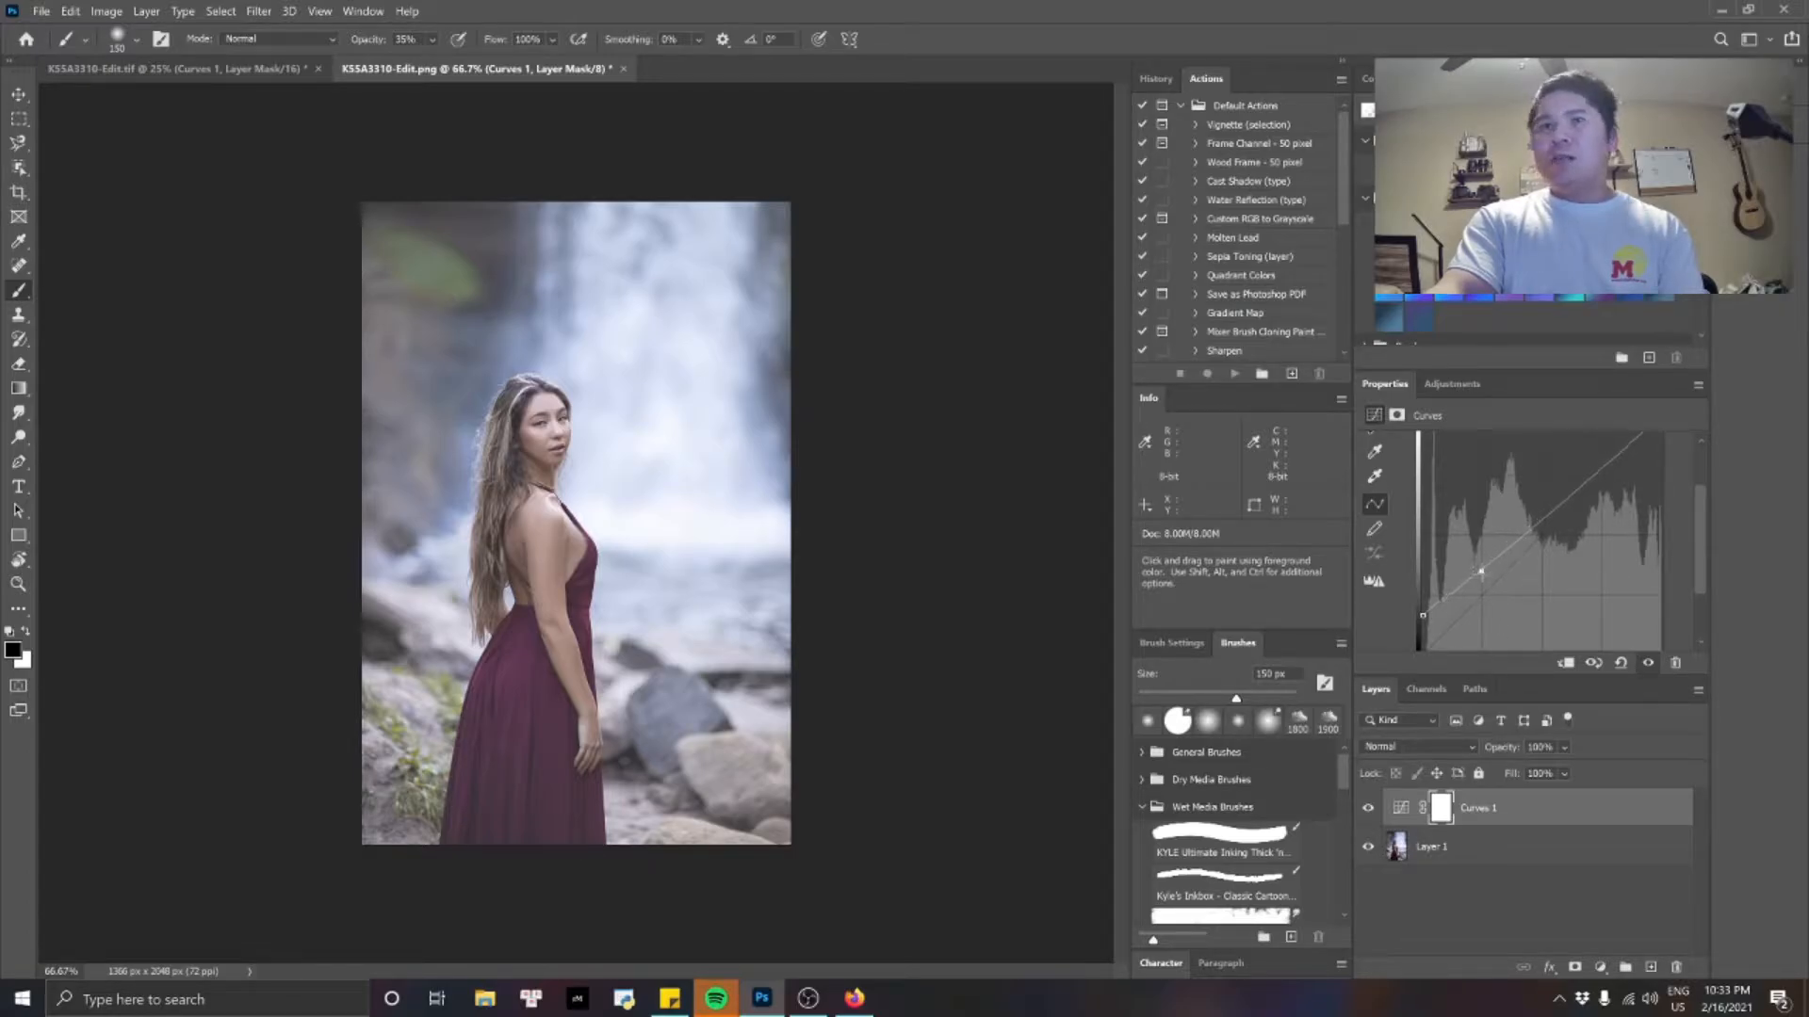
pyautogui.moveTo(1481, 571); pyautogui.dragTo(1483, 583)
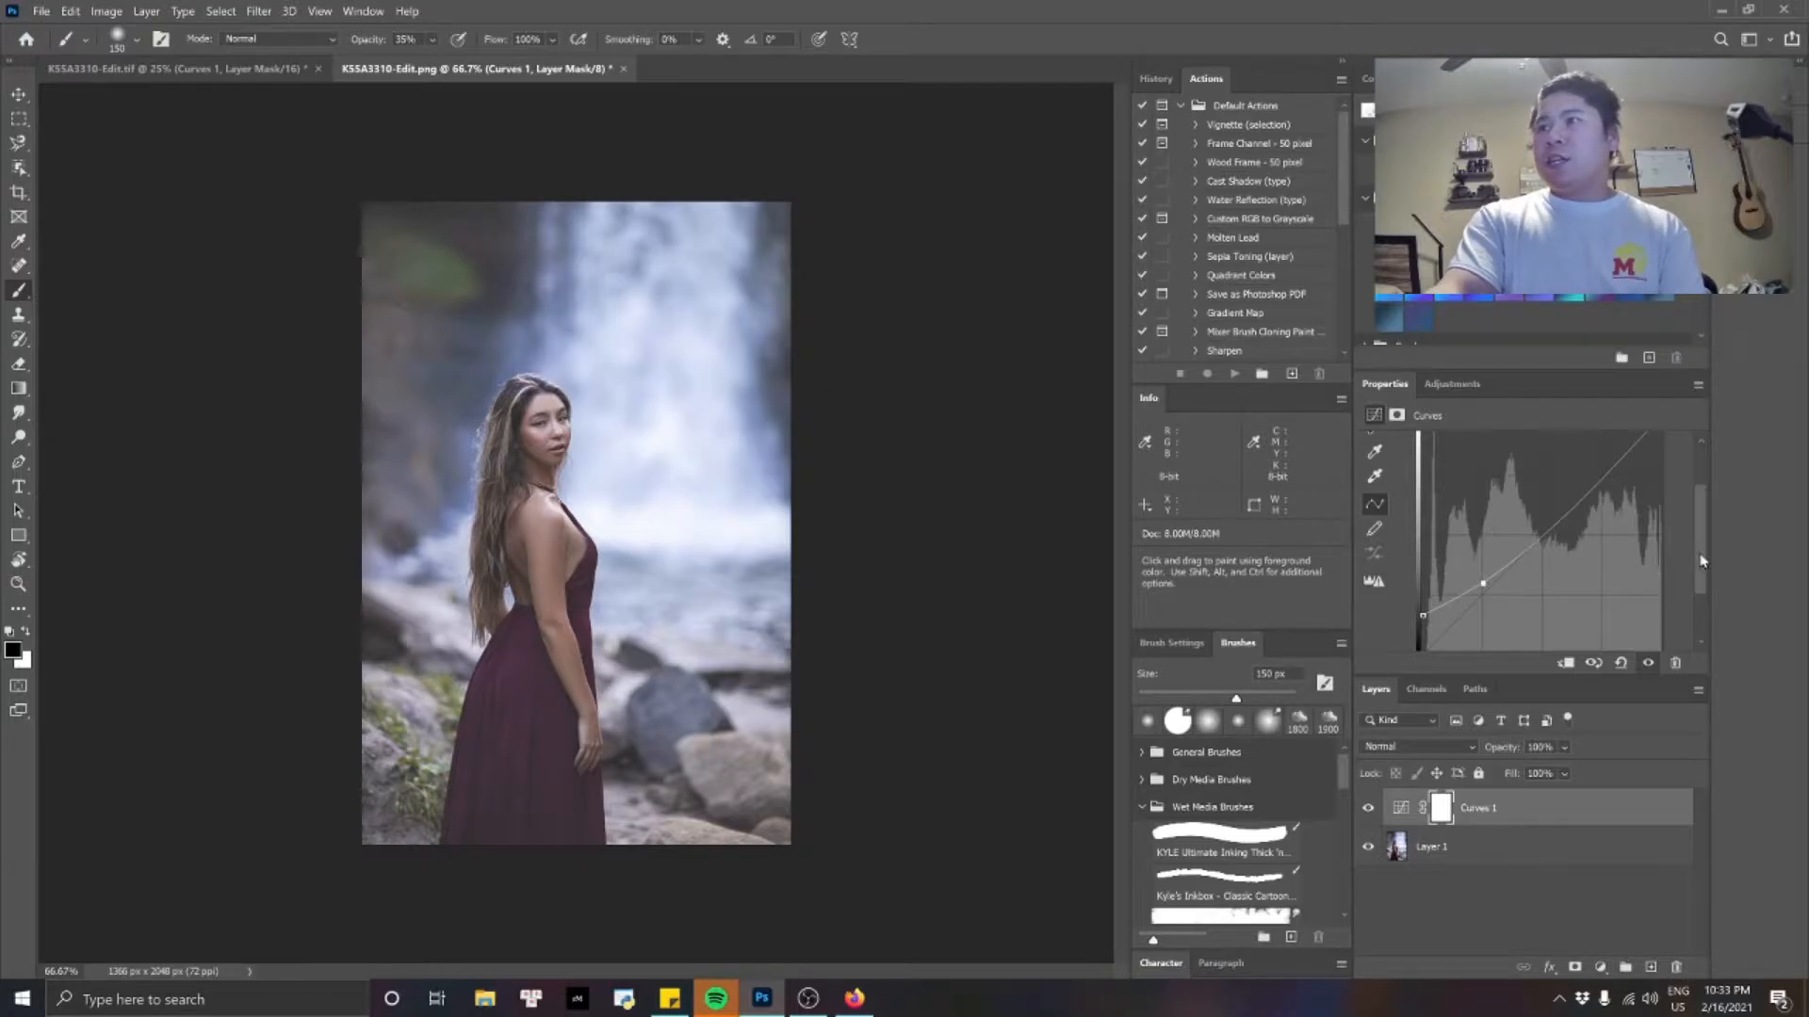
pyautogui.moveTo(1704, 564); pyautogui.dragTo(1703, 550)
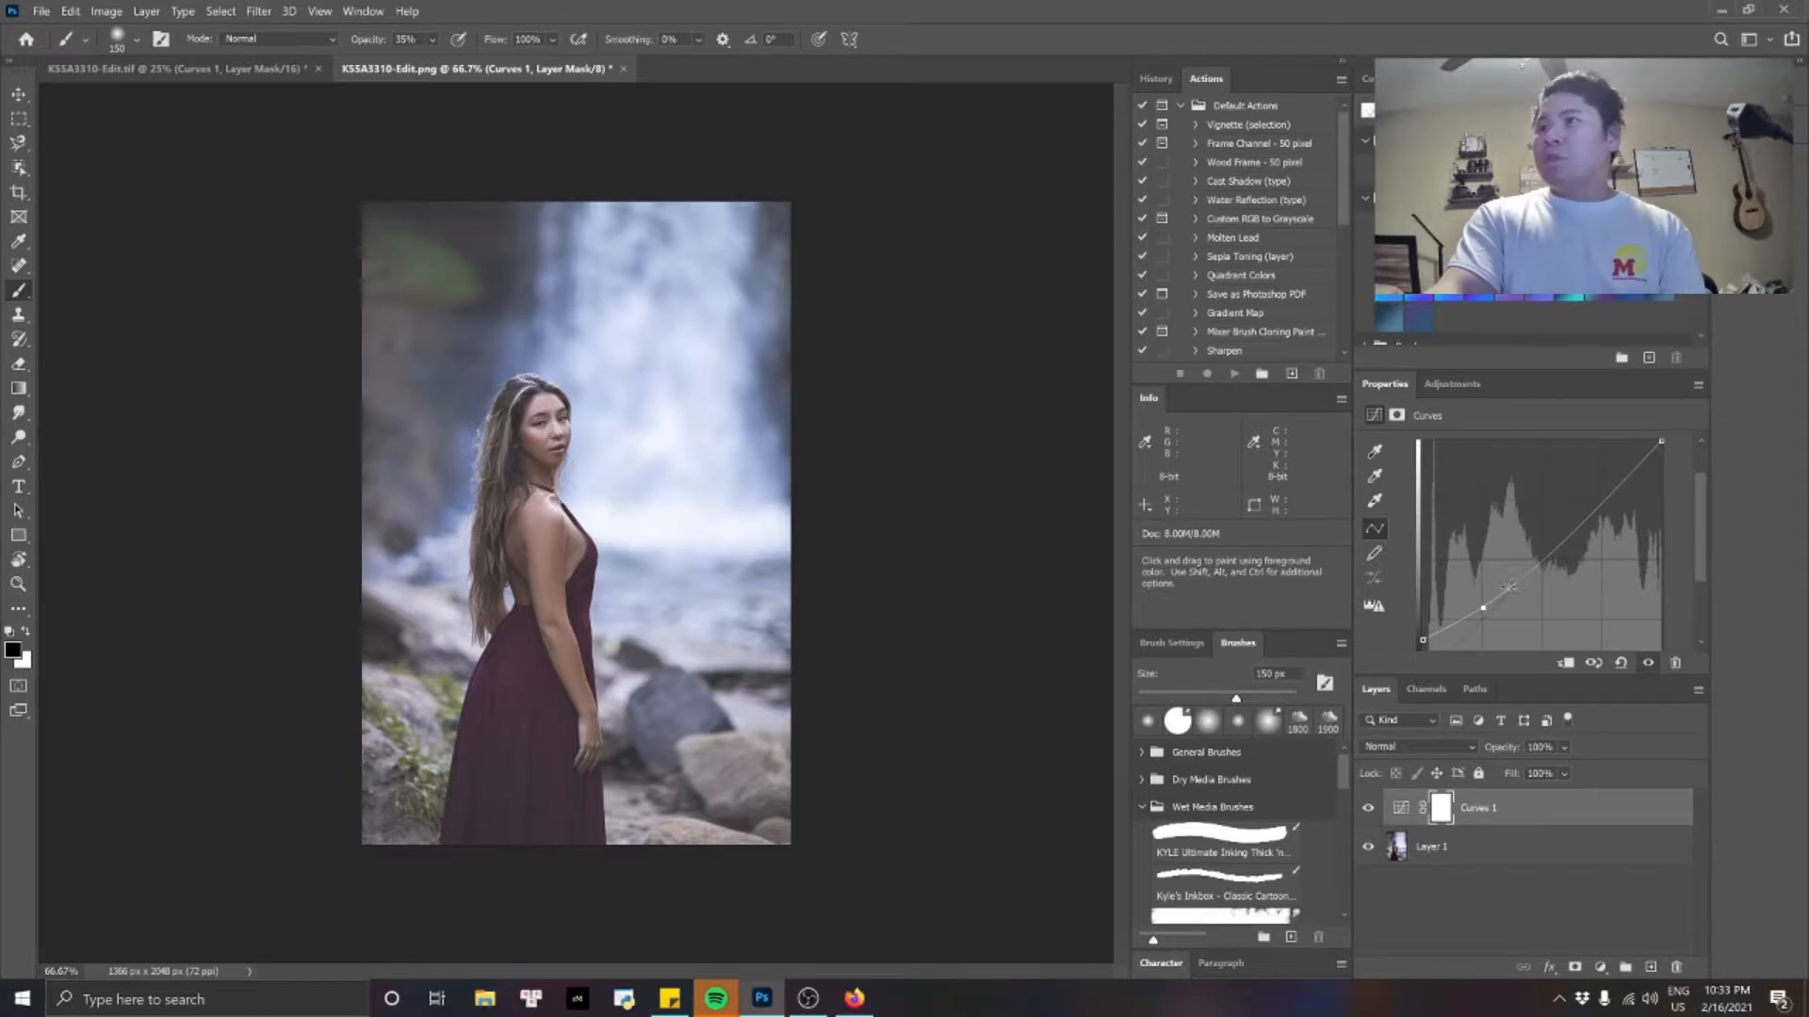
pyautogui.moveTo(1701, 507); pyautogui.dragTo(1701, 526)
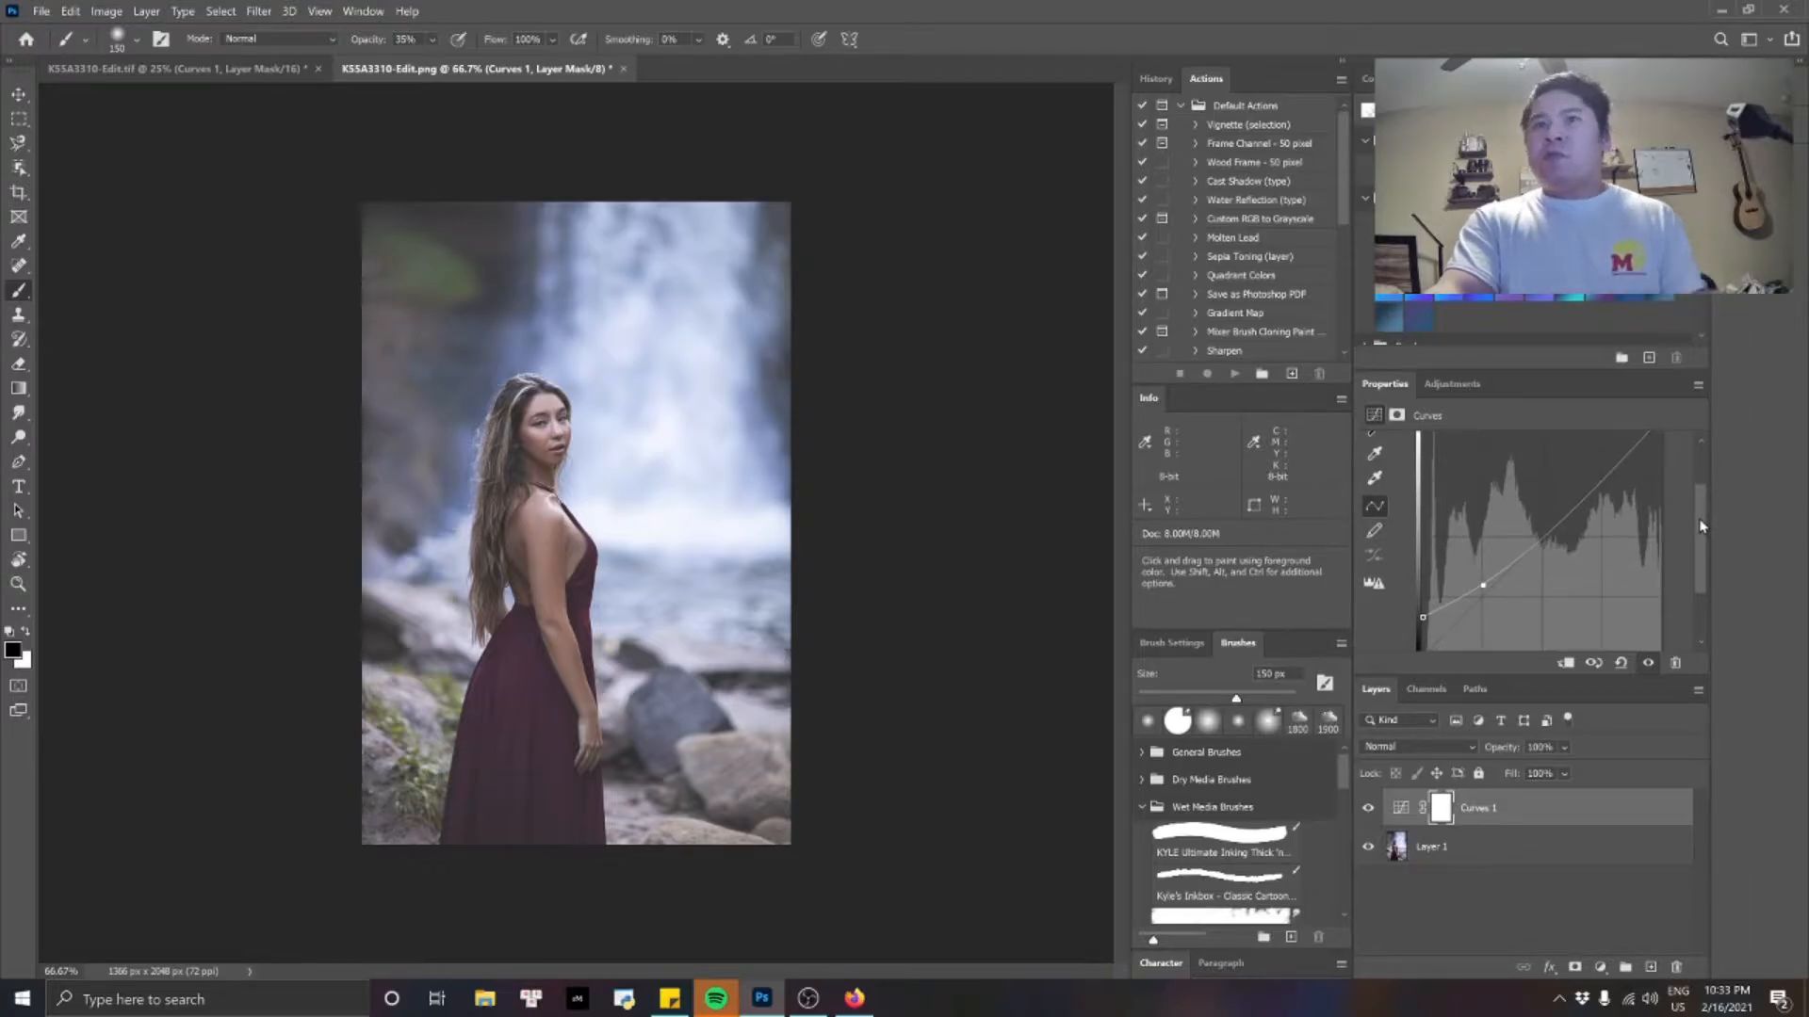
# Hide and show the Curves 1 layer to compare the photo before and after the faded-shadow adjustment.
pyautogui.click(1369, 812)
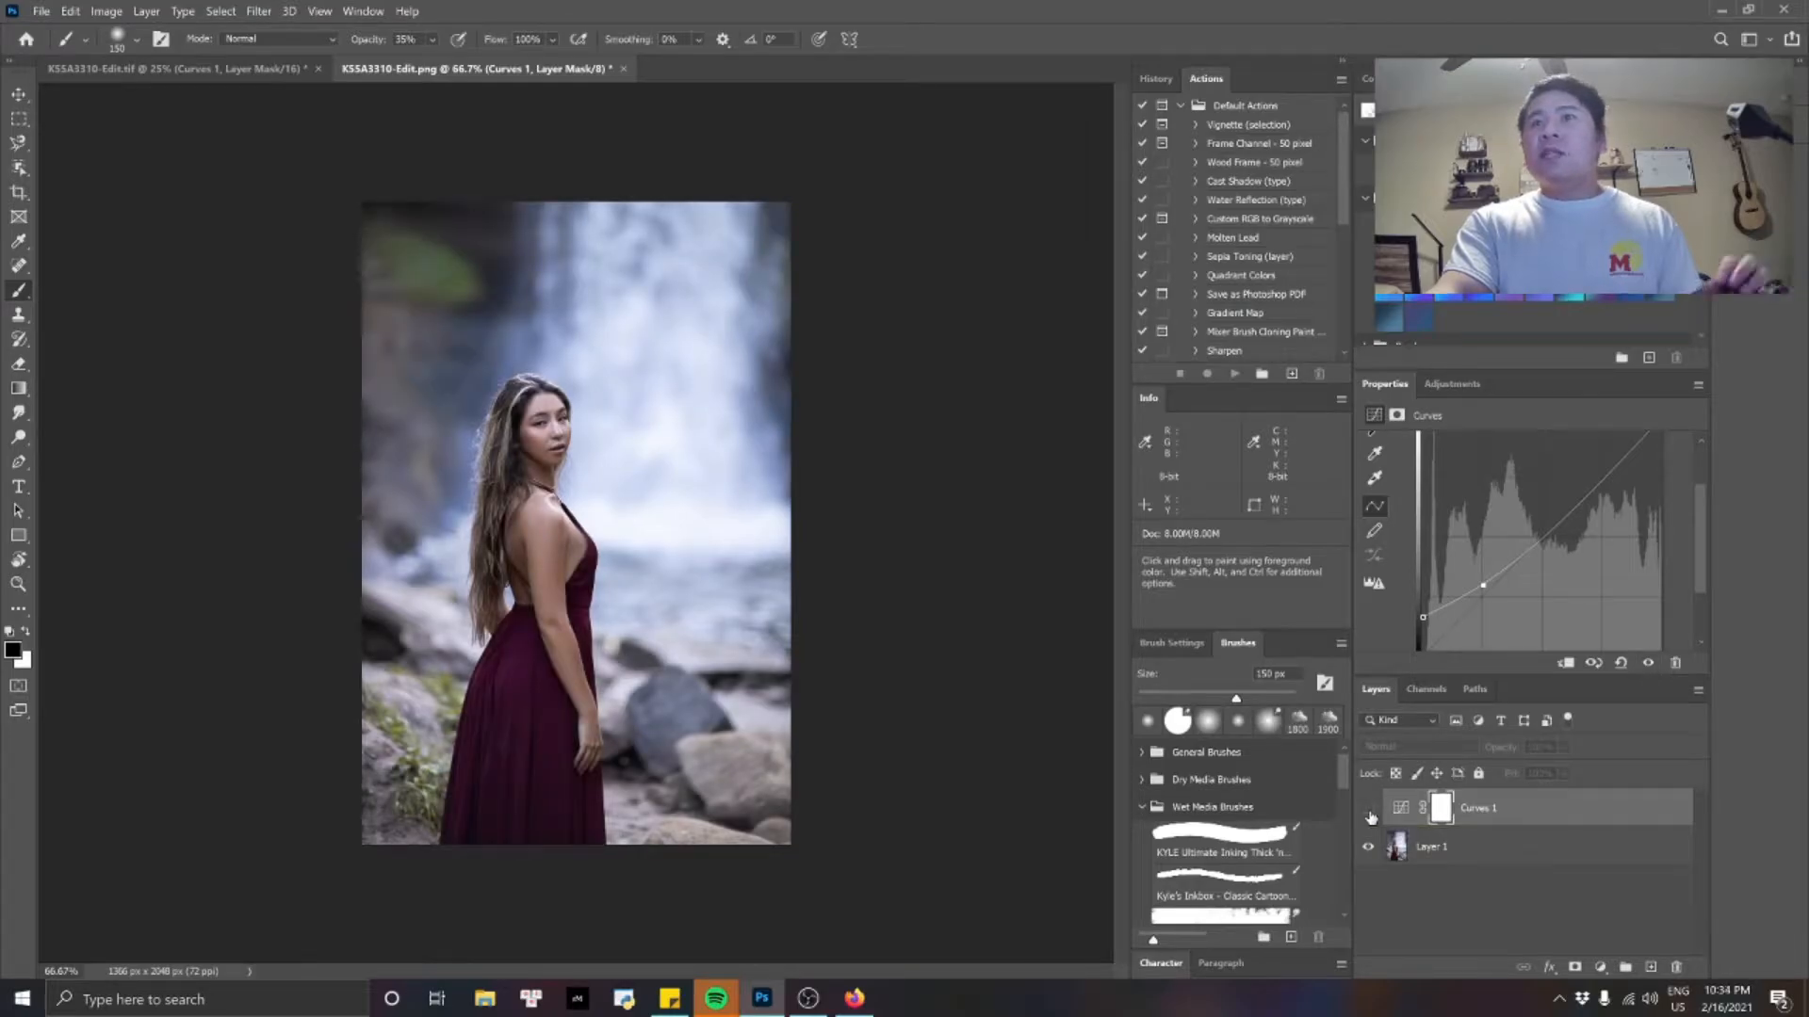
pyautogui.click(1369, 812)
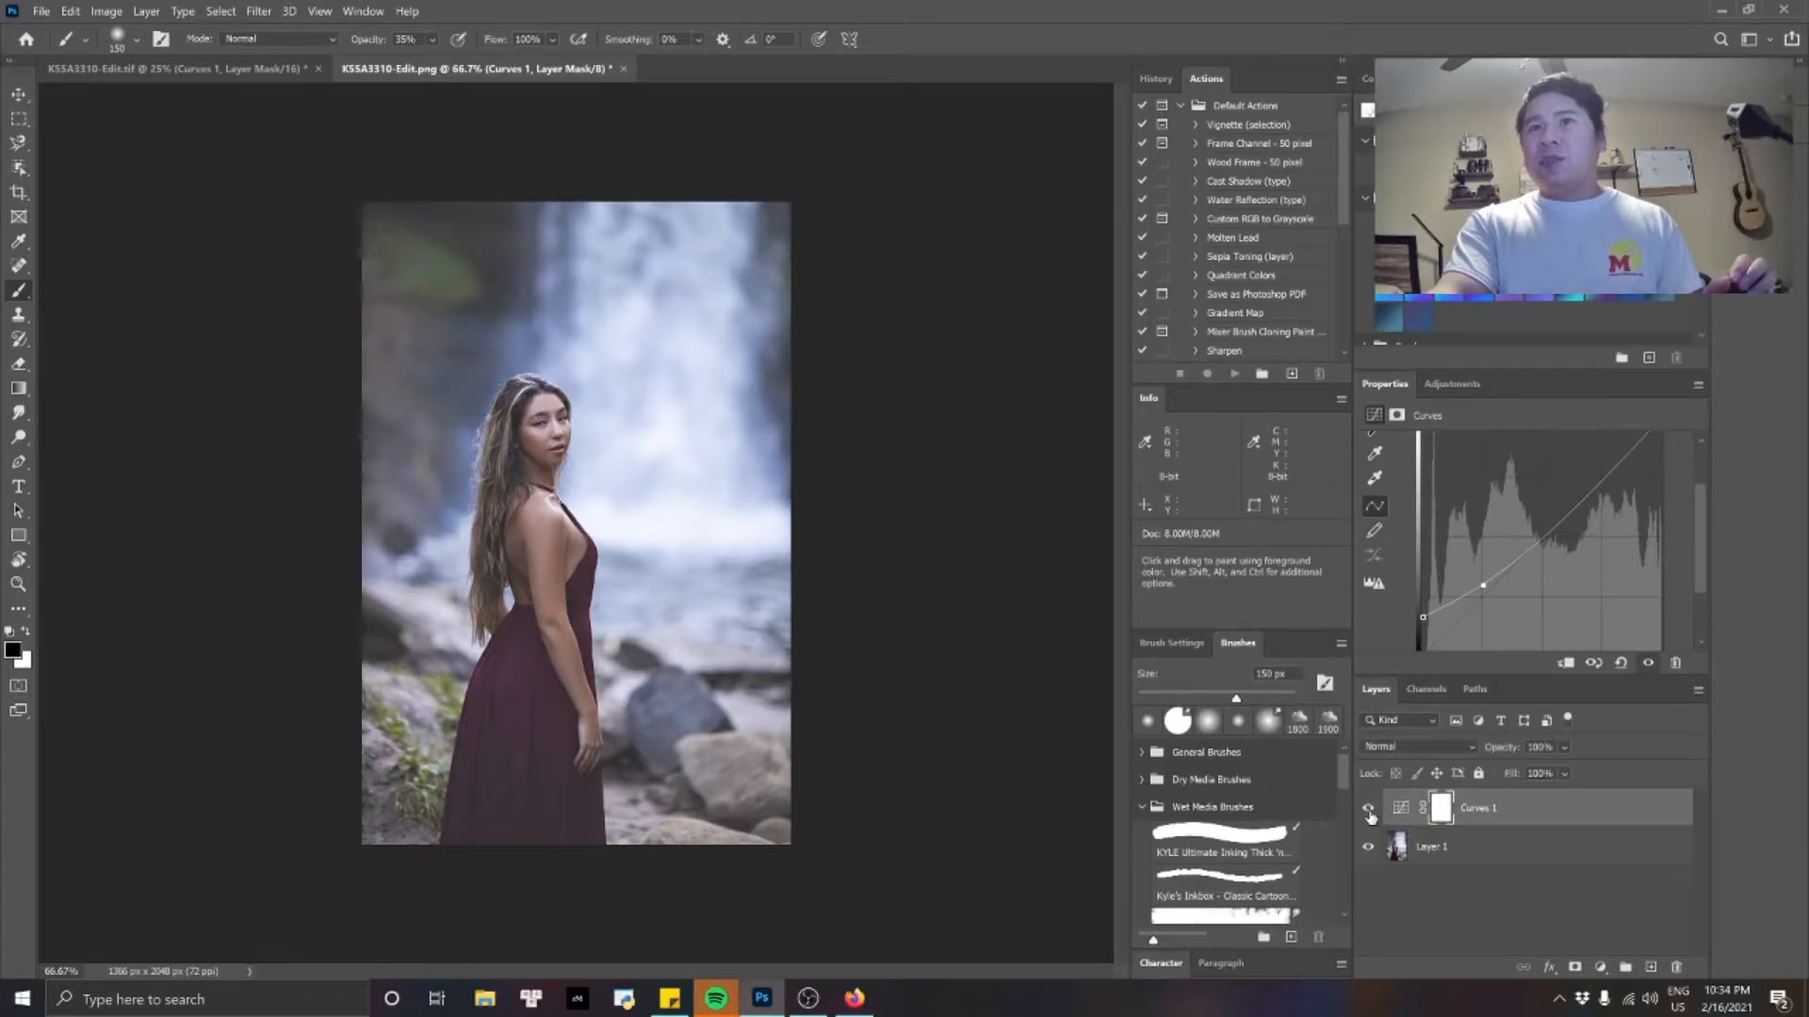
pyautogui.click(1370, 812)
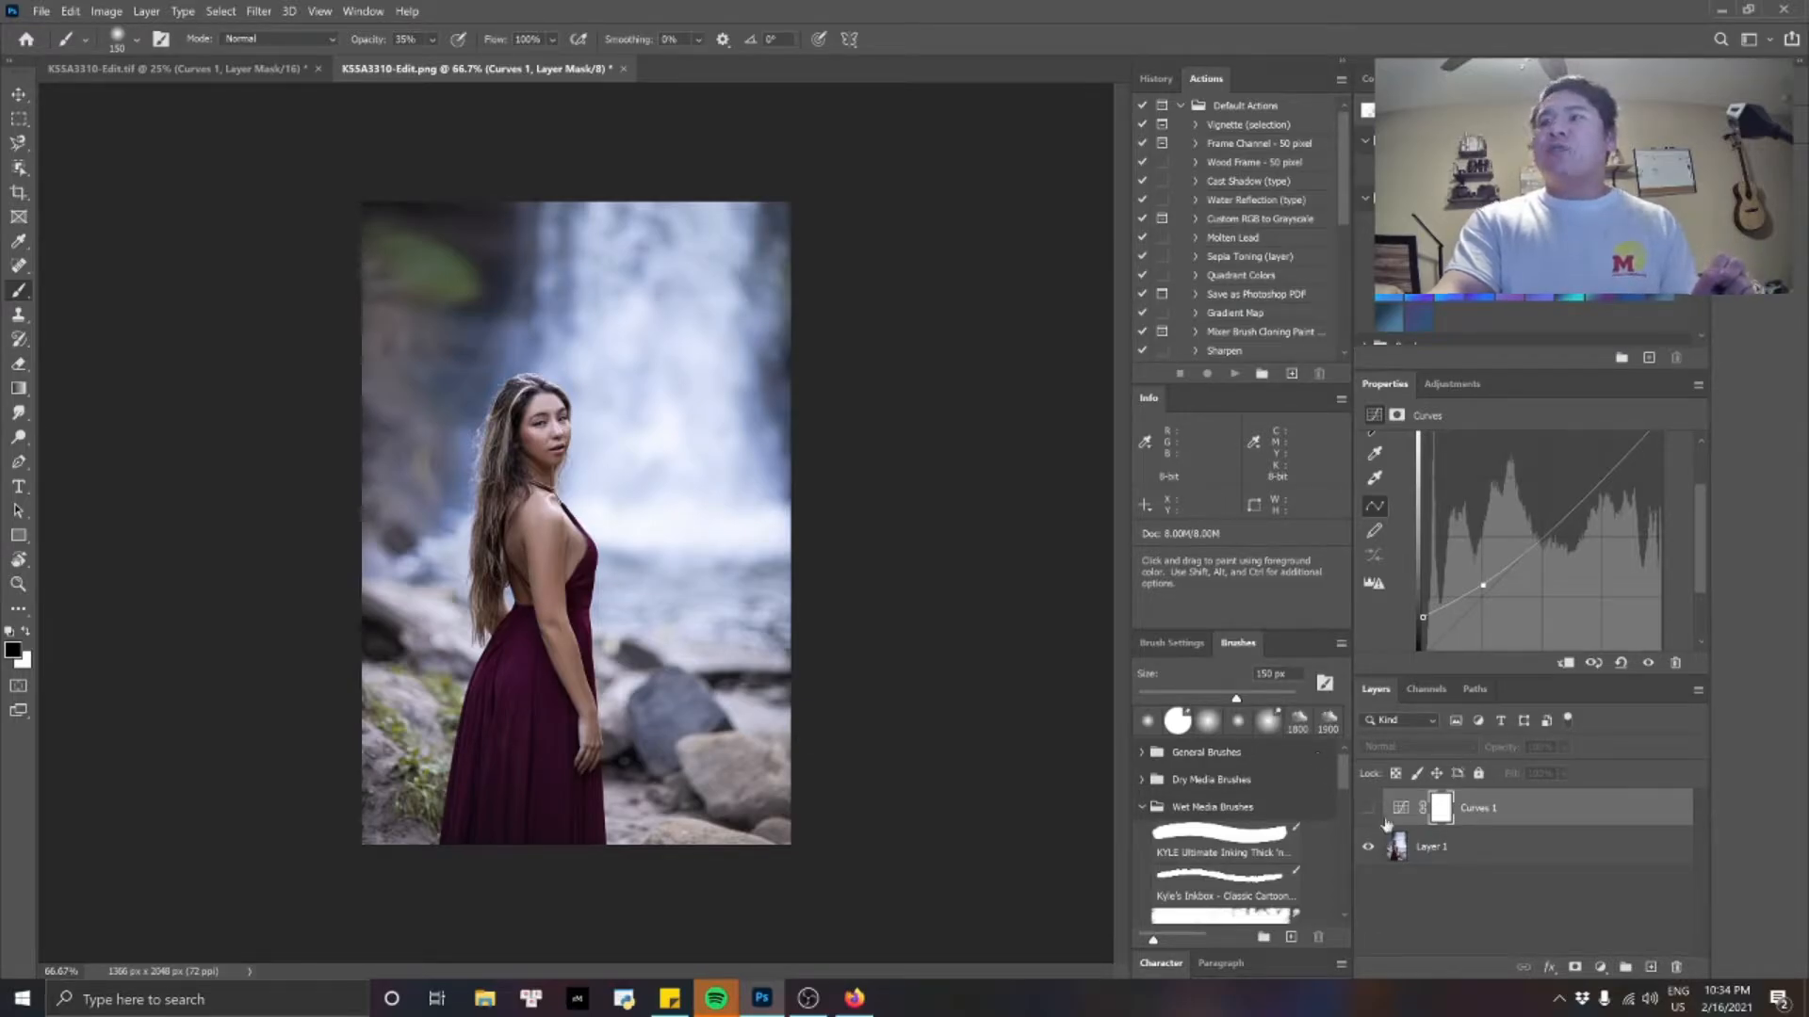
pyautogui.click(1368, 809)
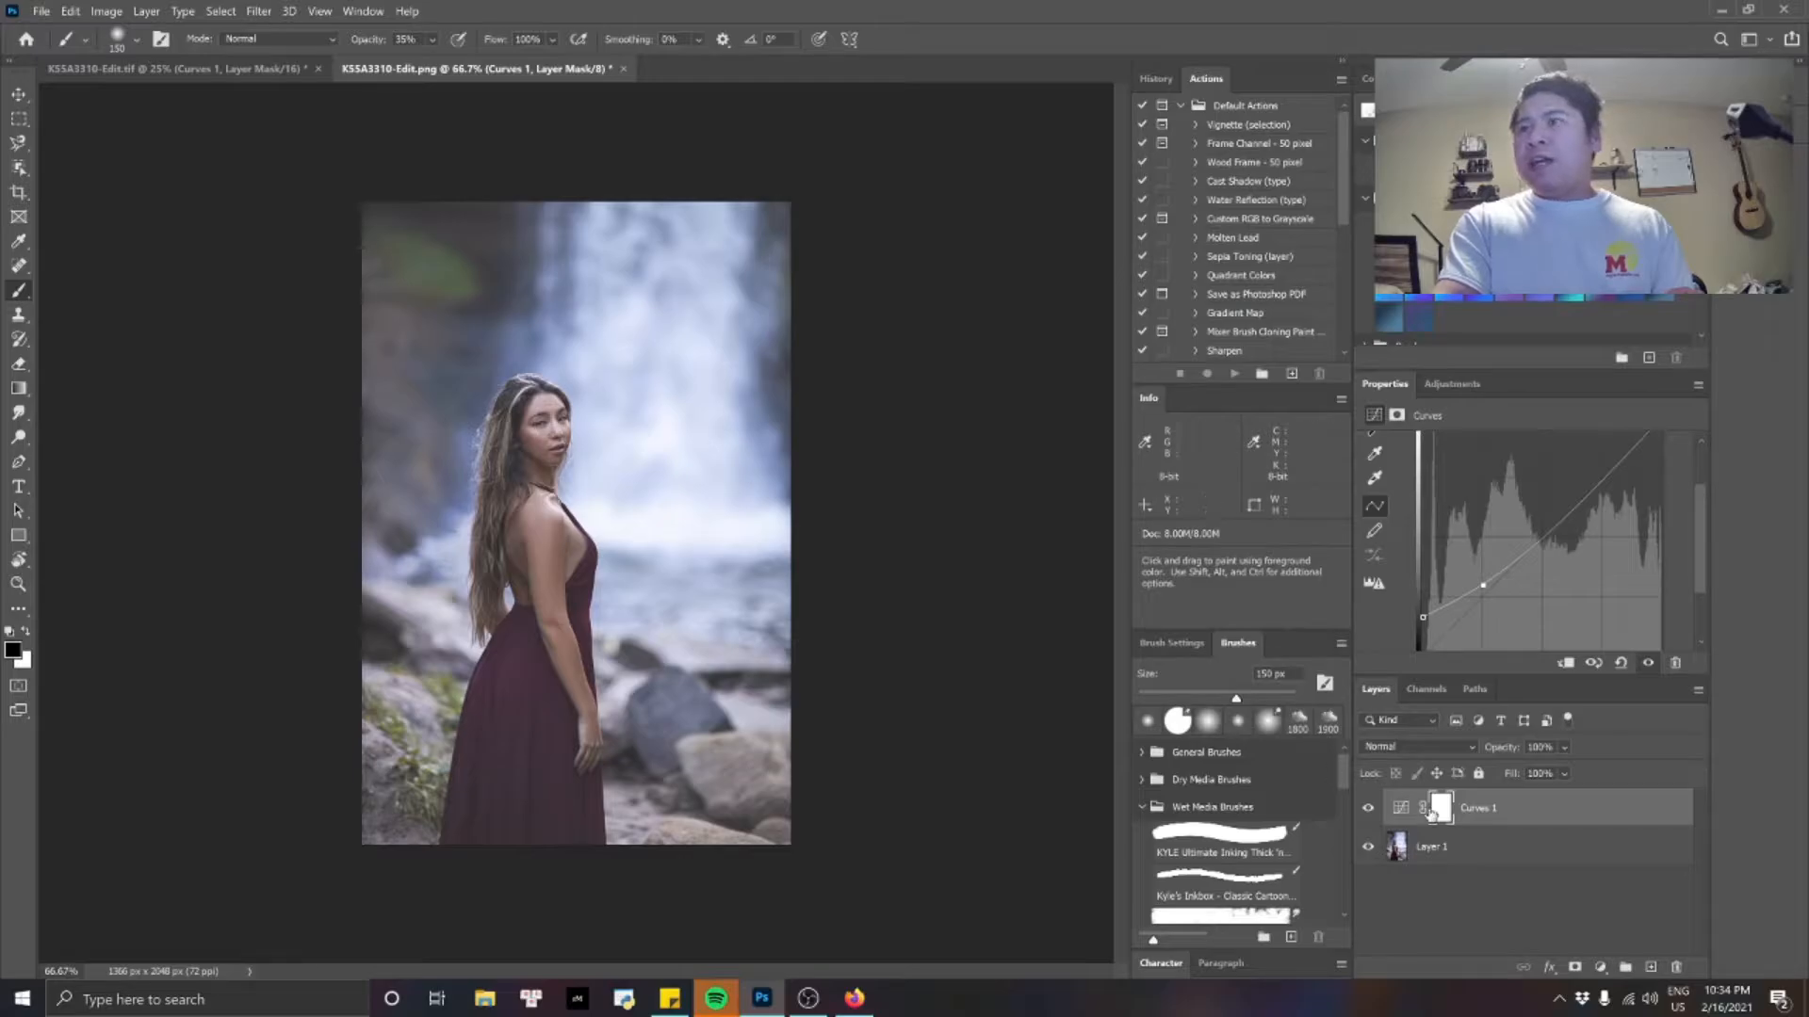
pyautogui.click(1369, 809)
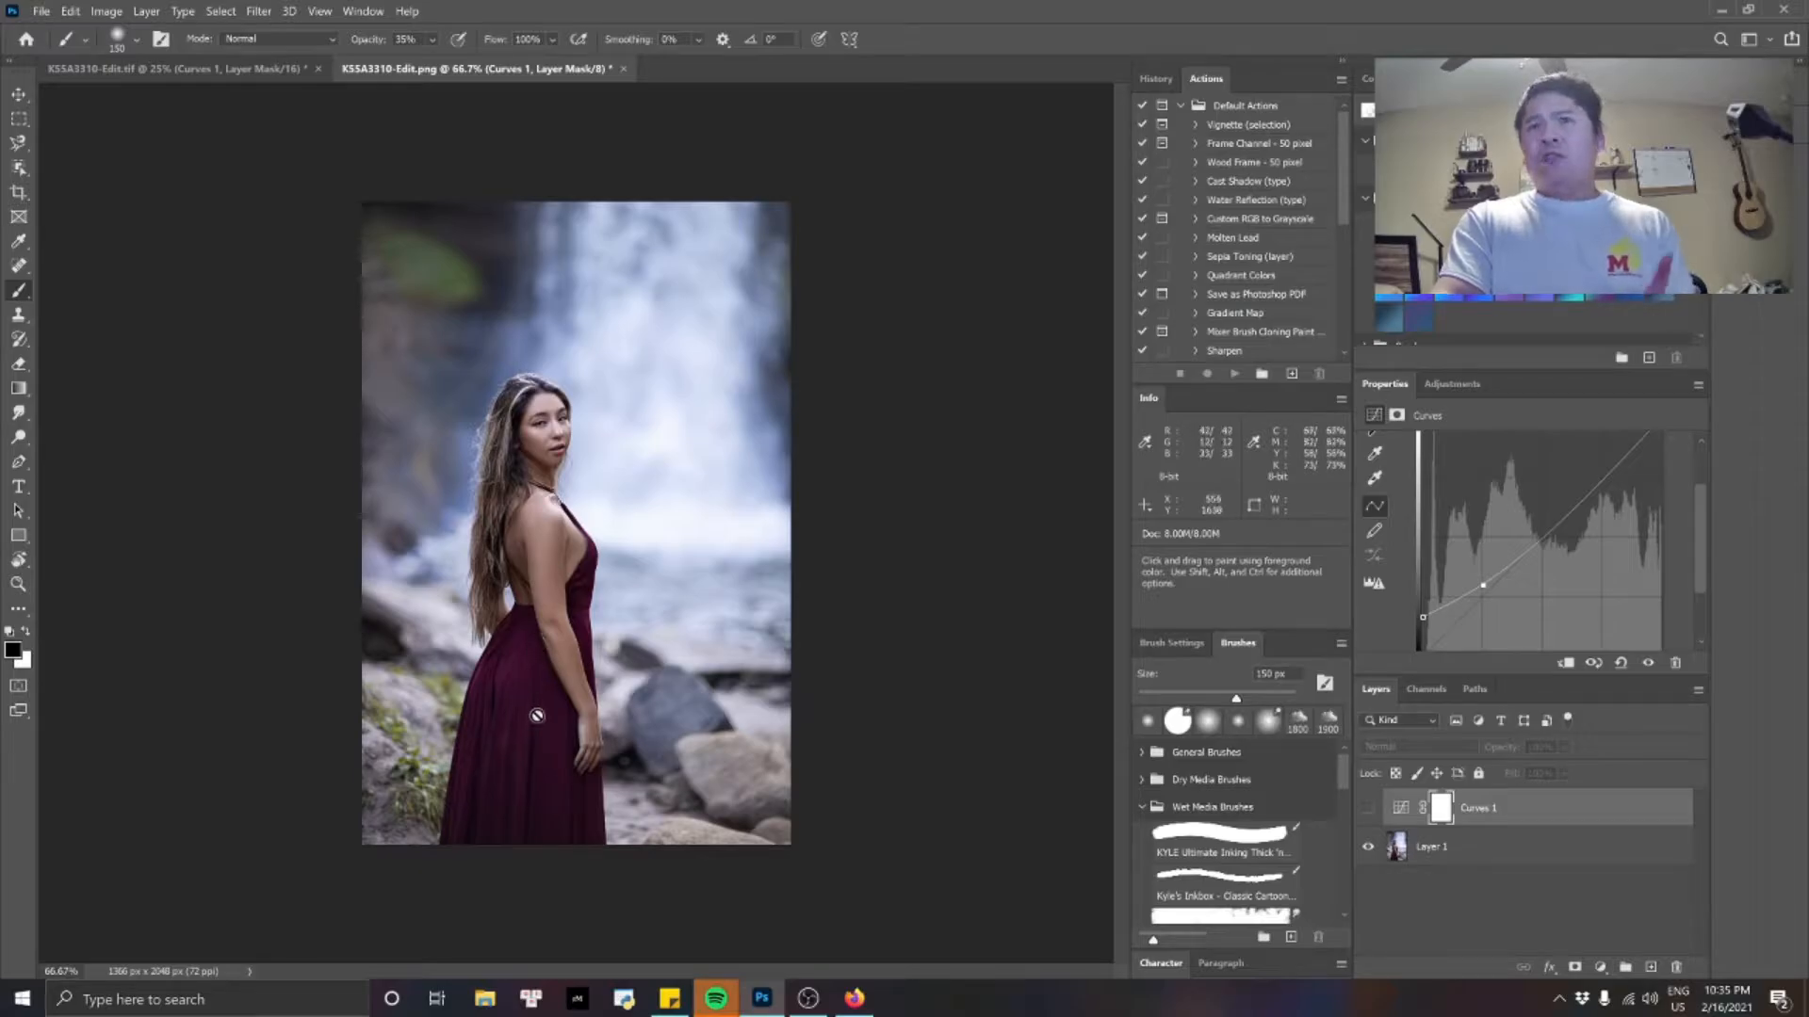
pyautogui.click(1370, 814)
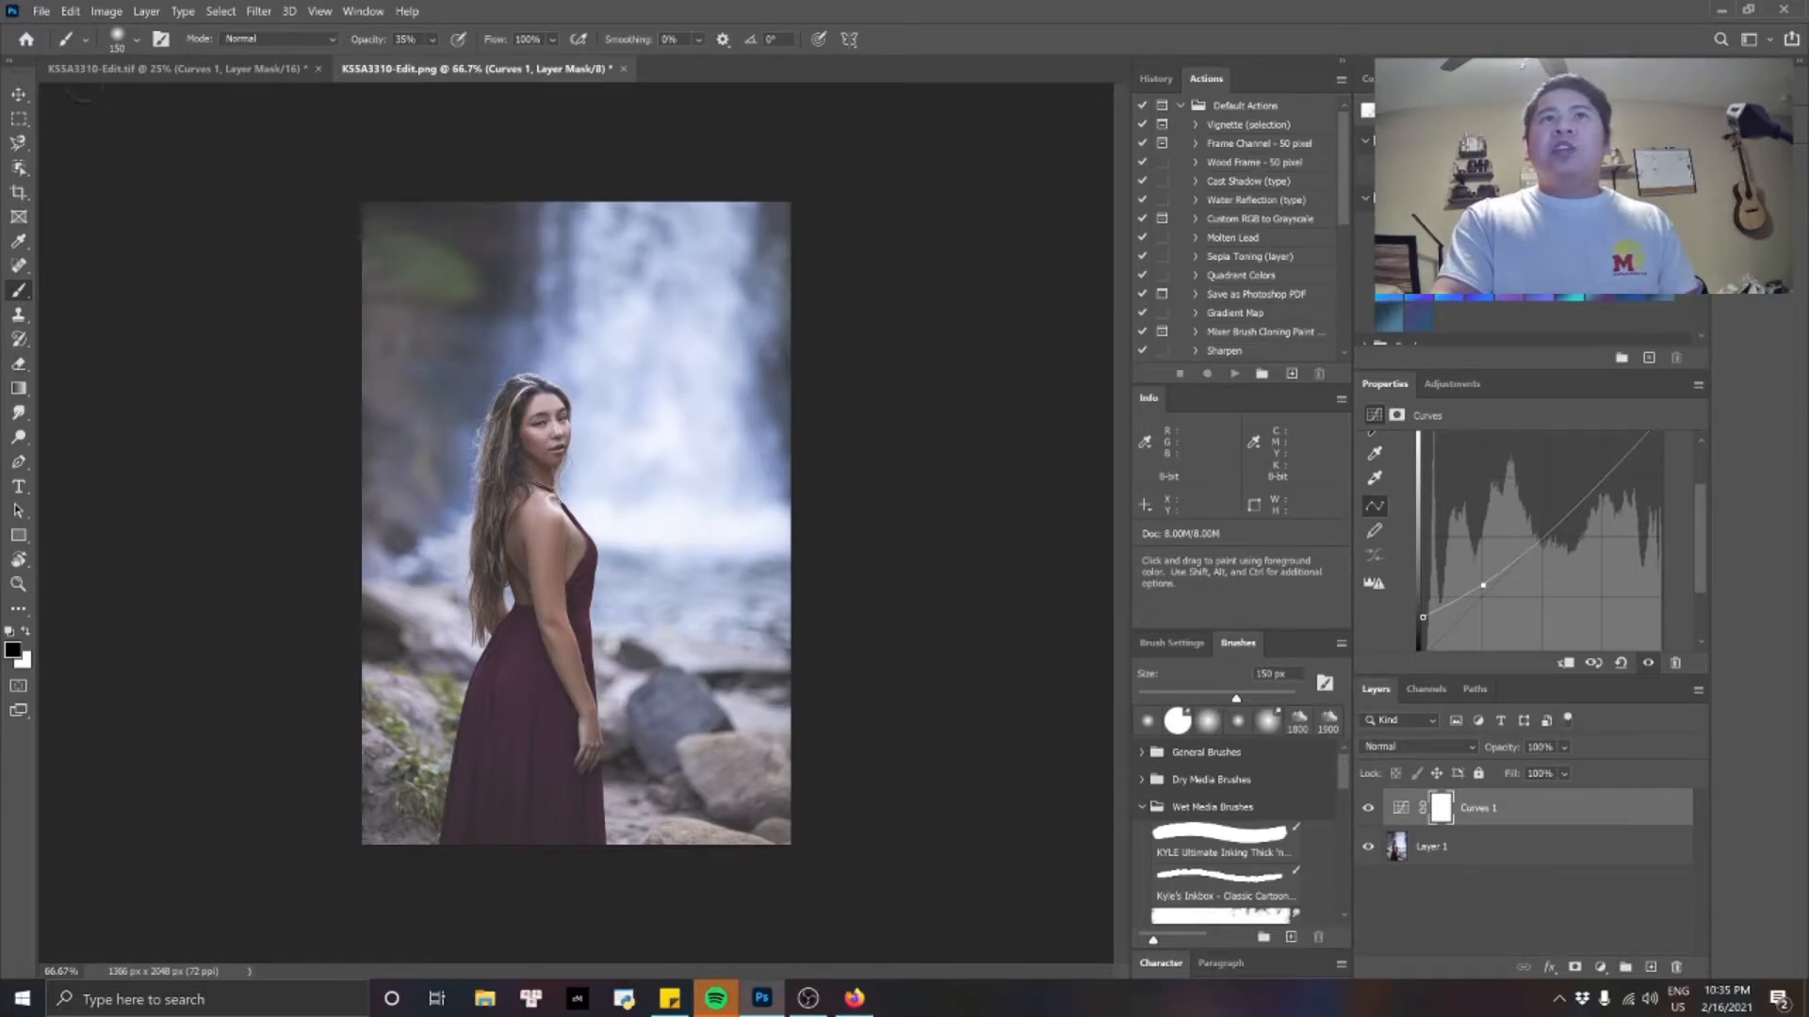
# Set the brush opacity to 50%.
pyautogui.click(412, 37)
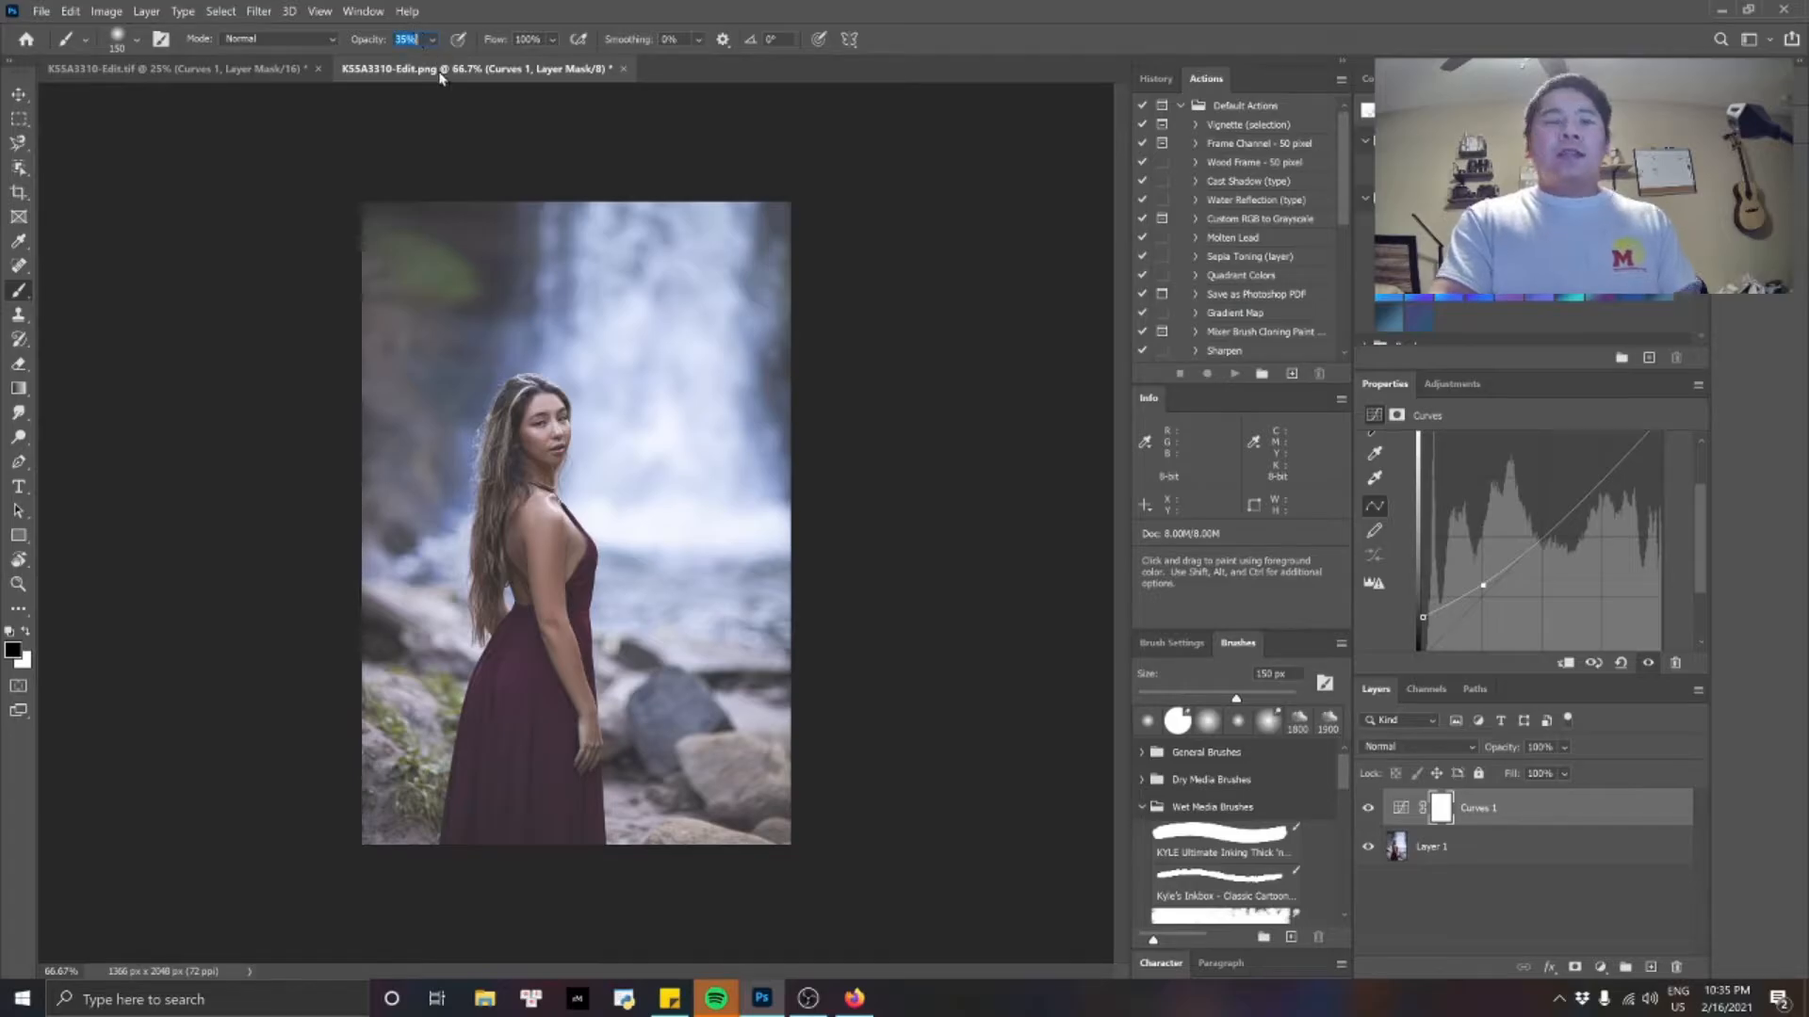
pyautogui.write('100')
pyautogui.press('Return')
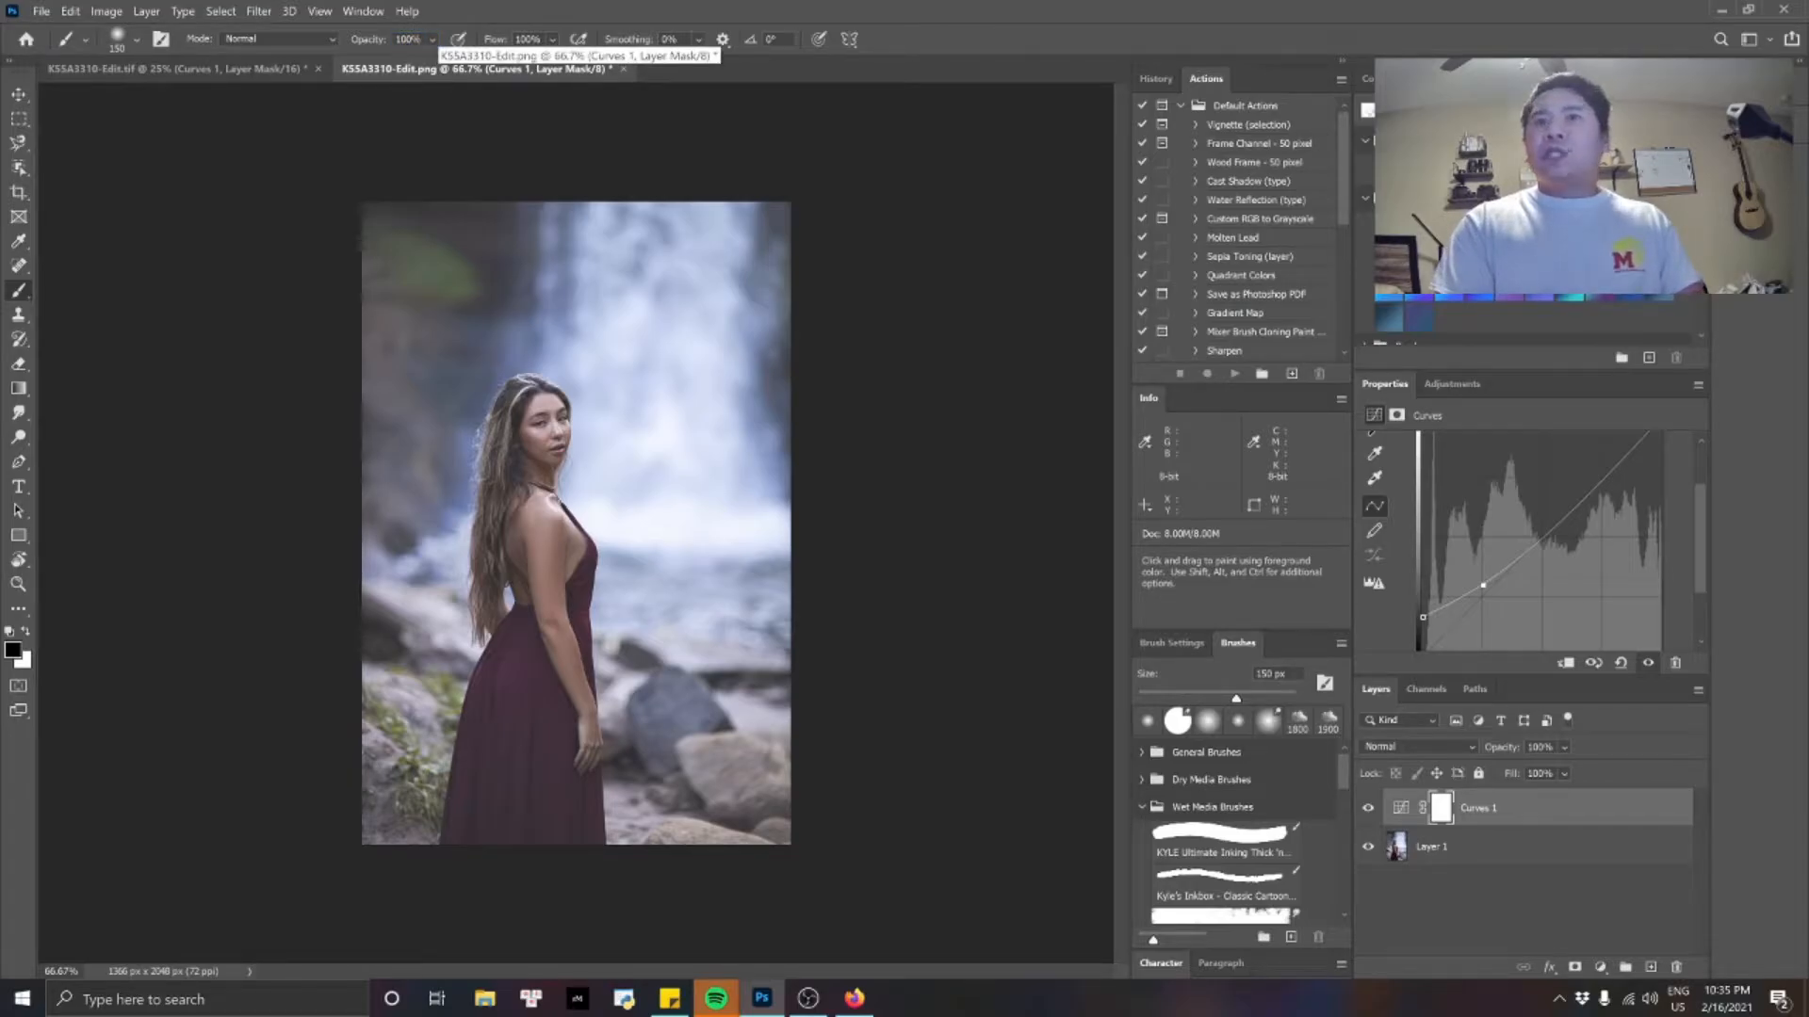
pyautogui.press('5')
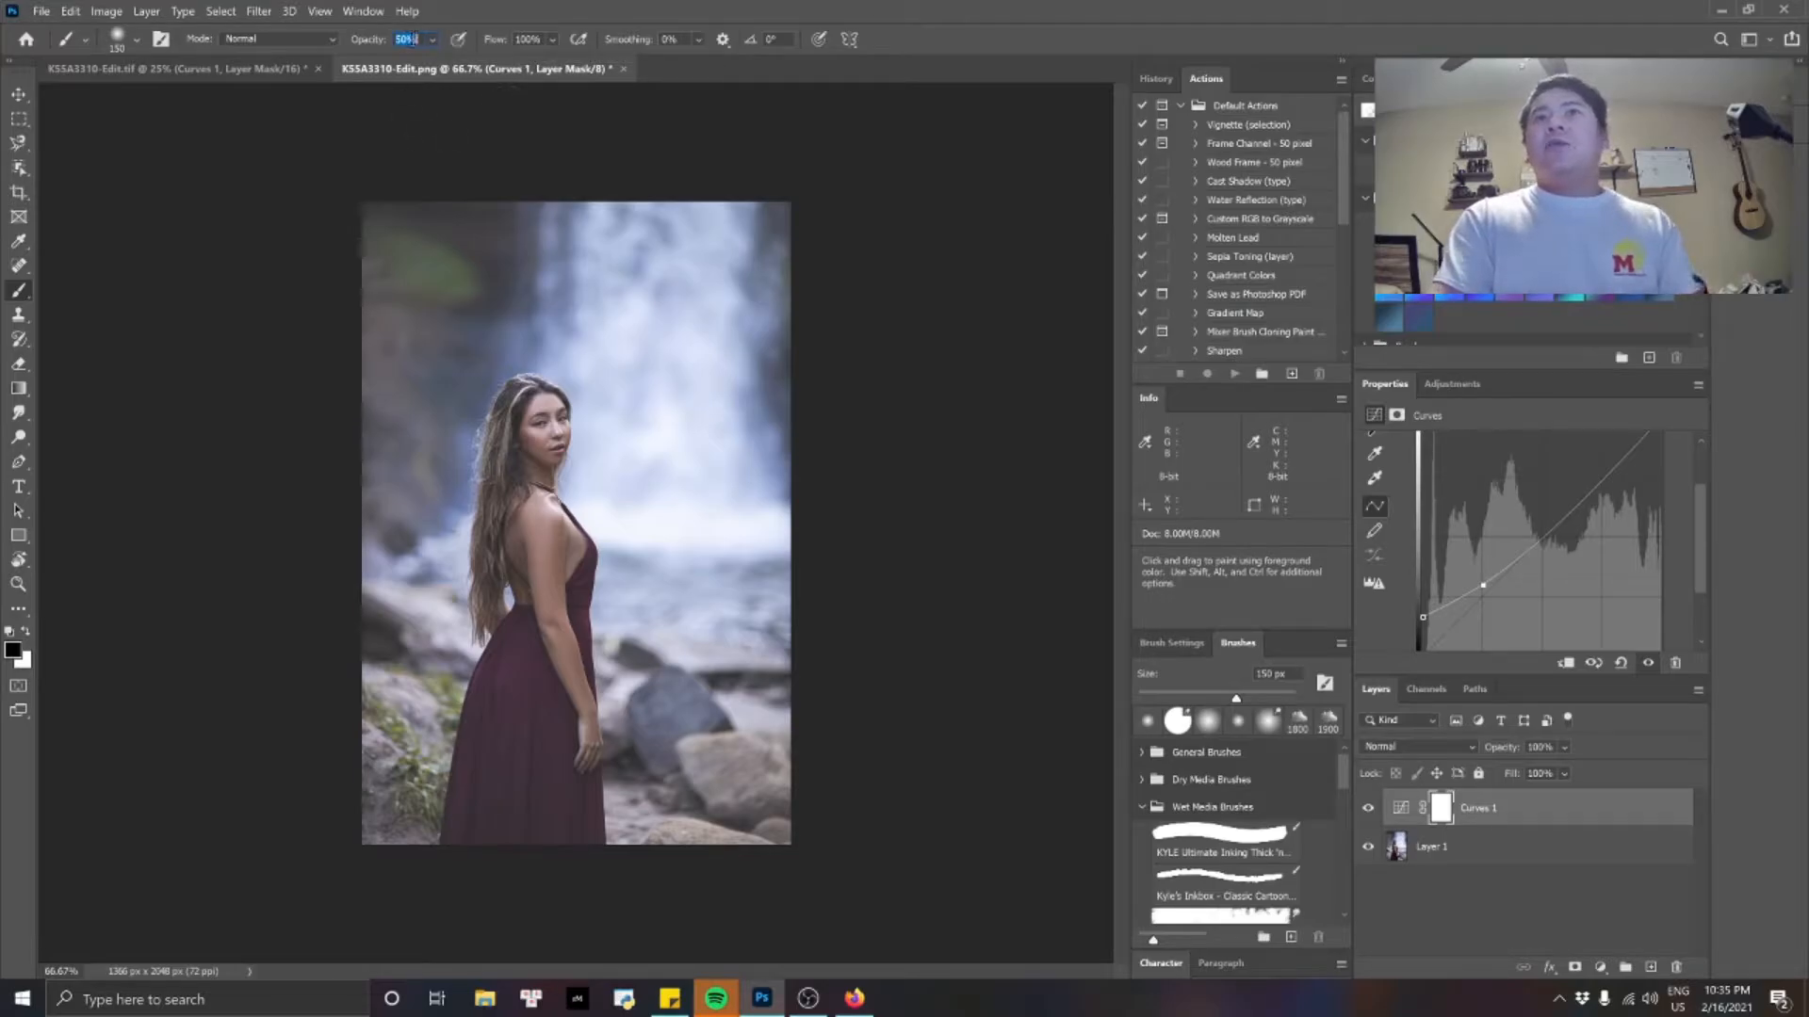
pyautogui.click(433, 36)
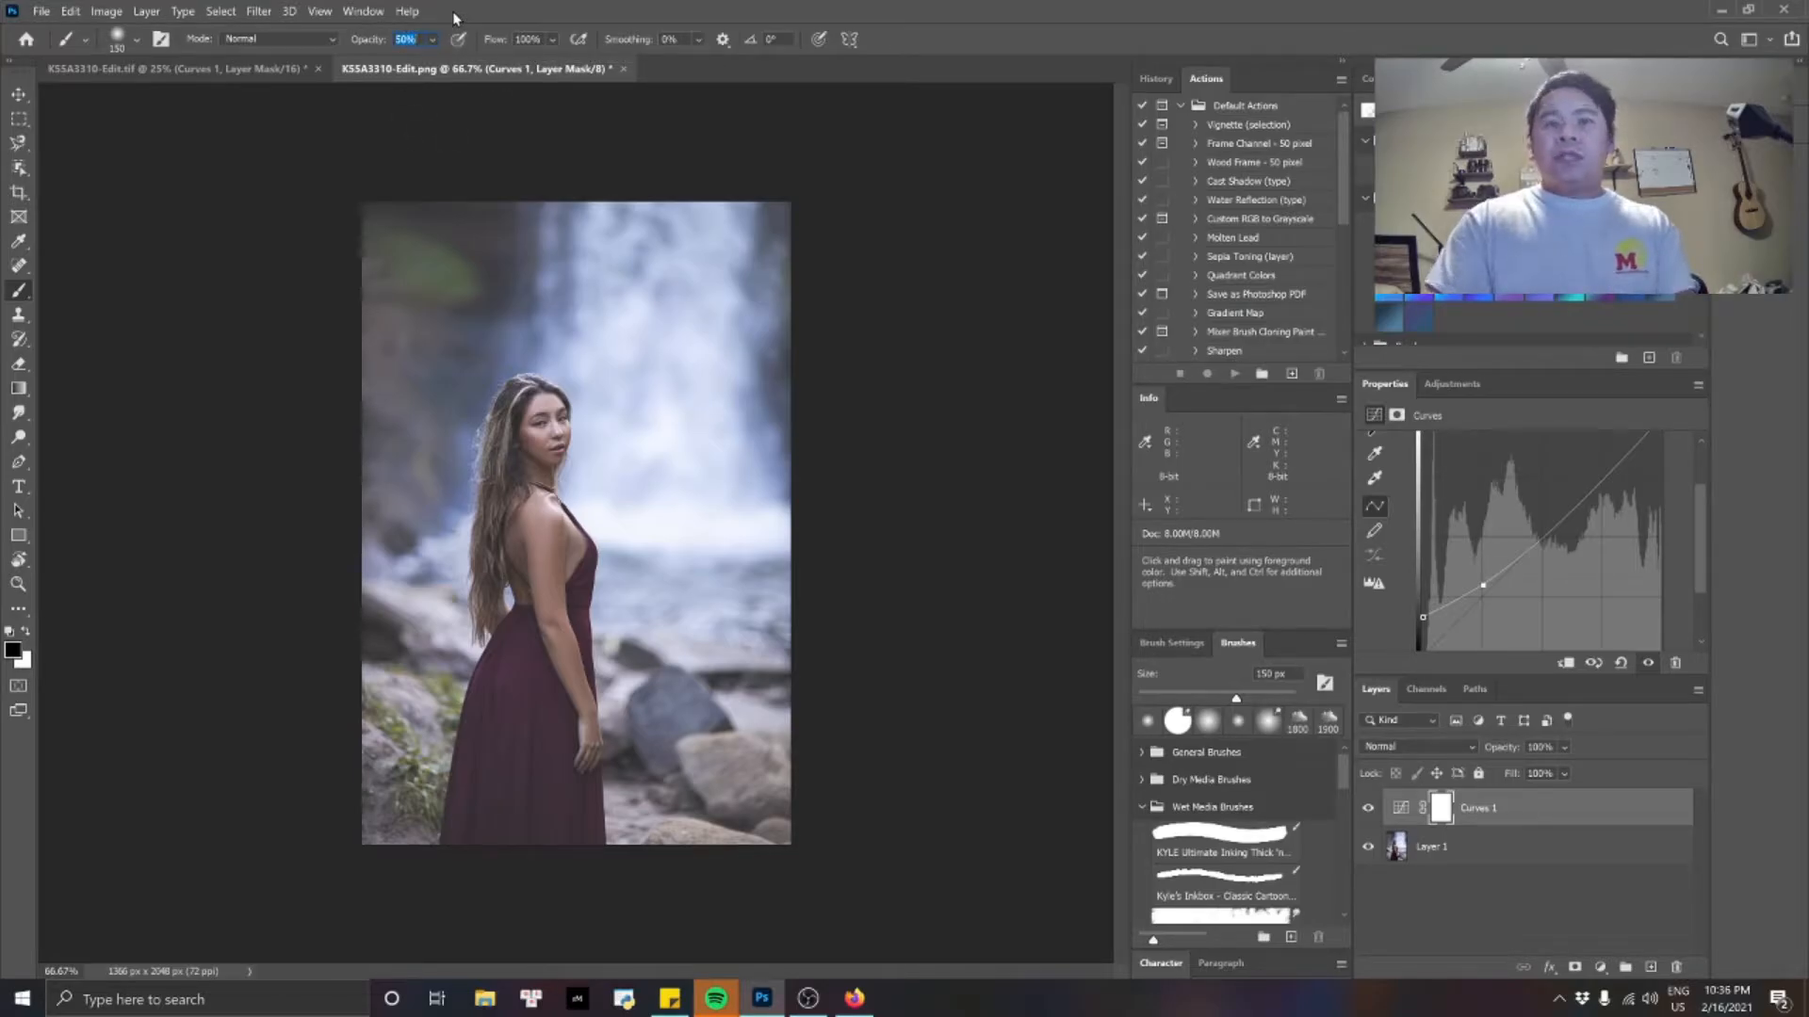
pyautogui.press('Return')
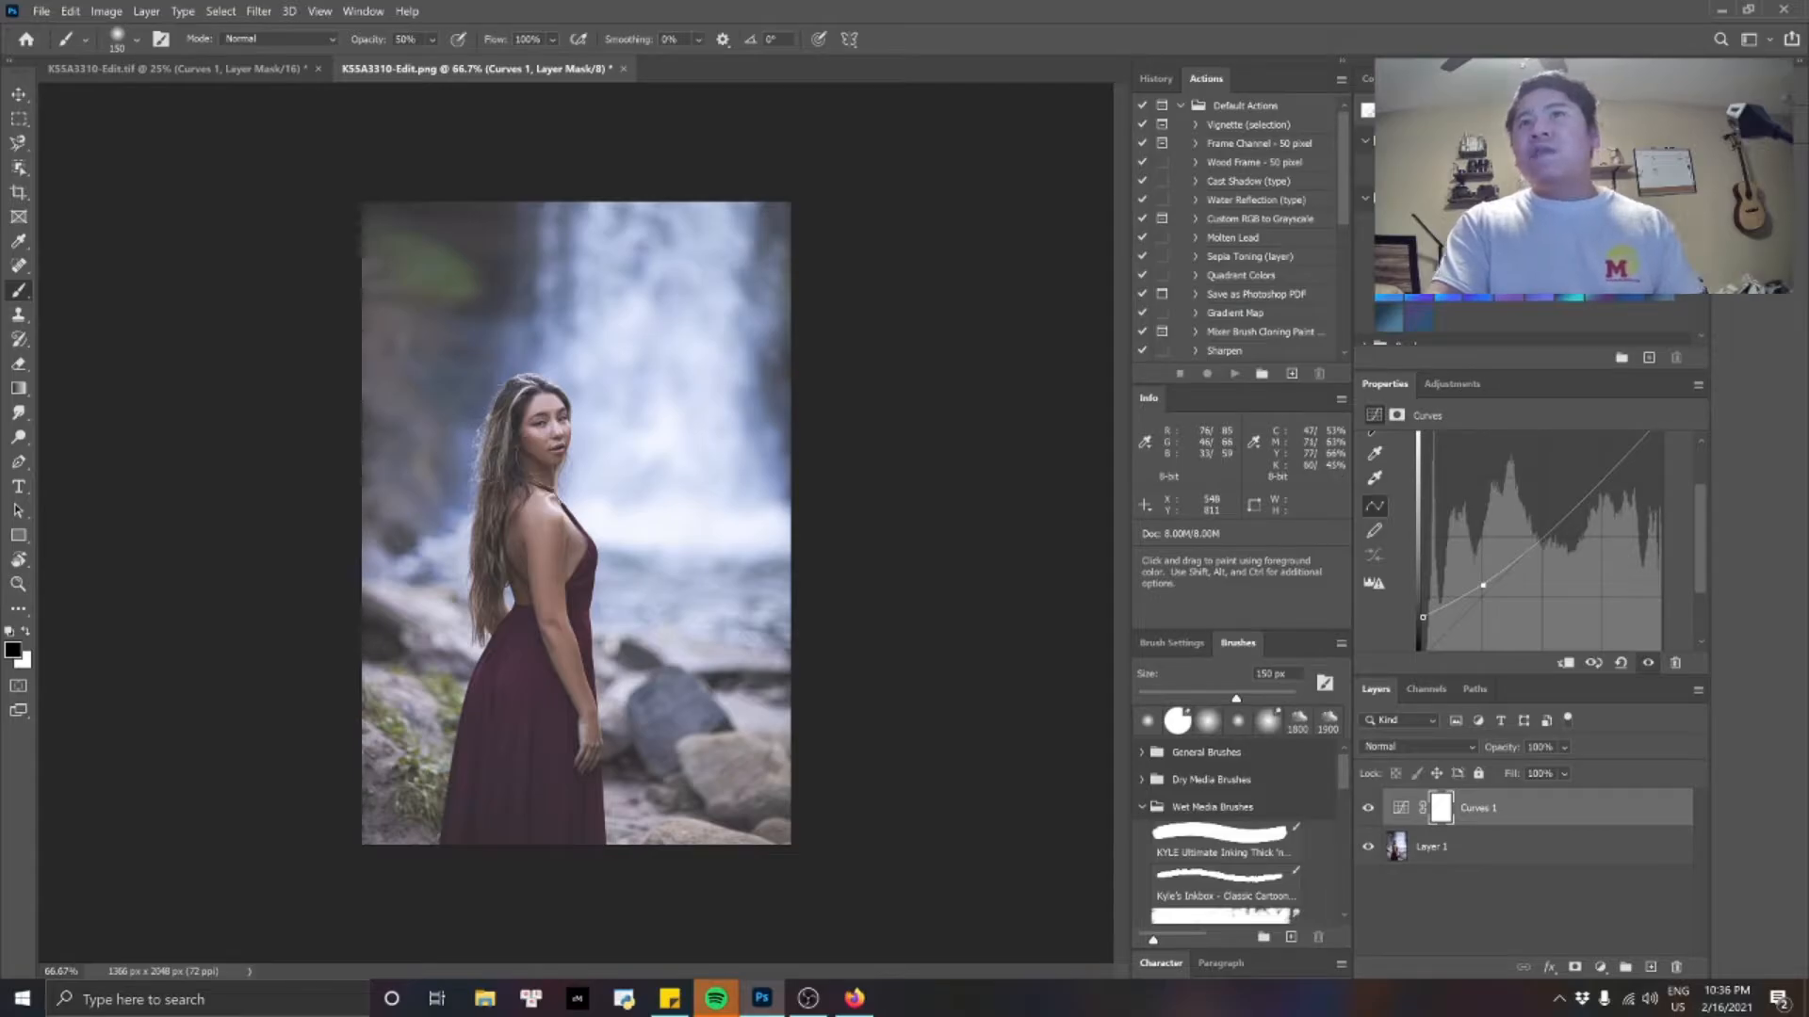
# Enlarge the brush to 300 px and paint black over the woman on the Curves 1 mask, checking the masked area as a selection.
pyautogui.press(']')
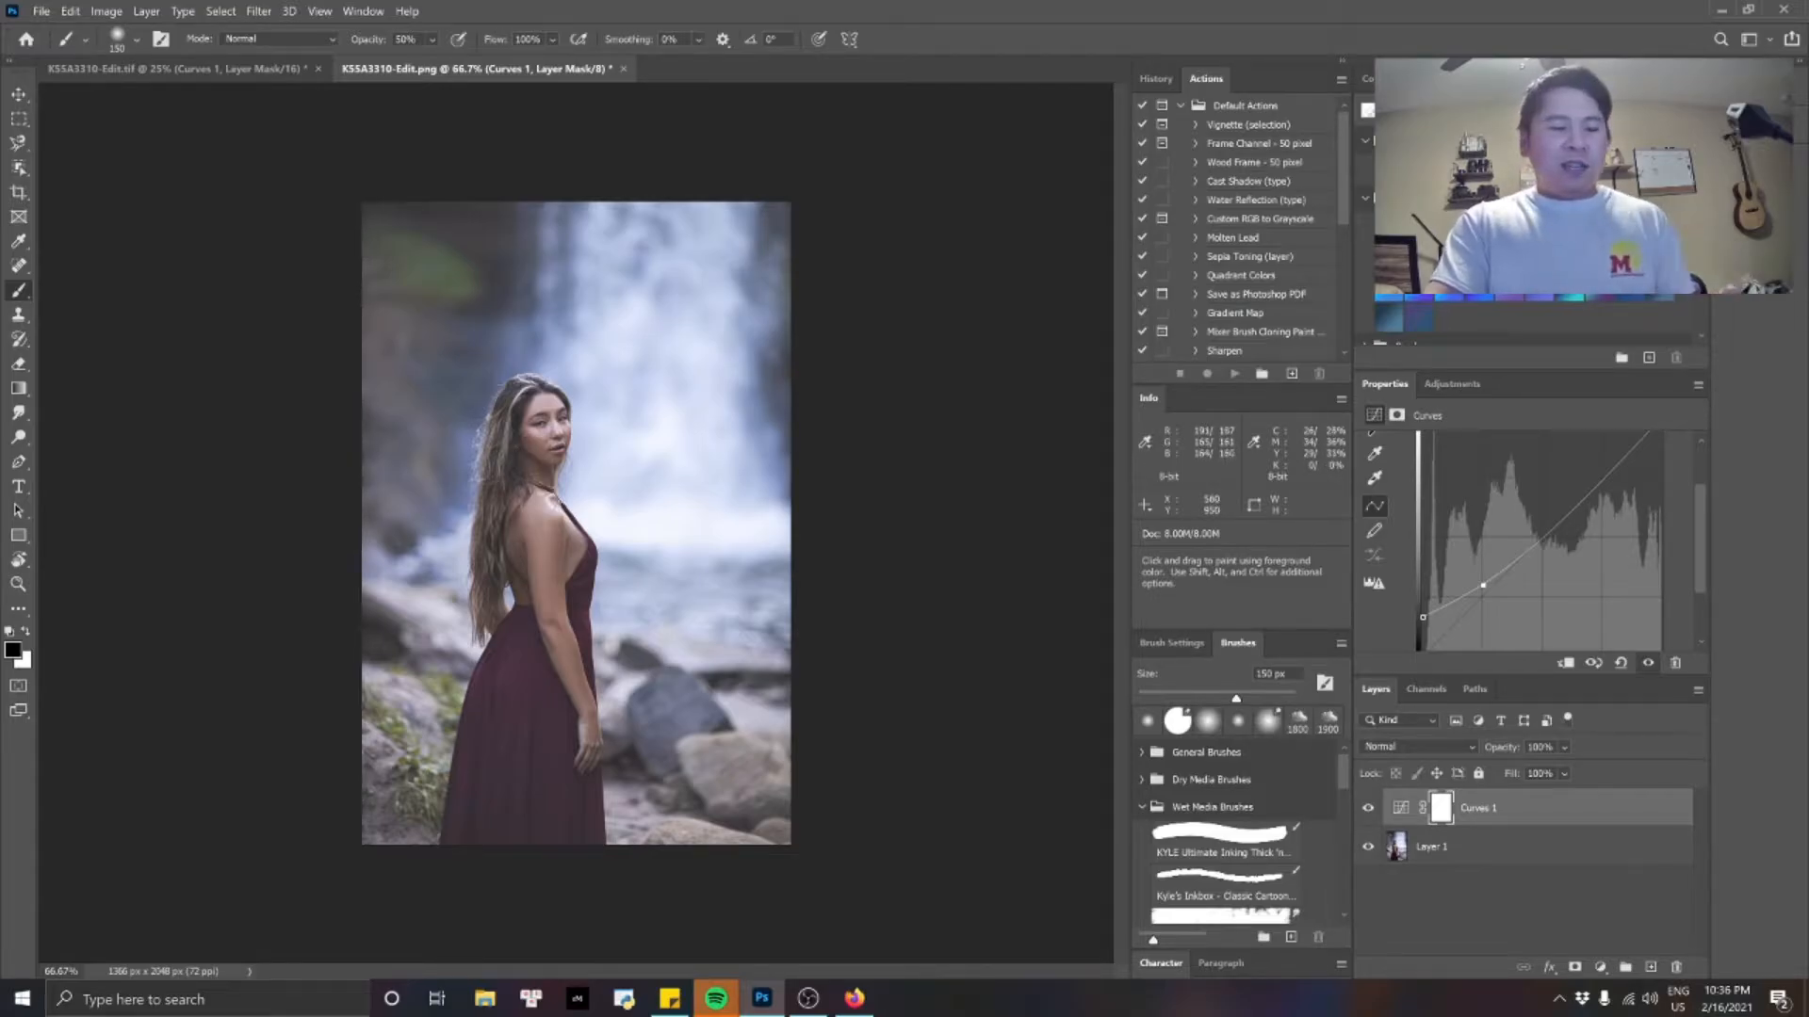
pyautogui.press(']')
pyautogui.press(']')
pyautogui.press(']')
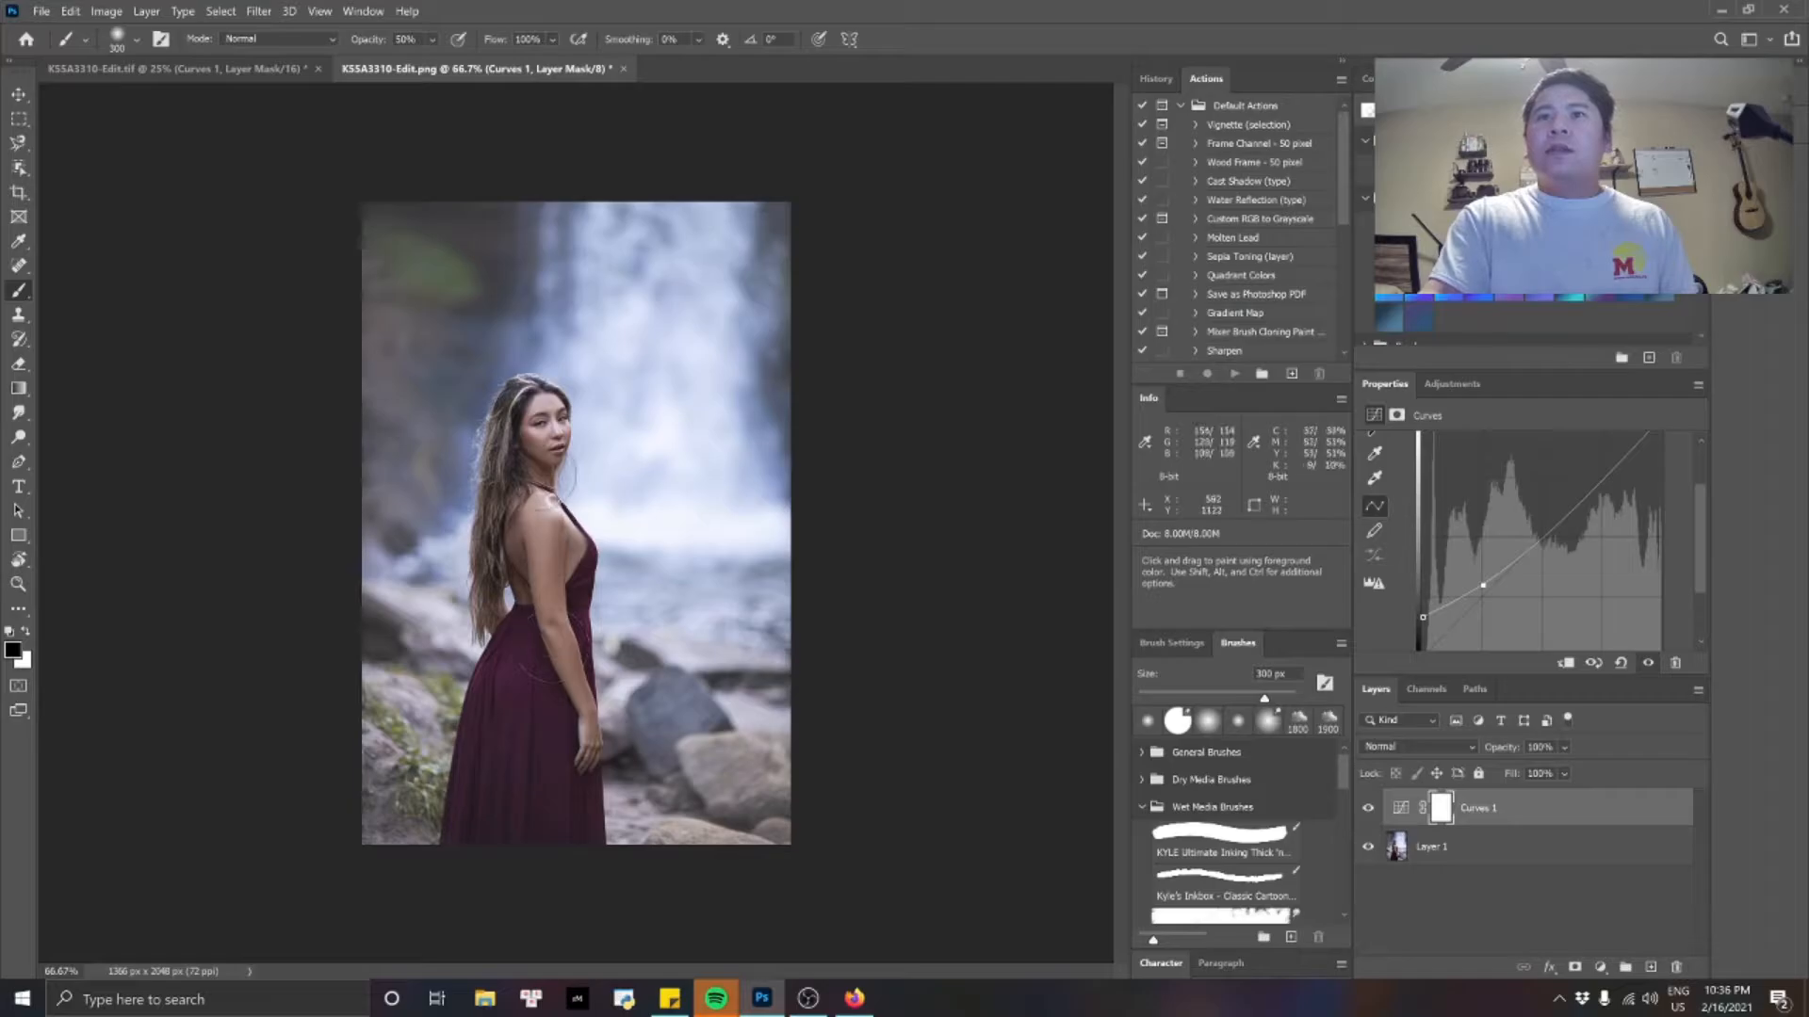
pyautogui.moveTo(494, 833); pyautogui.dragTo(527, 820)
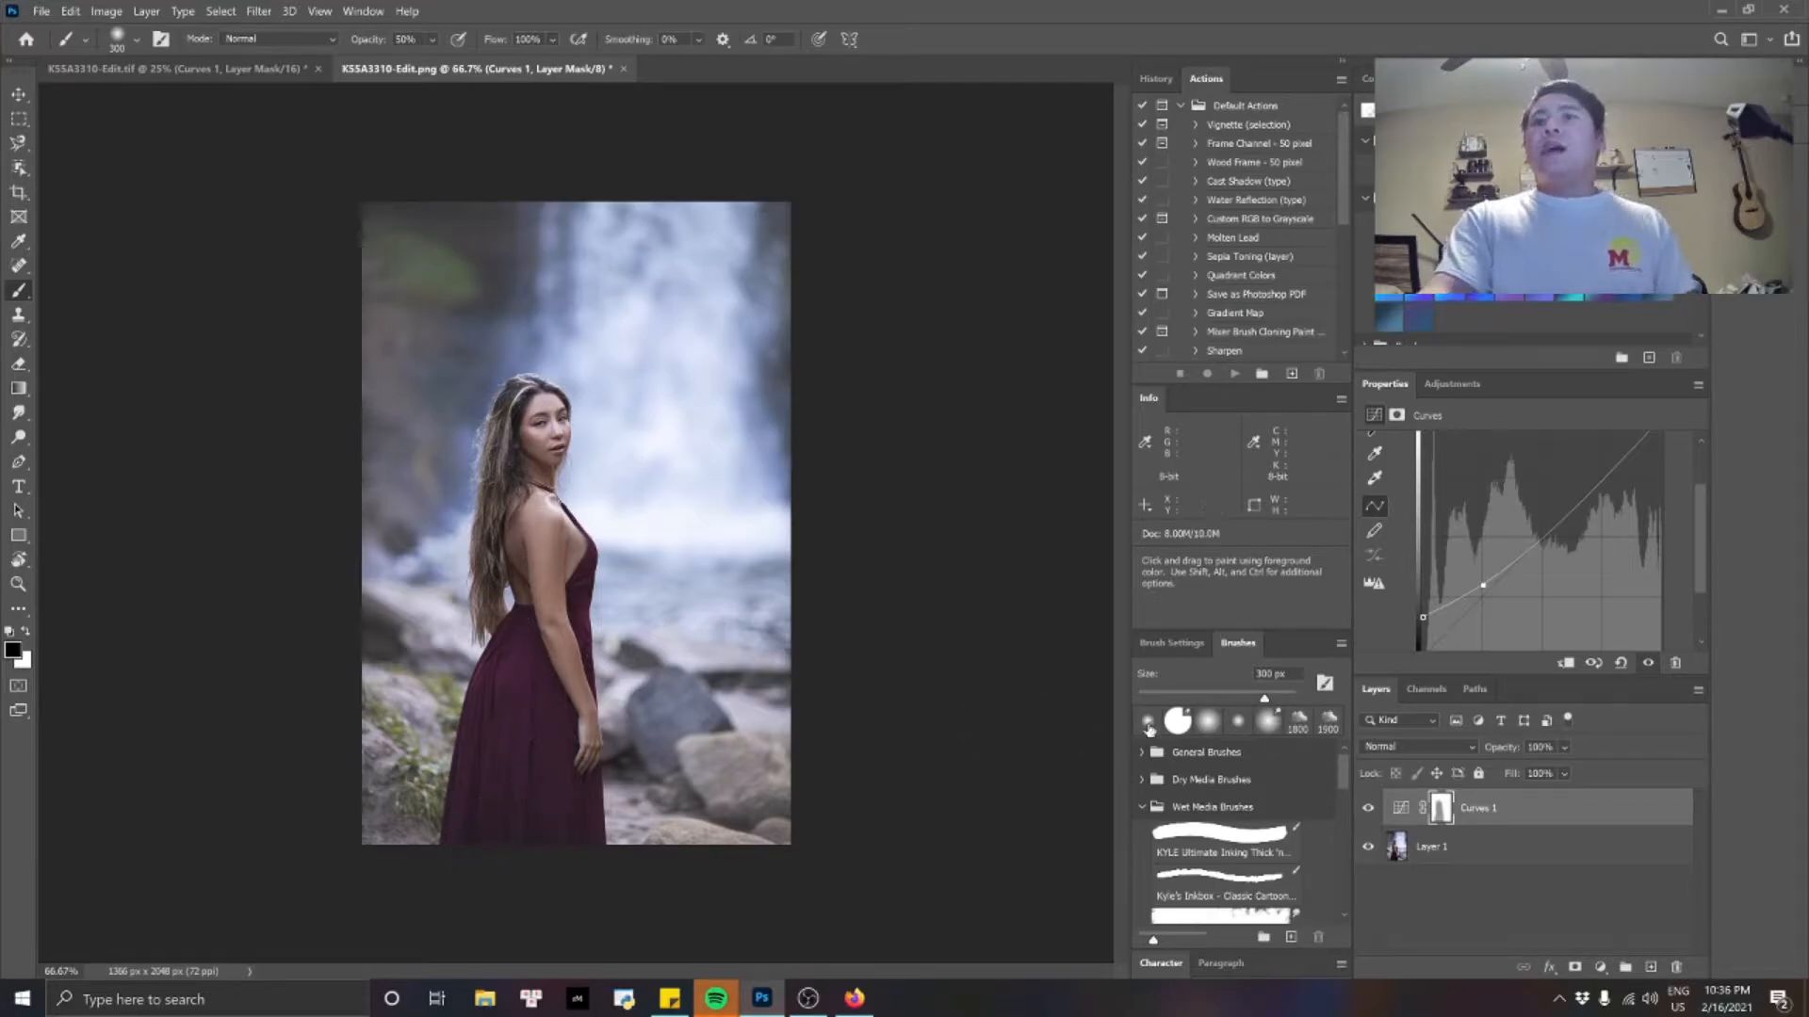
pyautogui.keyDown('ctrl'); pyautogui.click(1442, 812); pyautogui.keyUp('ctrl')
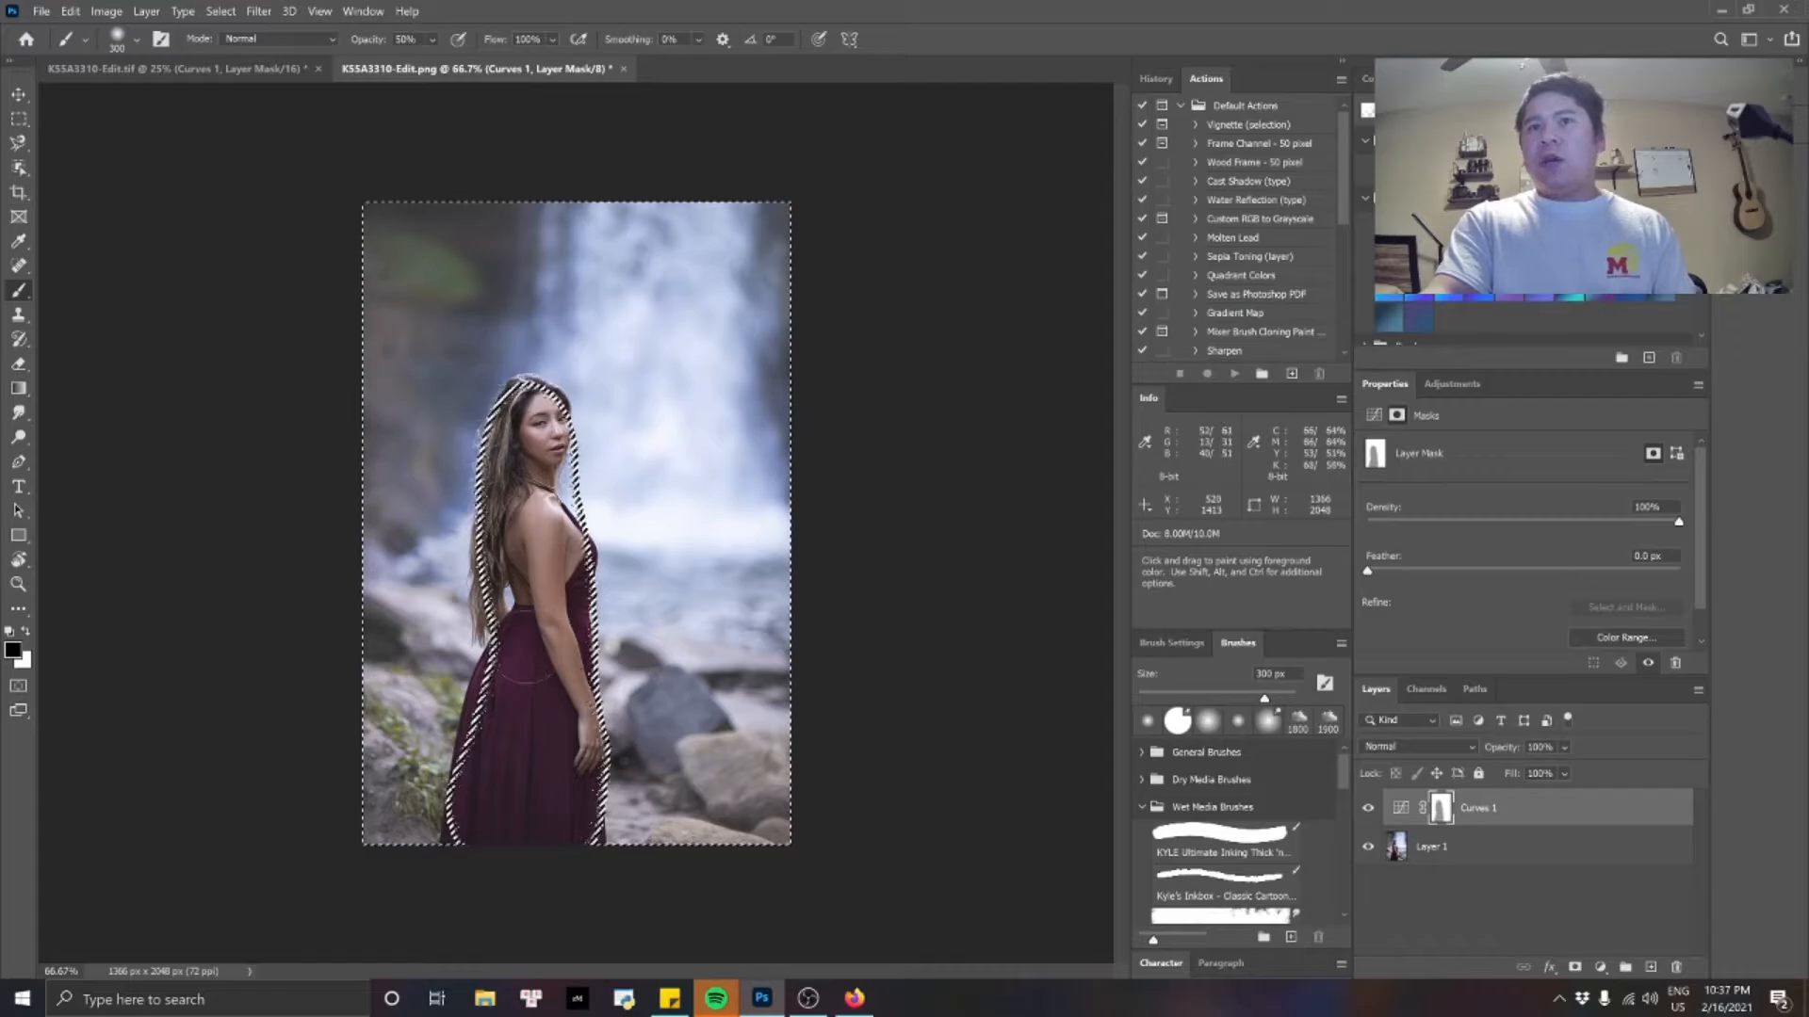
pyautogui.hotkey('ctrl', 'd')
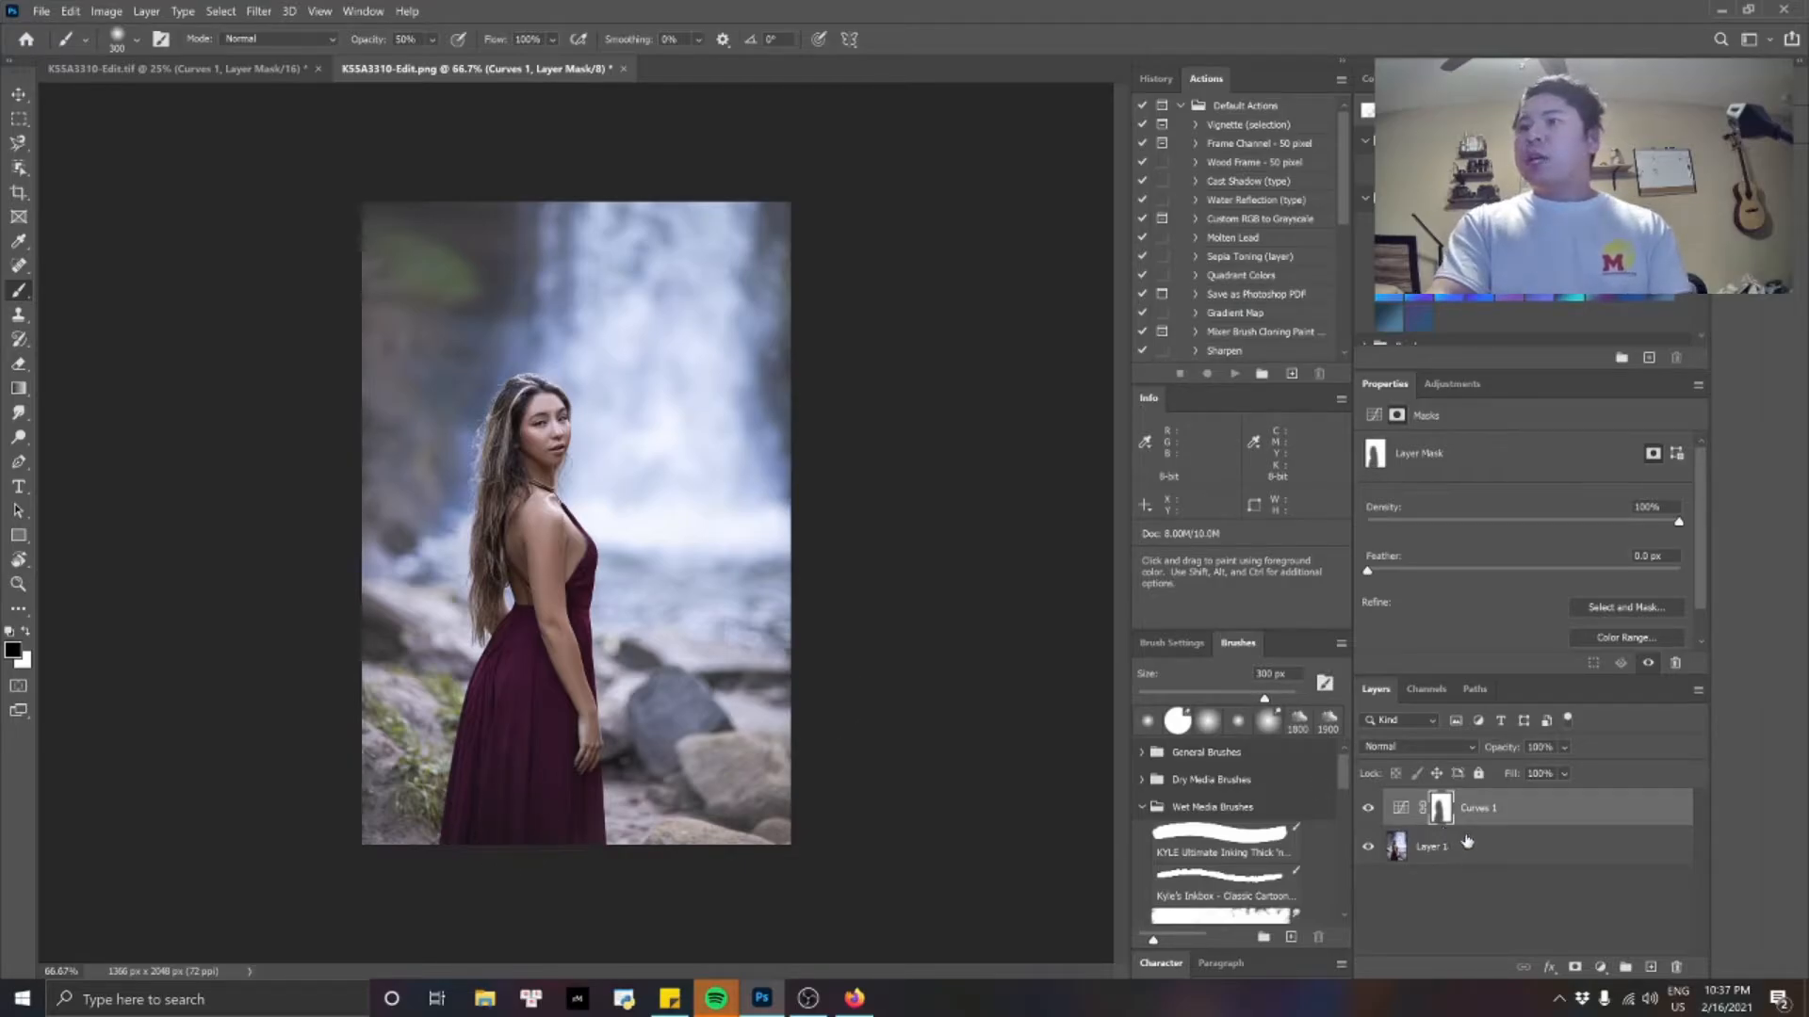
# Toggle the masked Curves 1 layer's visibility to check its effect on the background around the woman.
pyautogui.click(1369, 810)
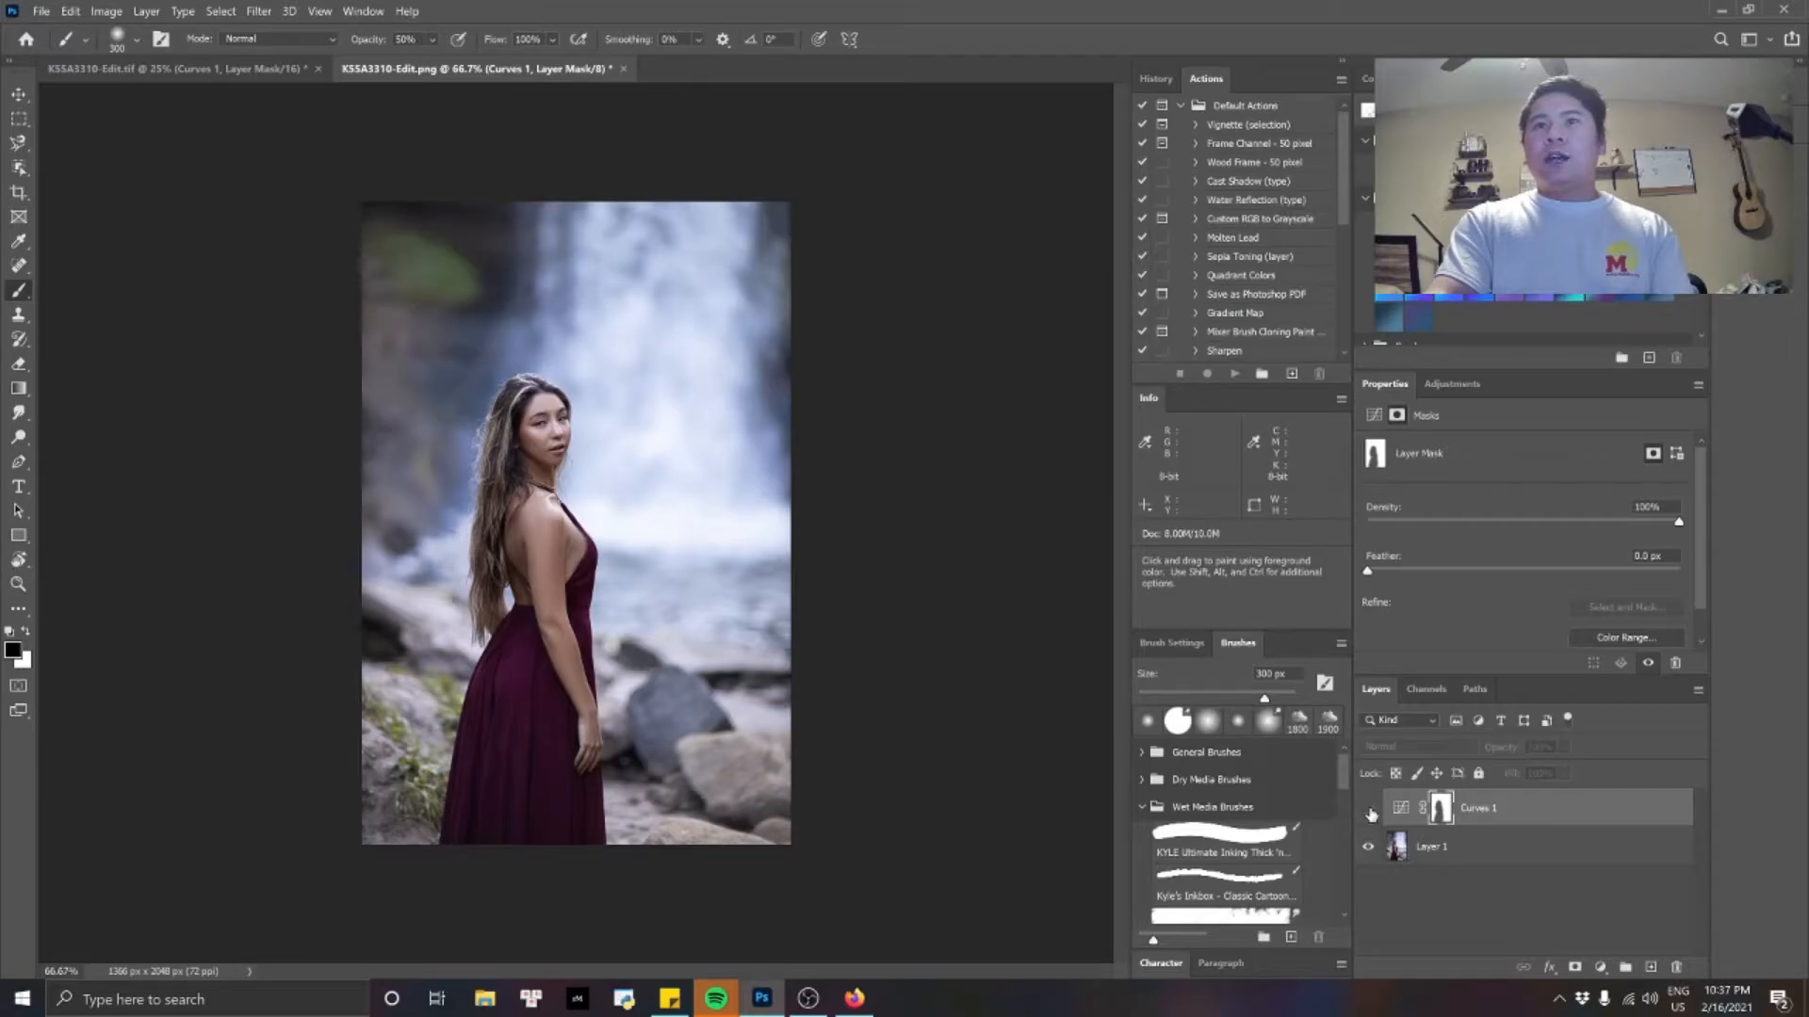
pyautogui.click(1369, 810)
pyautogui.click(1368, 811)
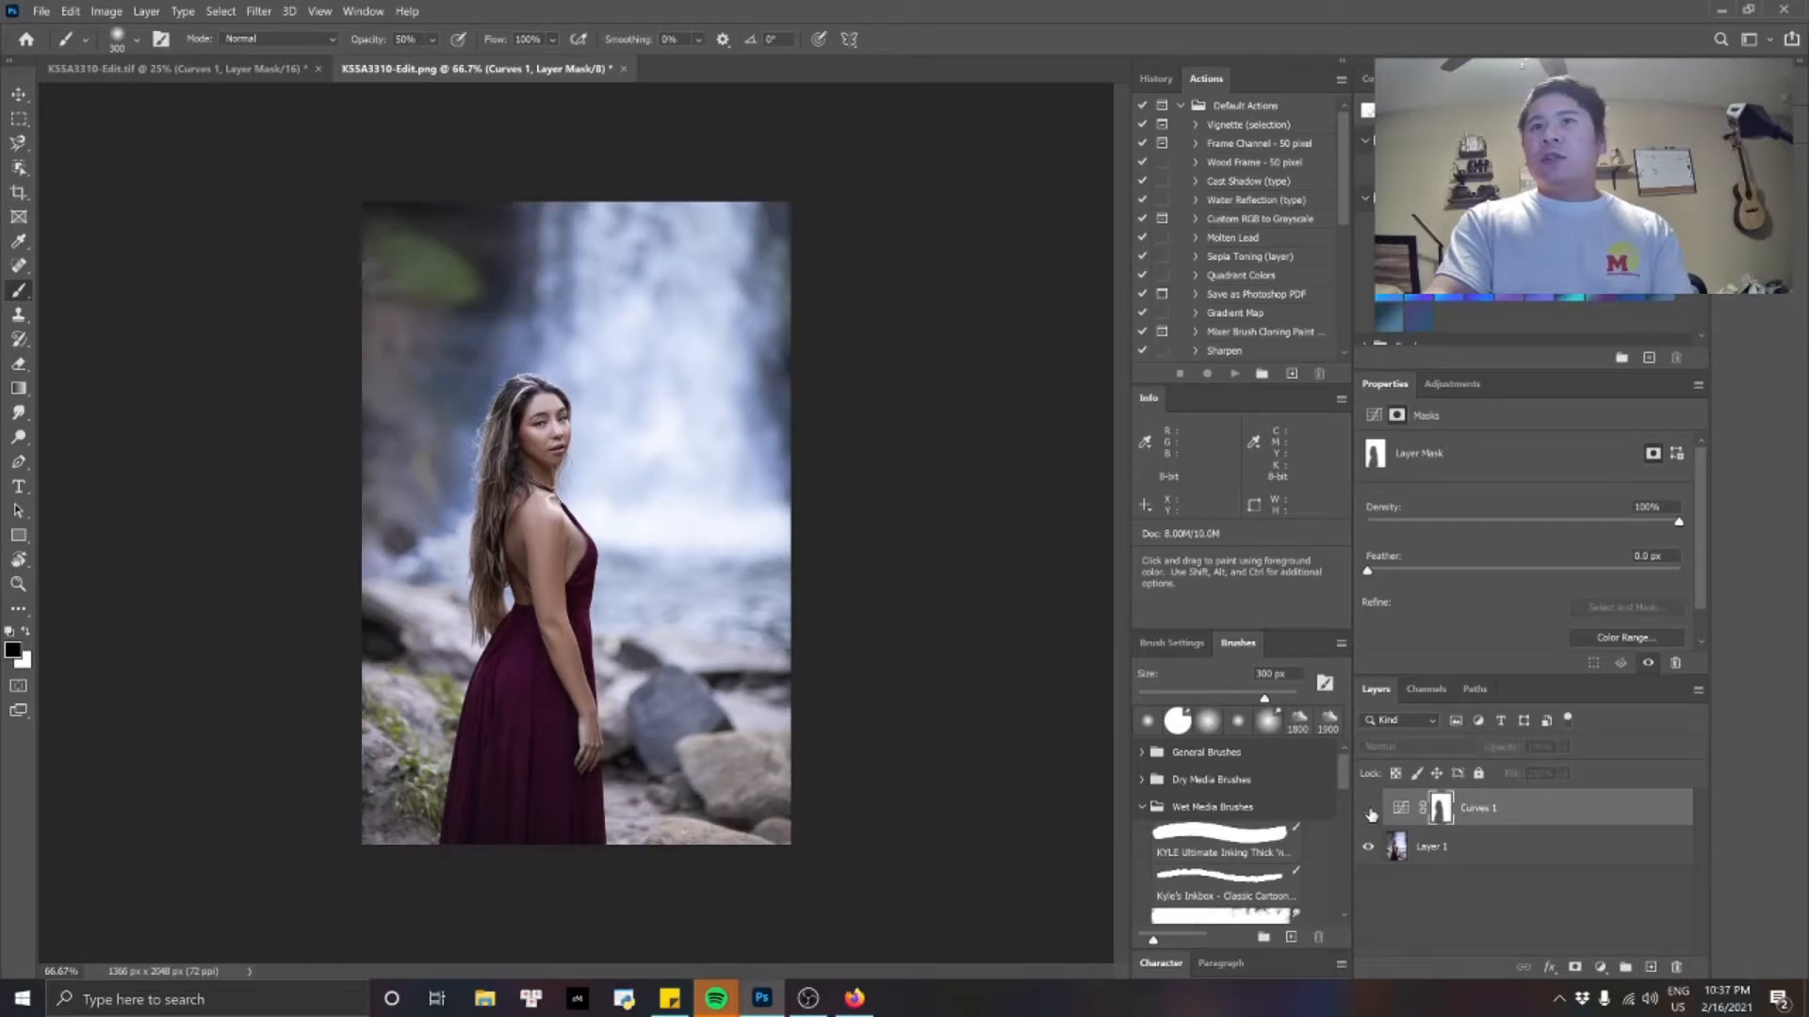
pyautogui.click(1369, 810)
pyautogui.click(1369, 810)
pyautogui.click(1369, 810)
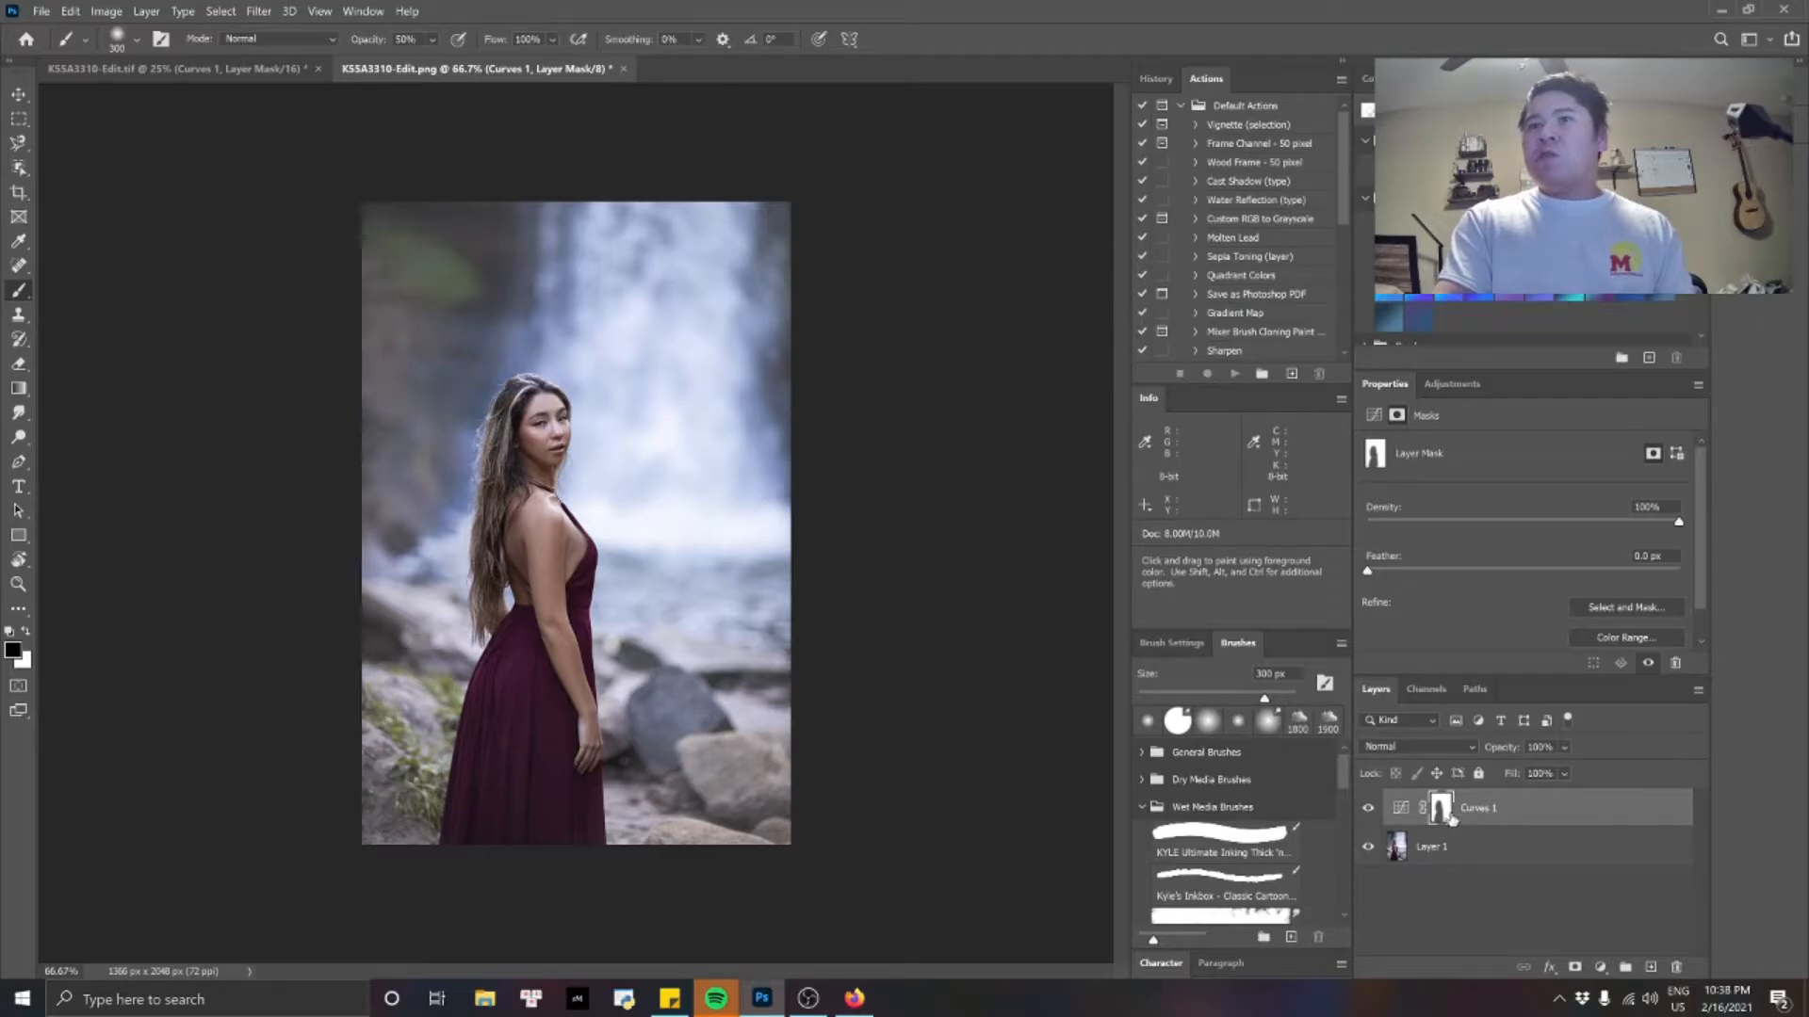
# Add a Levels adjustment layer above Curves 1 and clip it to that layer.
pyautogui.click(1601, 968)
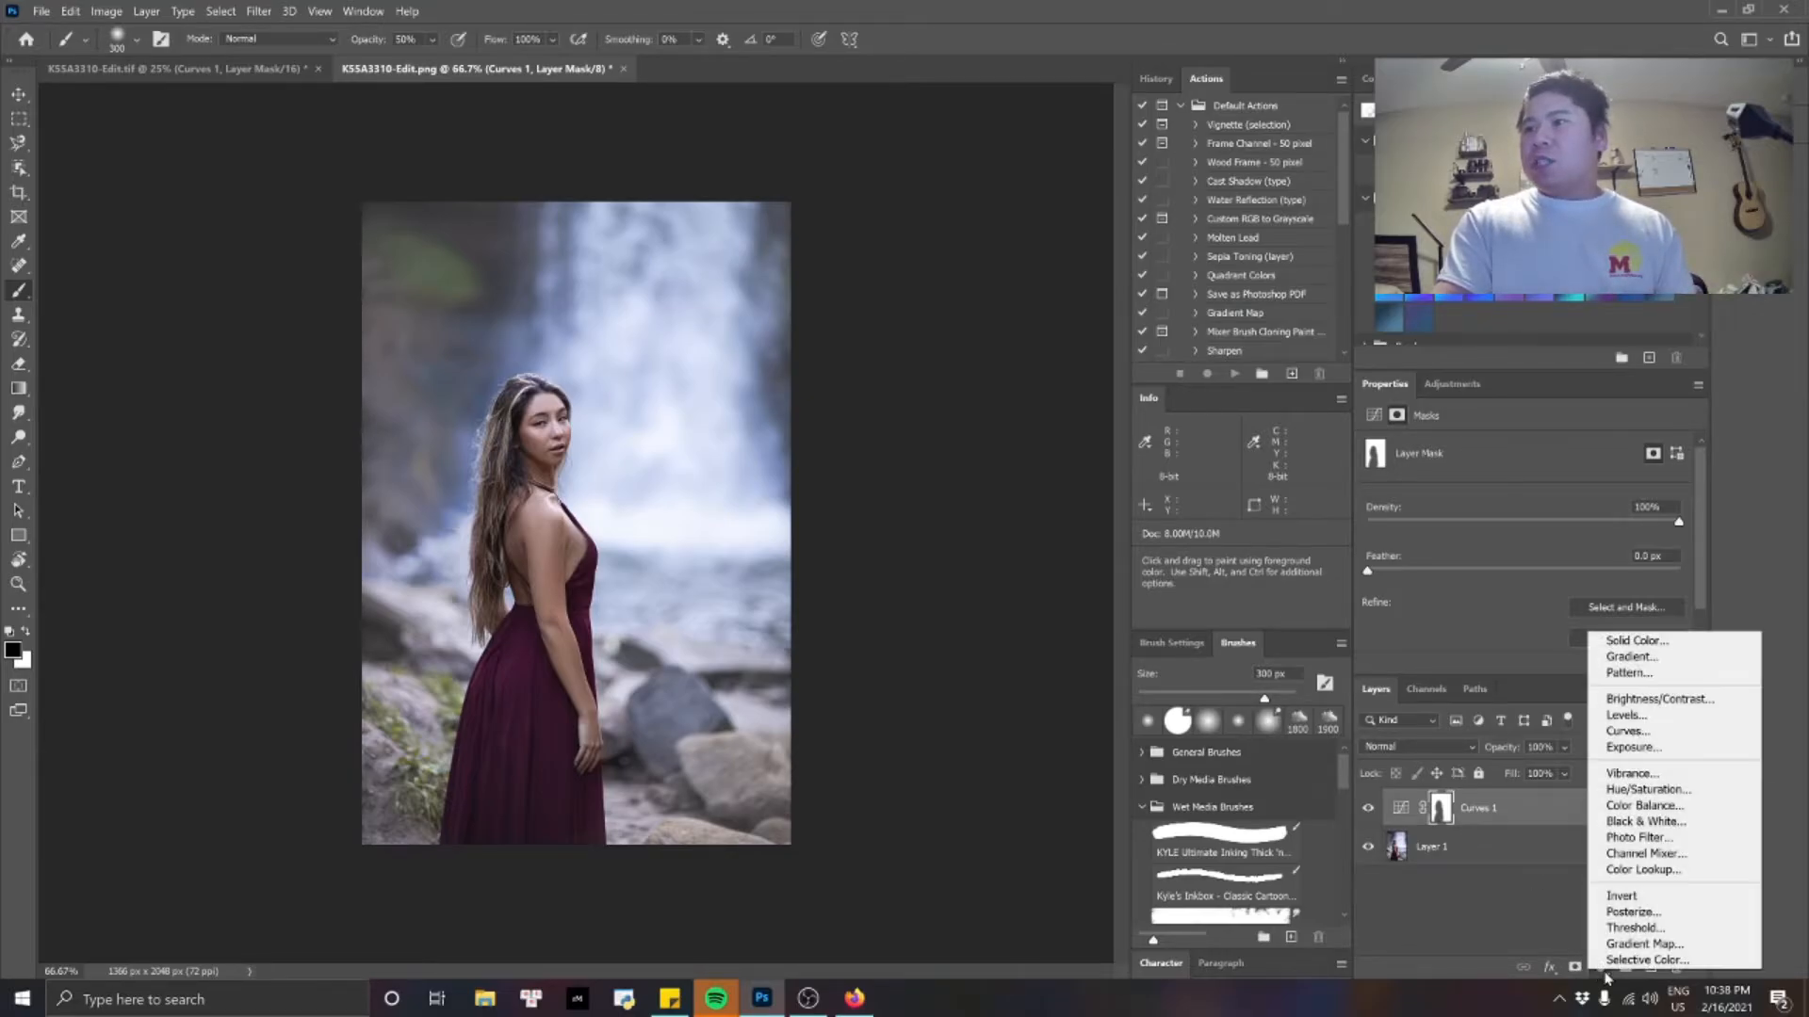
pyautogui.click(1654, 721)
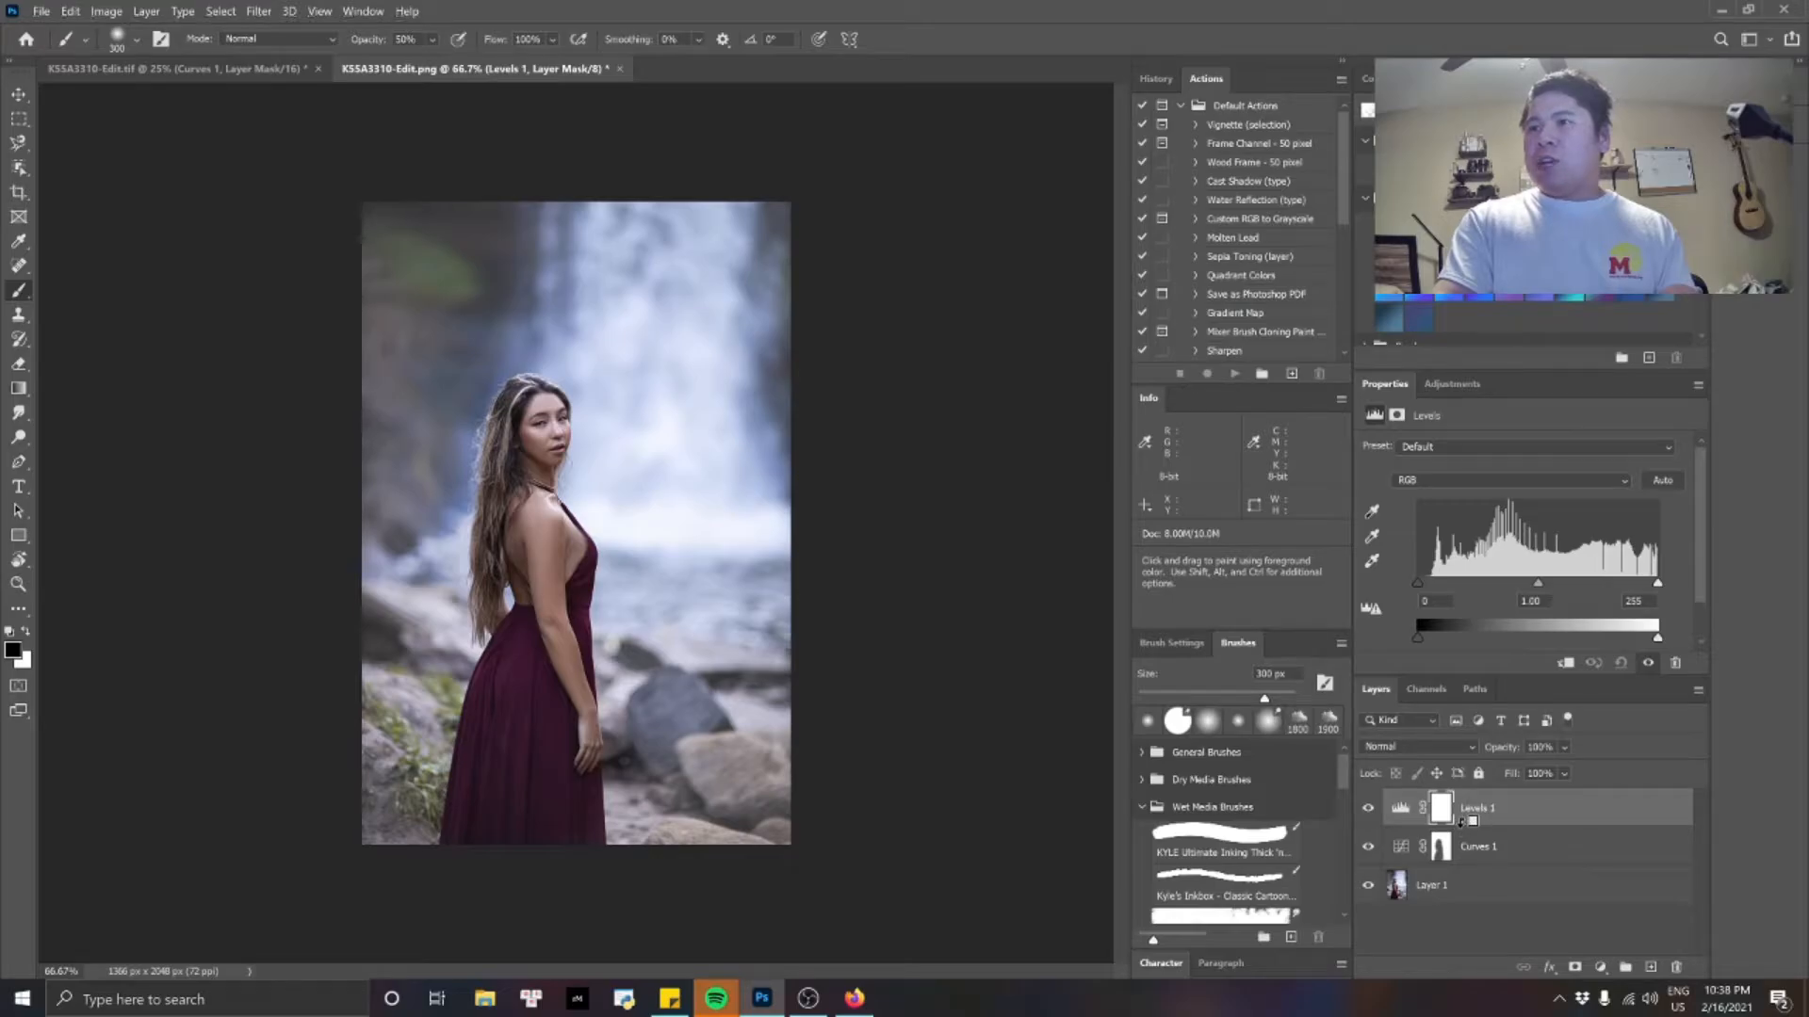
pyautogui.keyDown('alt'); pyautogui.click(1461, 822); pyautogui.keyUp('alt')
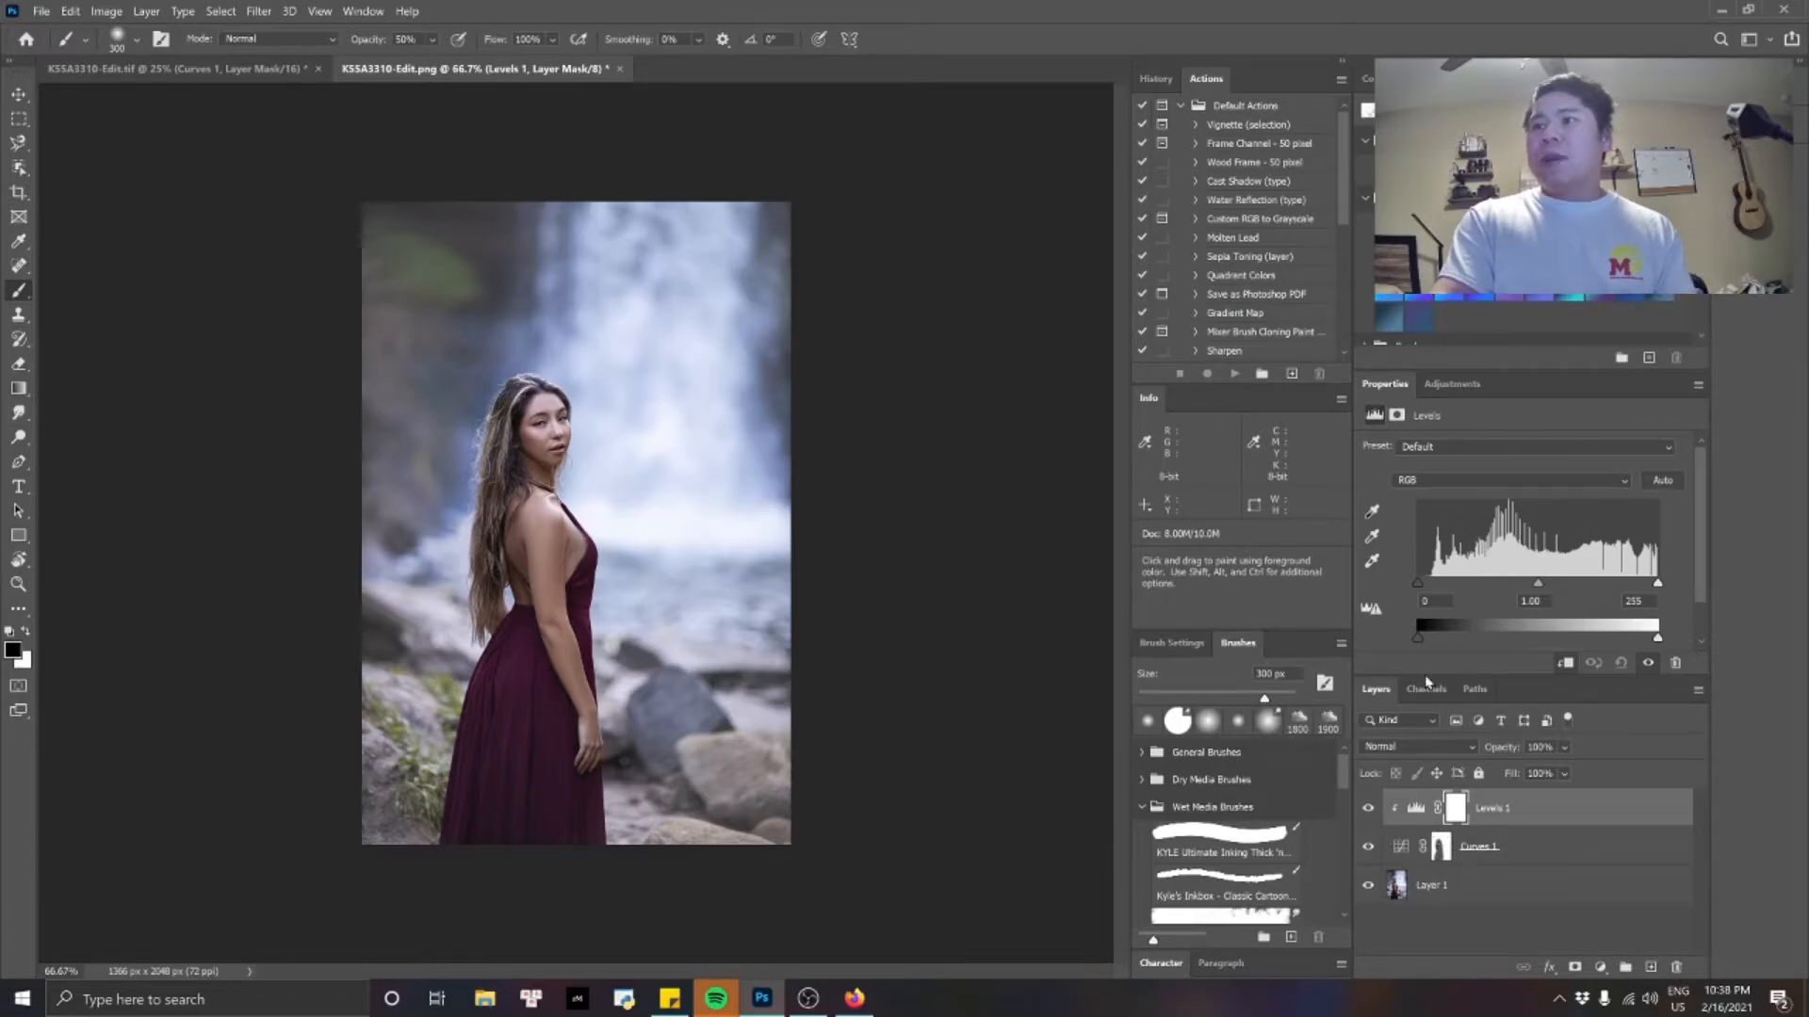
# Try raising the Levels 1 output black level, return it to 0, and set the shadow input level to 5.
pyautogui.moveTo(1421, 644); pyautogui.dragTo(1617, 637)
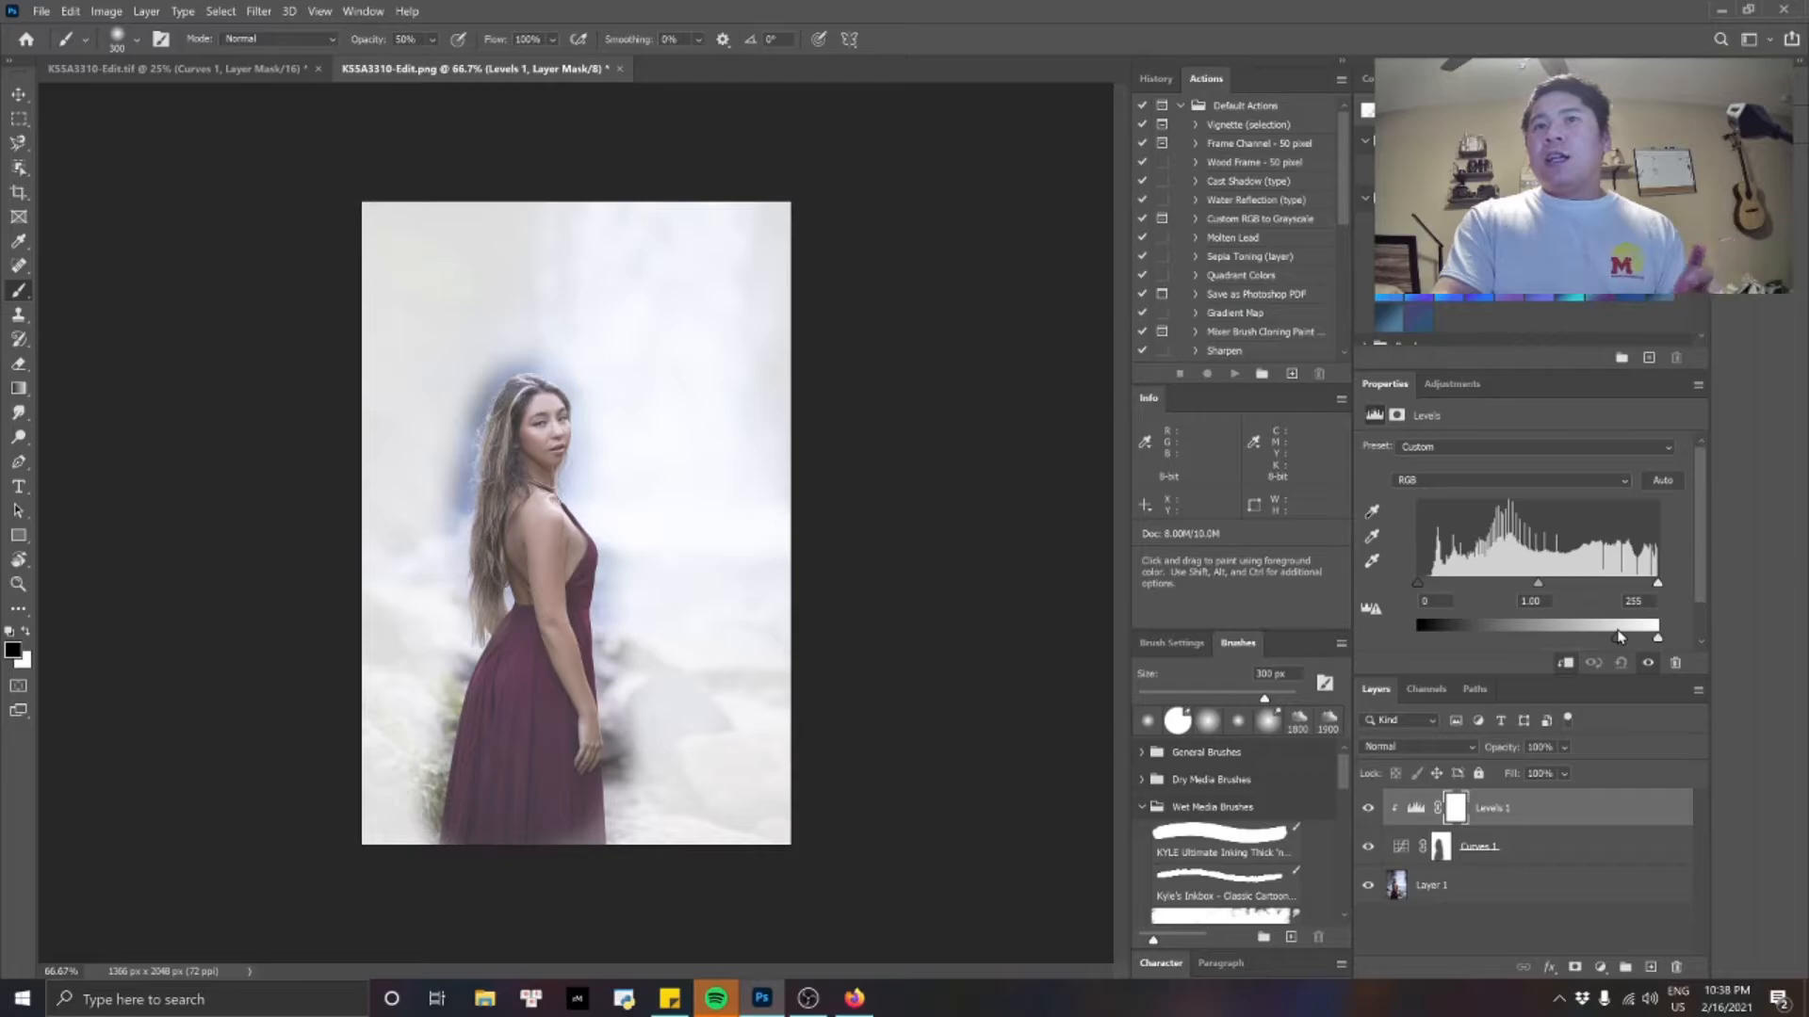
pyautogui.moveTo(1619, 637); pyautogui.dragTo(1381, 642)
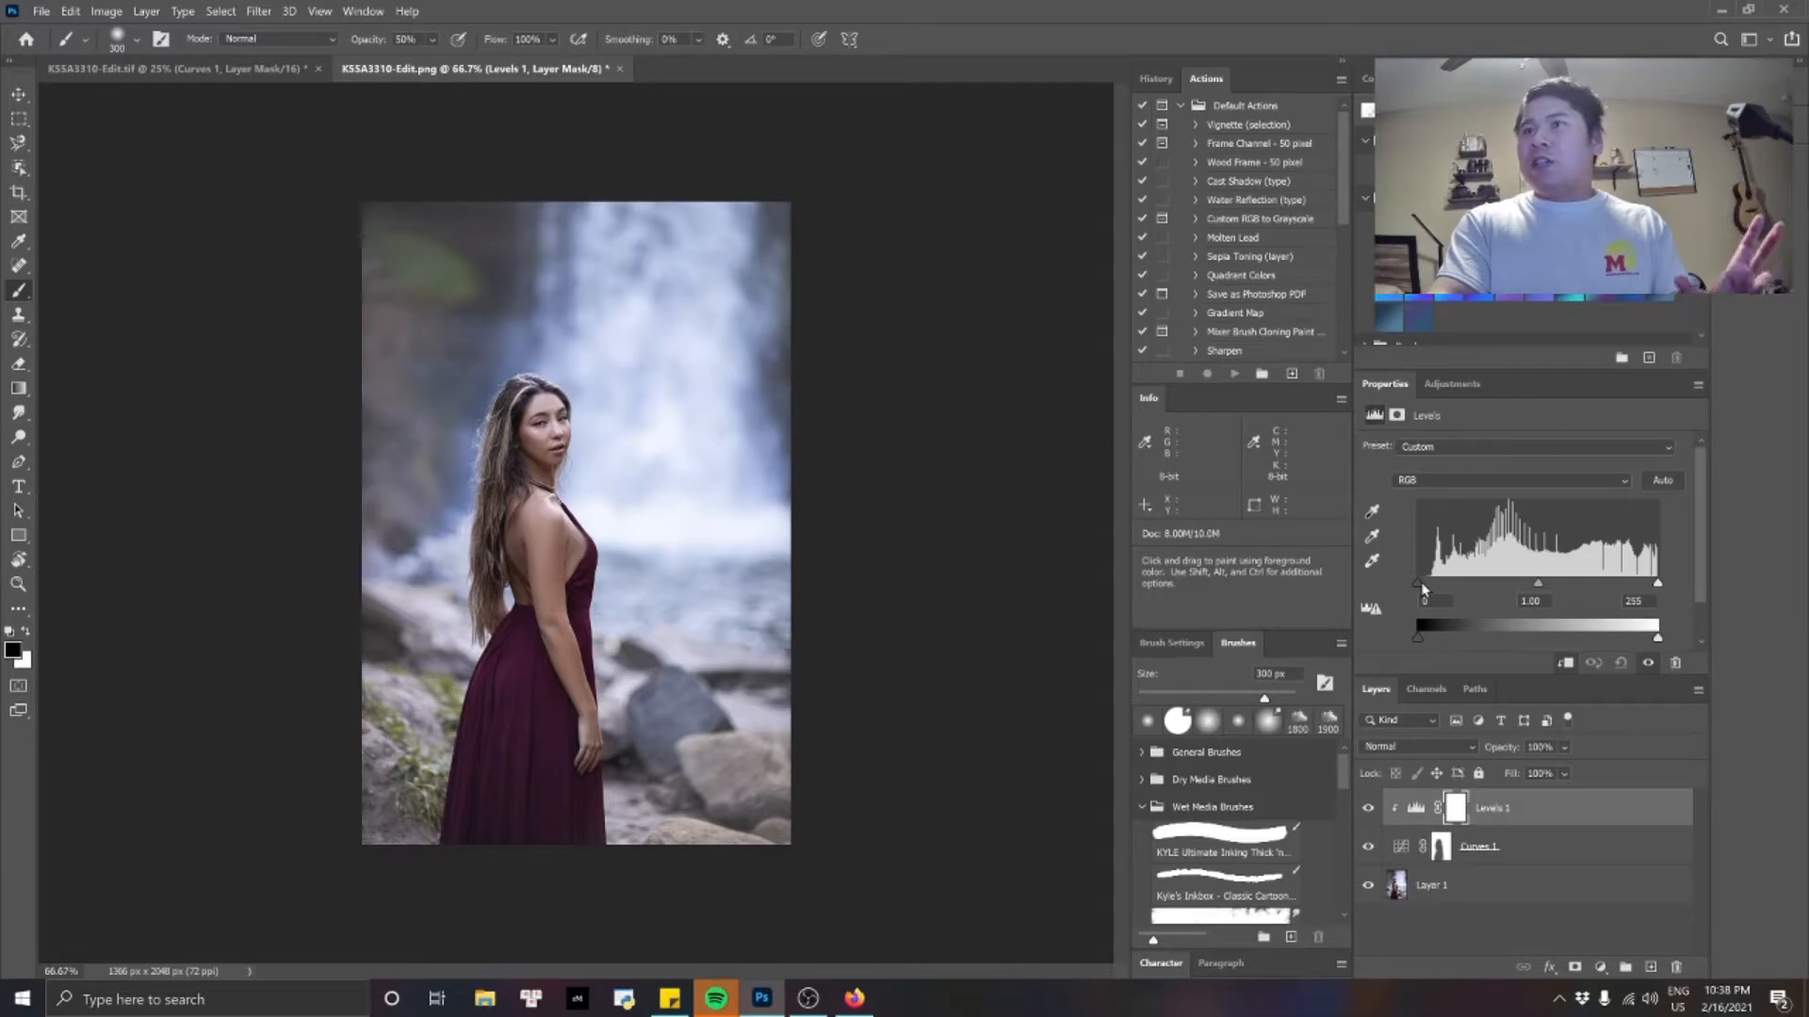
pyautogui.moveTo(1703, 540); pyautogui.dragTo(1701, 578)
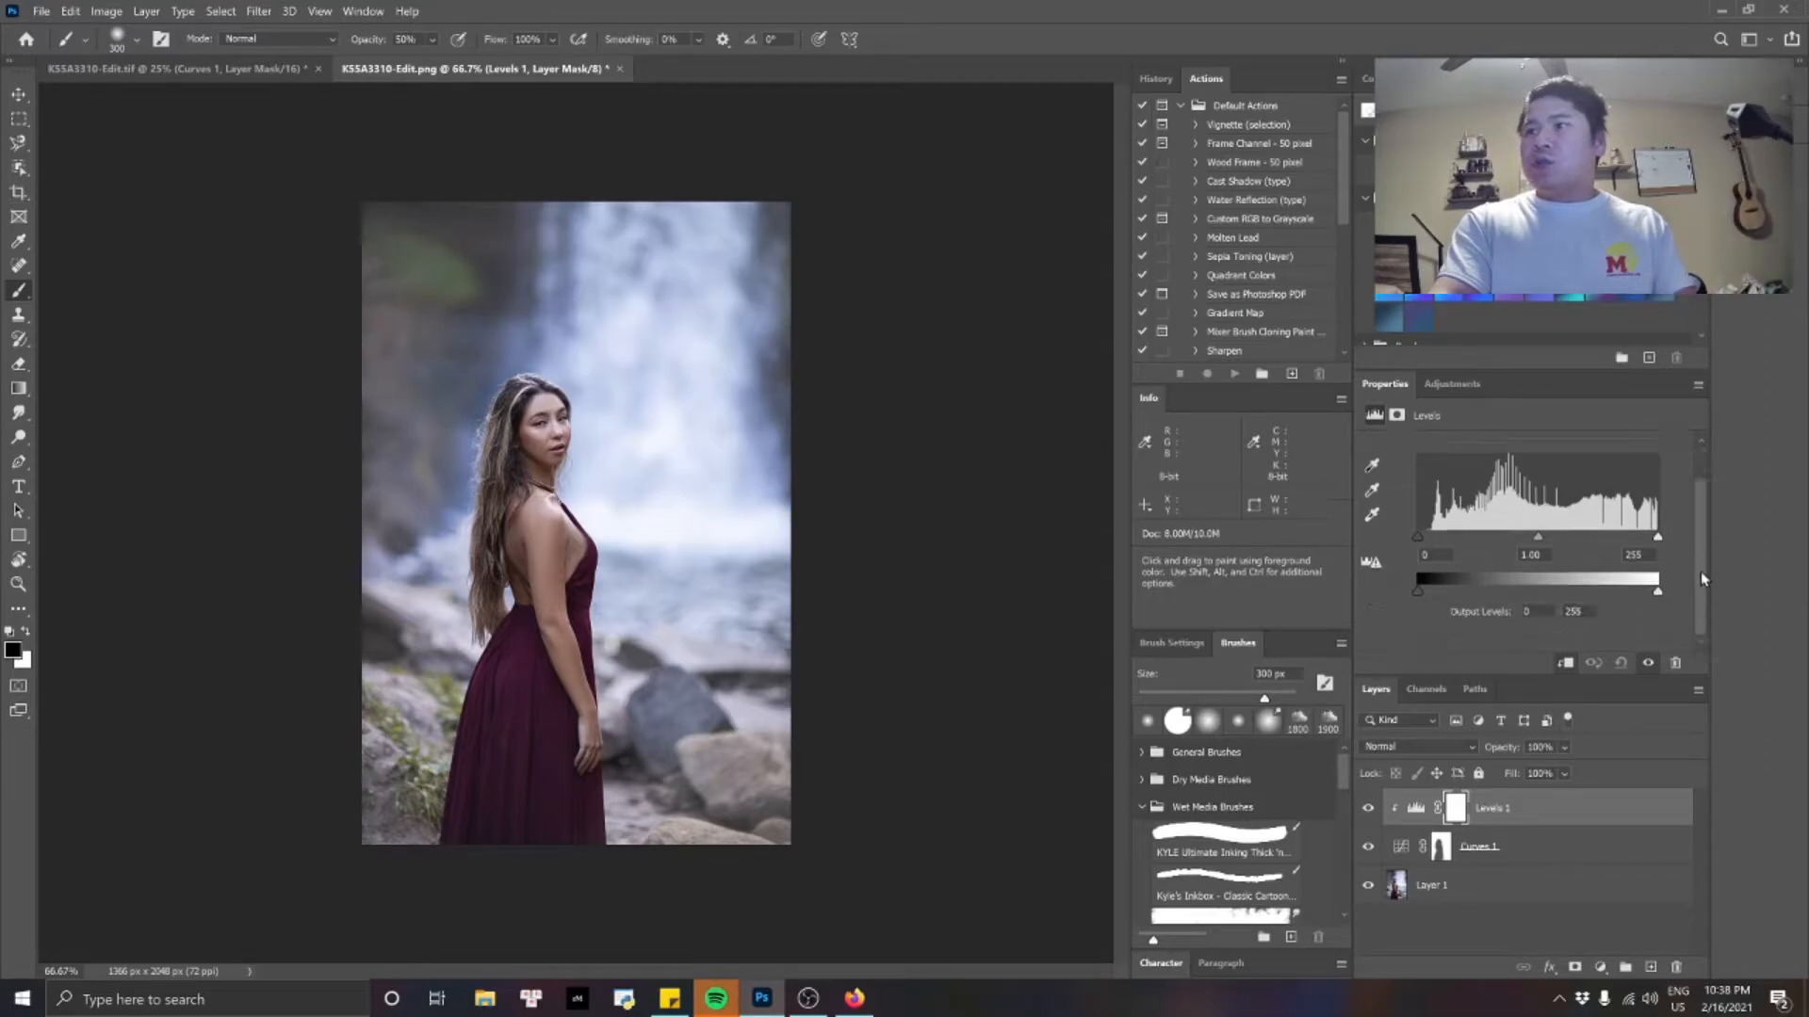
pyautogui.click(1434, 555)
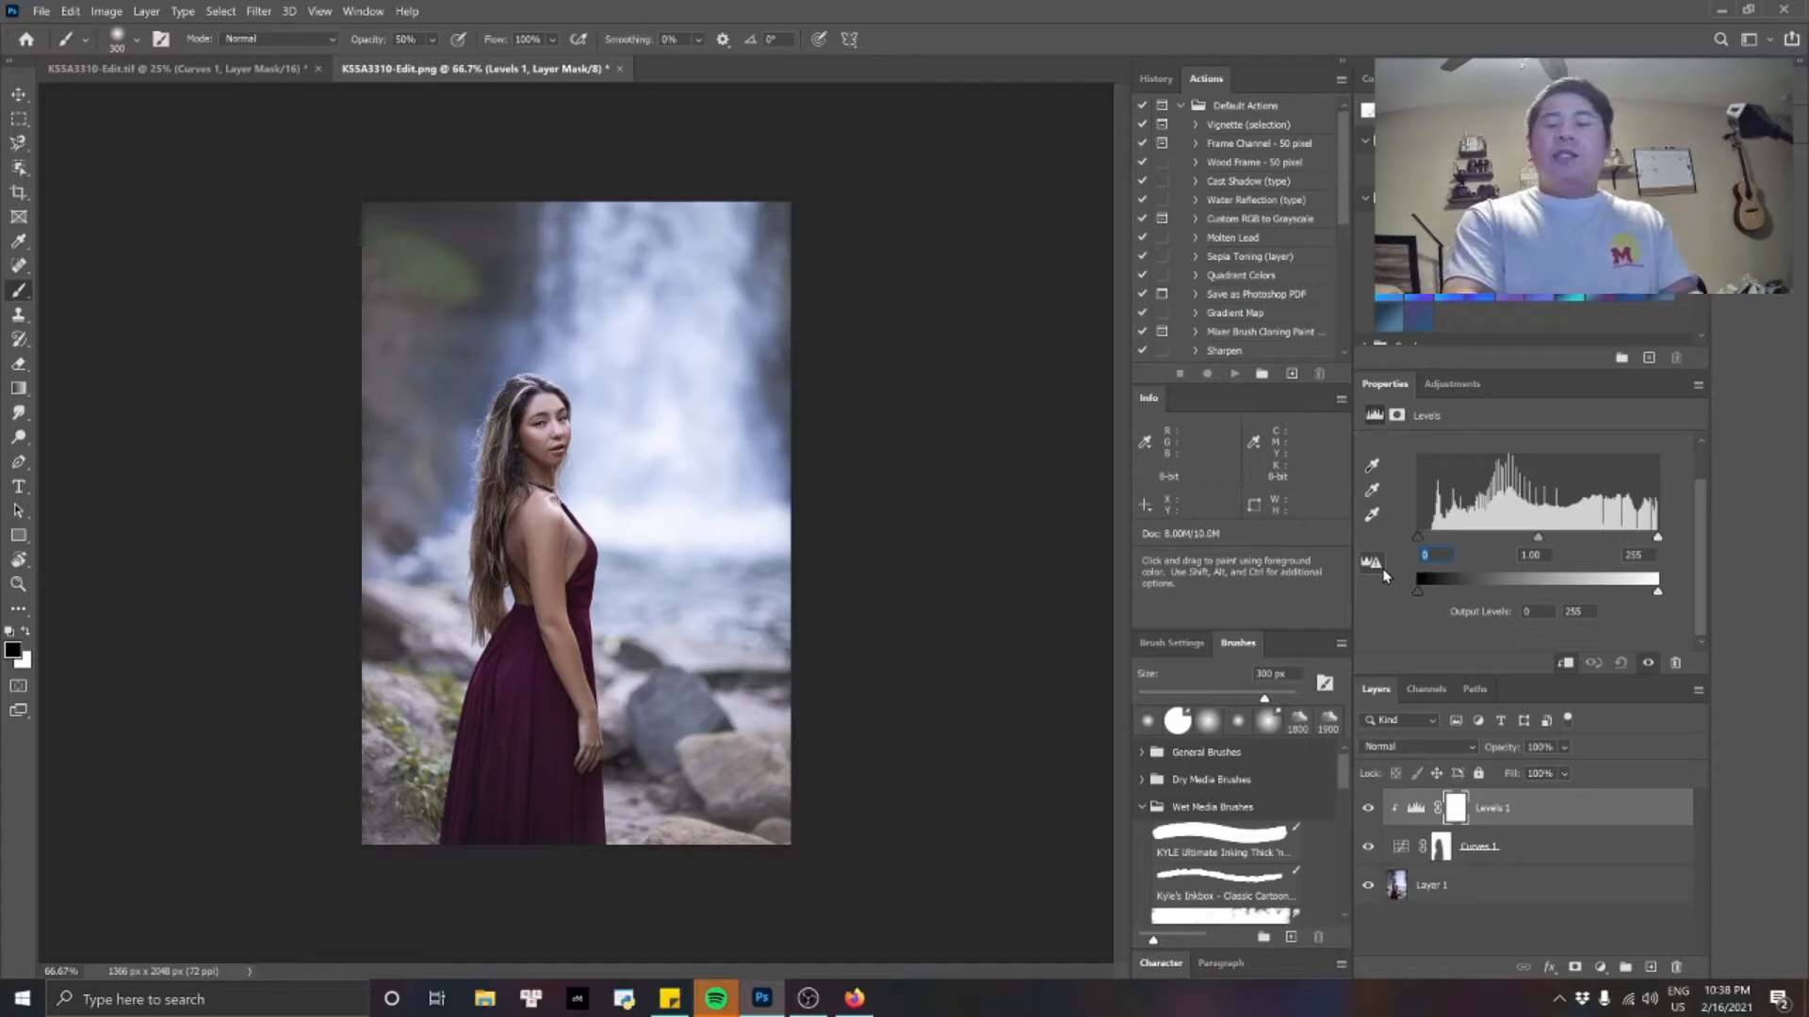
pyautogui.write('5')
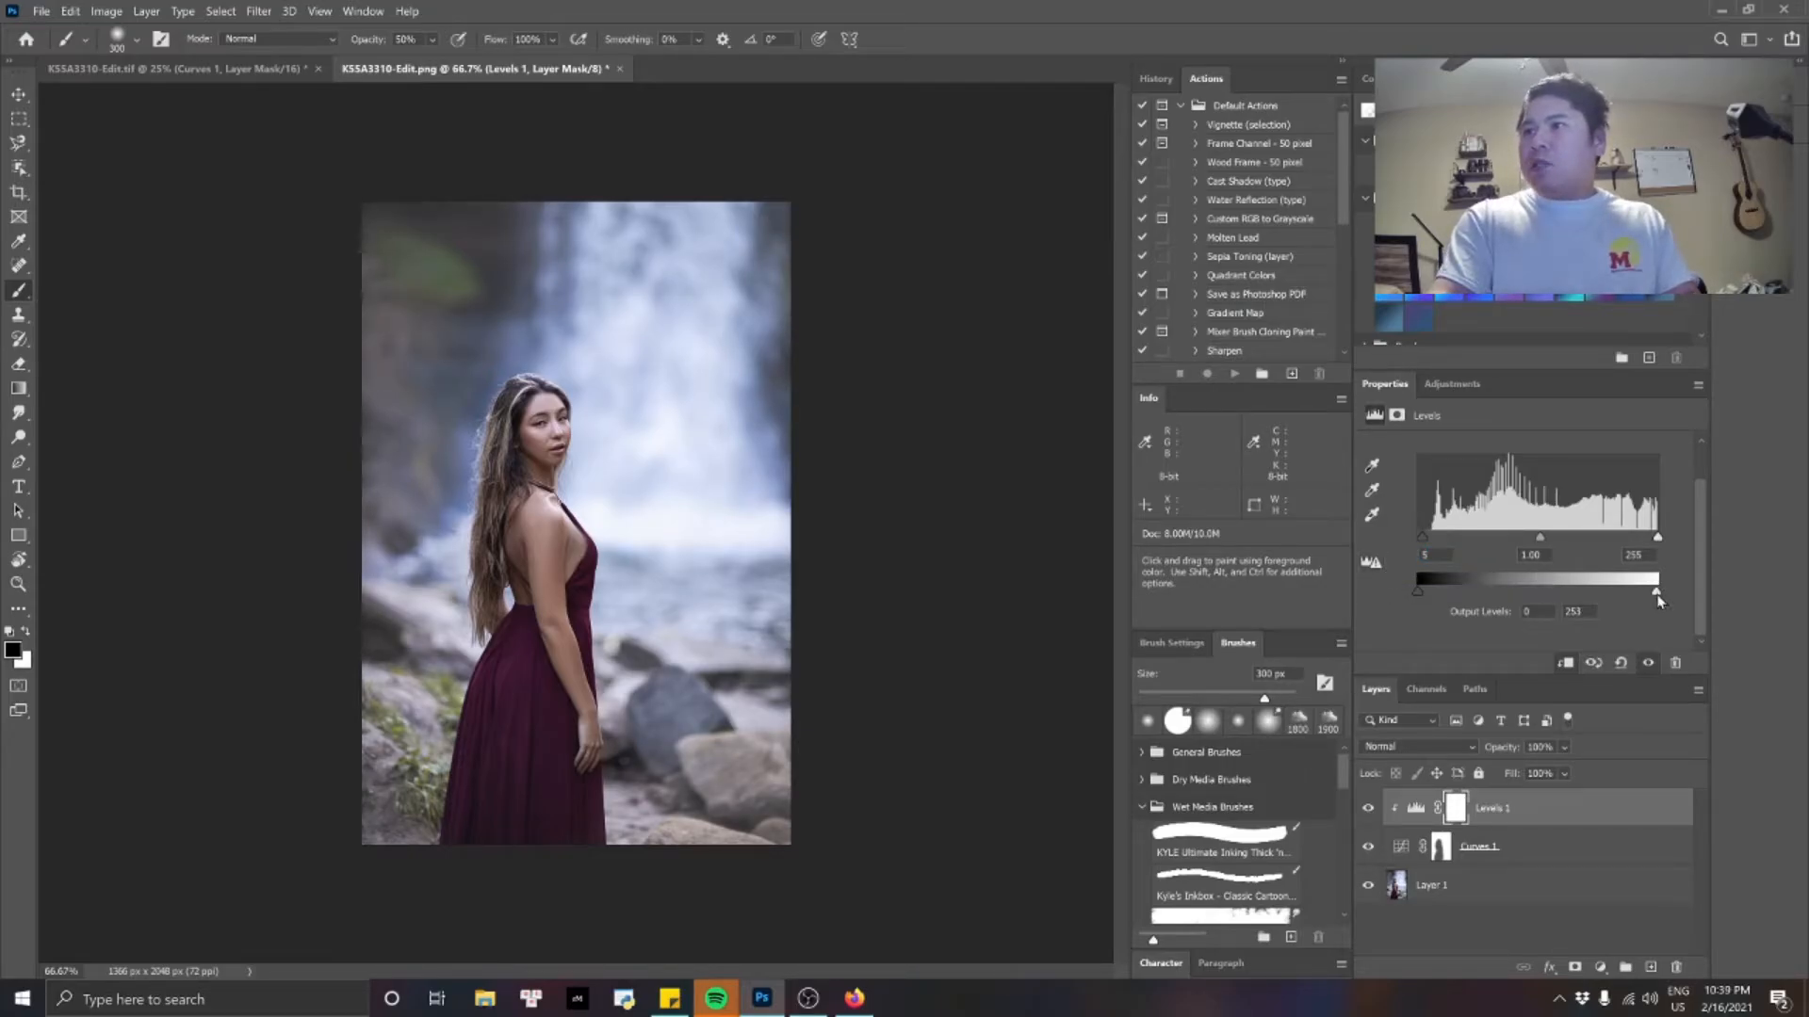
# Set the Levels 1 output white level to 245 and the midtone input level to 0.95.
pyautogui.moveTo(1659, 600); pyautogui.dragTo(1655, 601)
pyautogui.click(1590, 614)
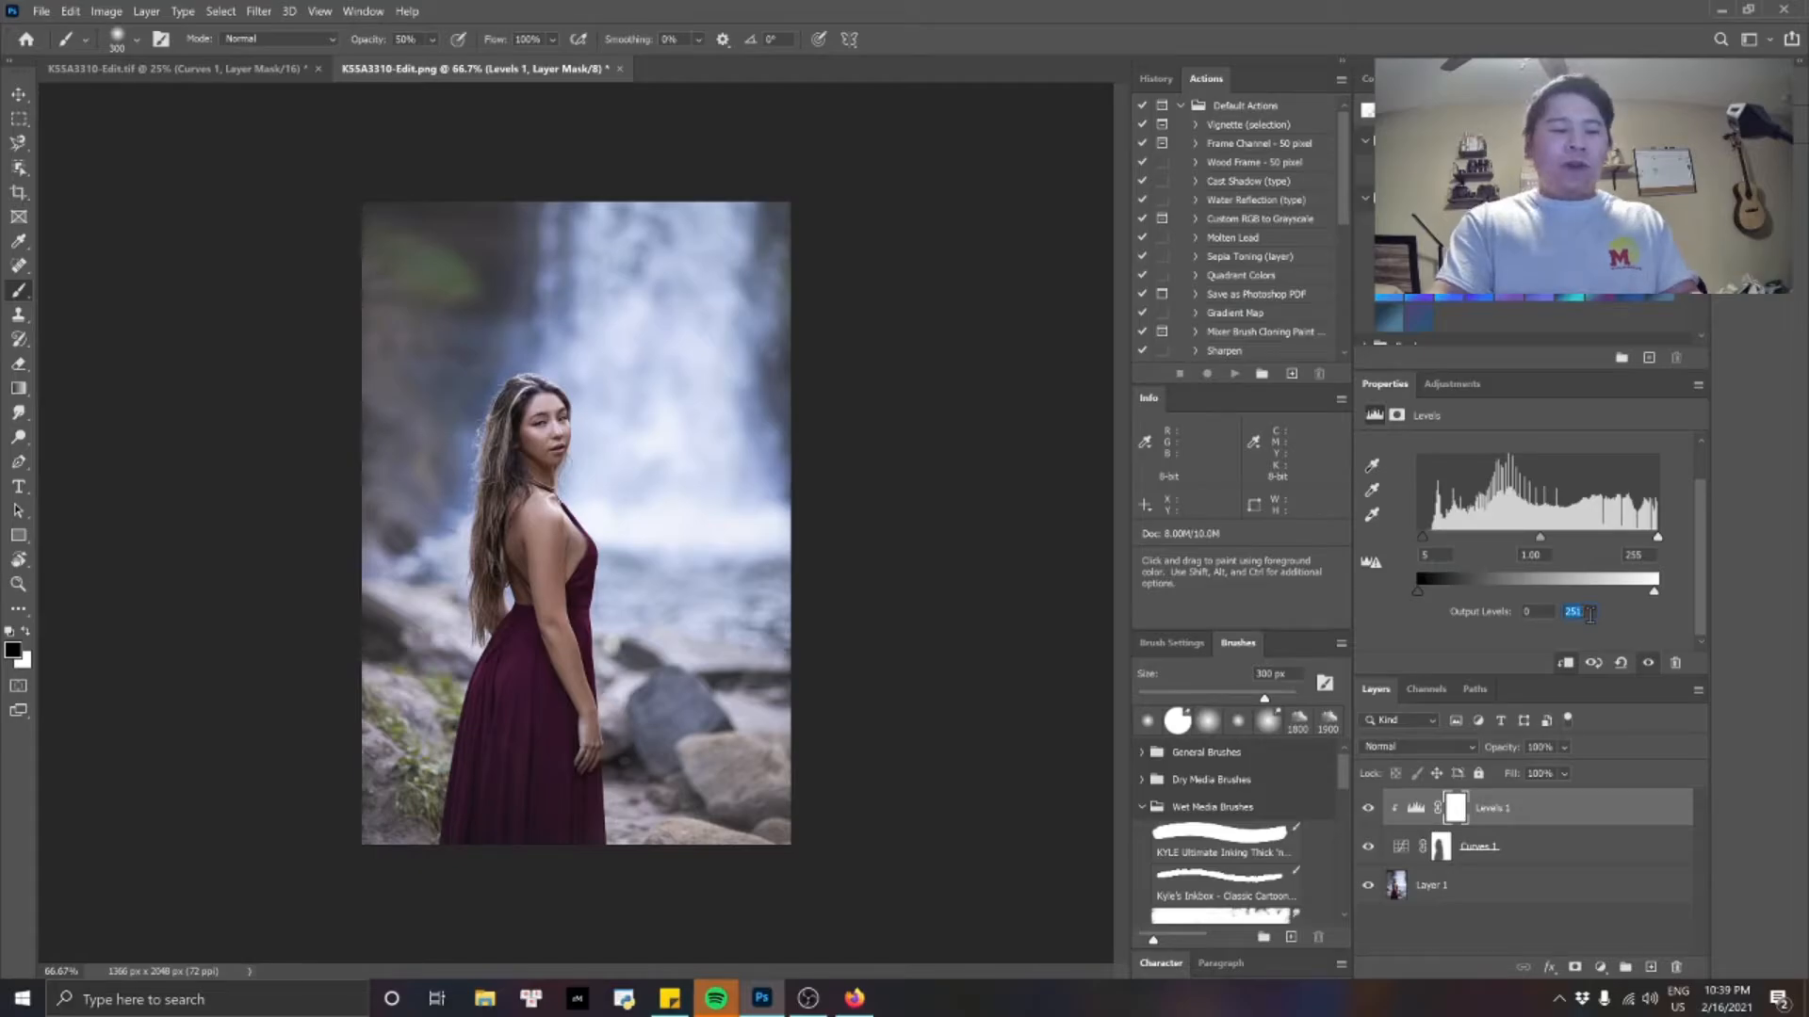
pyautogui.write('245')
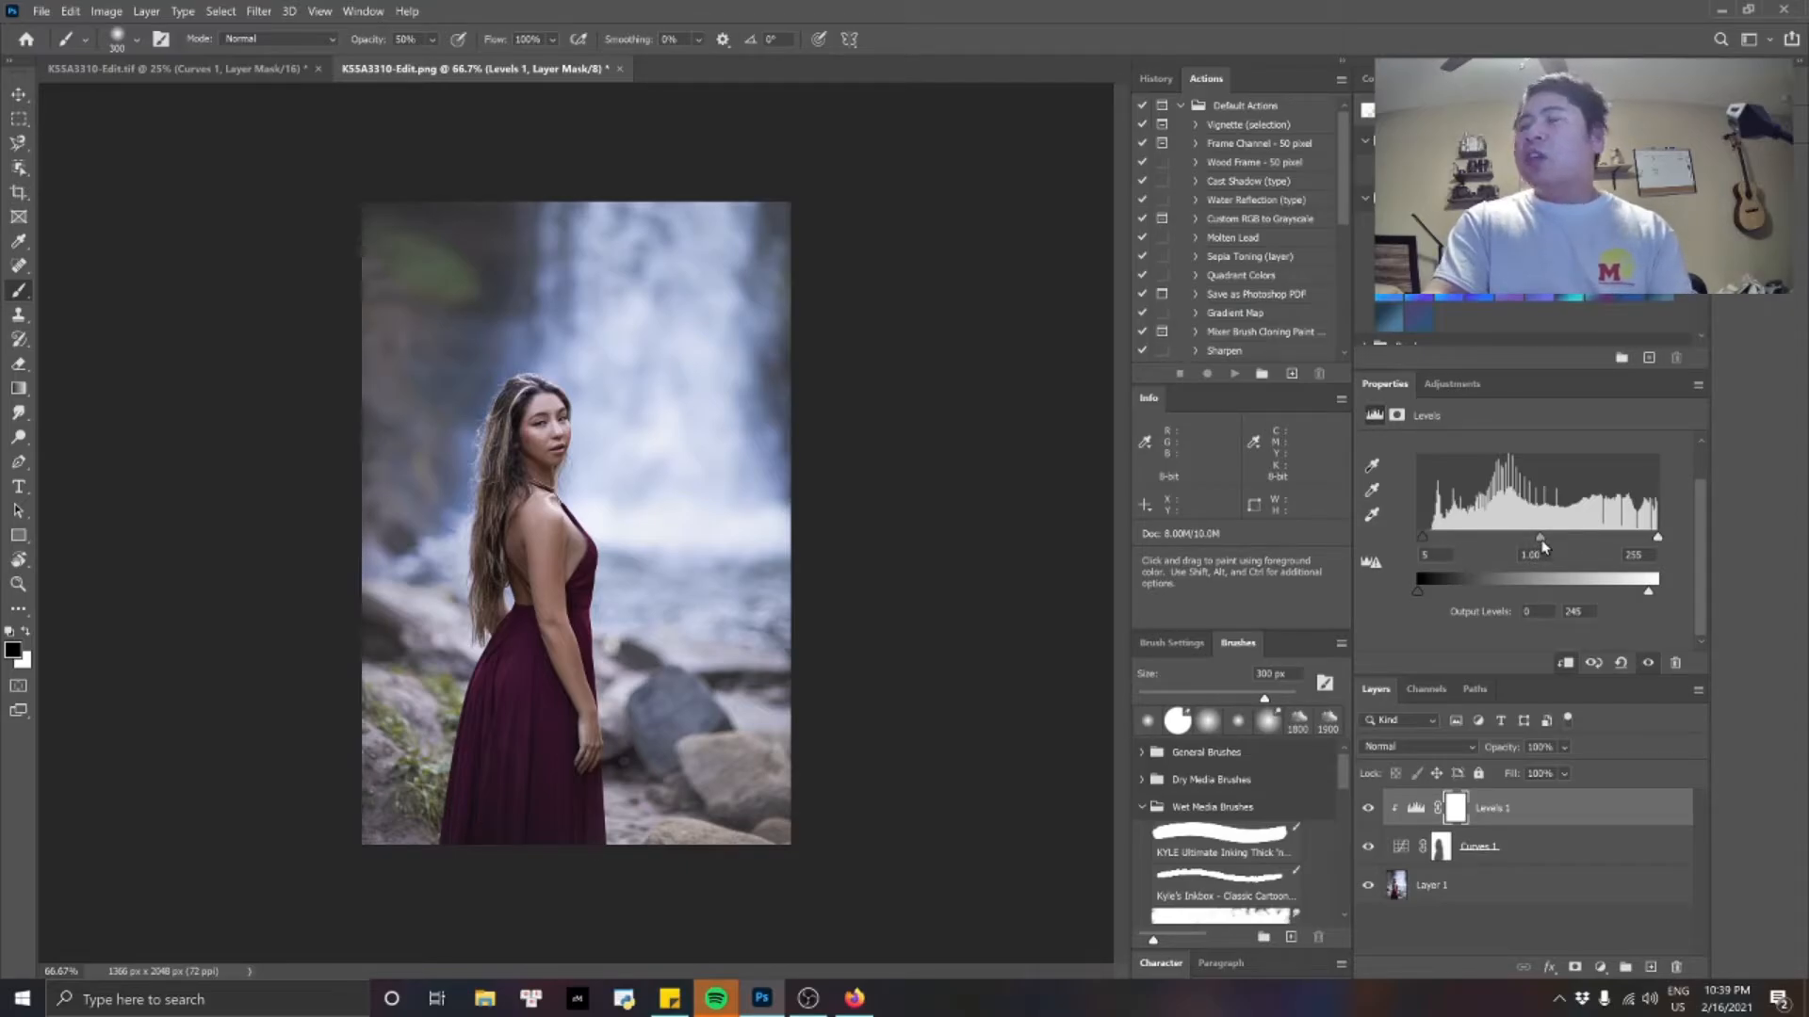
pyautogui.moveTo(1545, 546); pyautogui.dragTo(1548, 546)
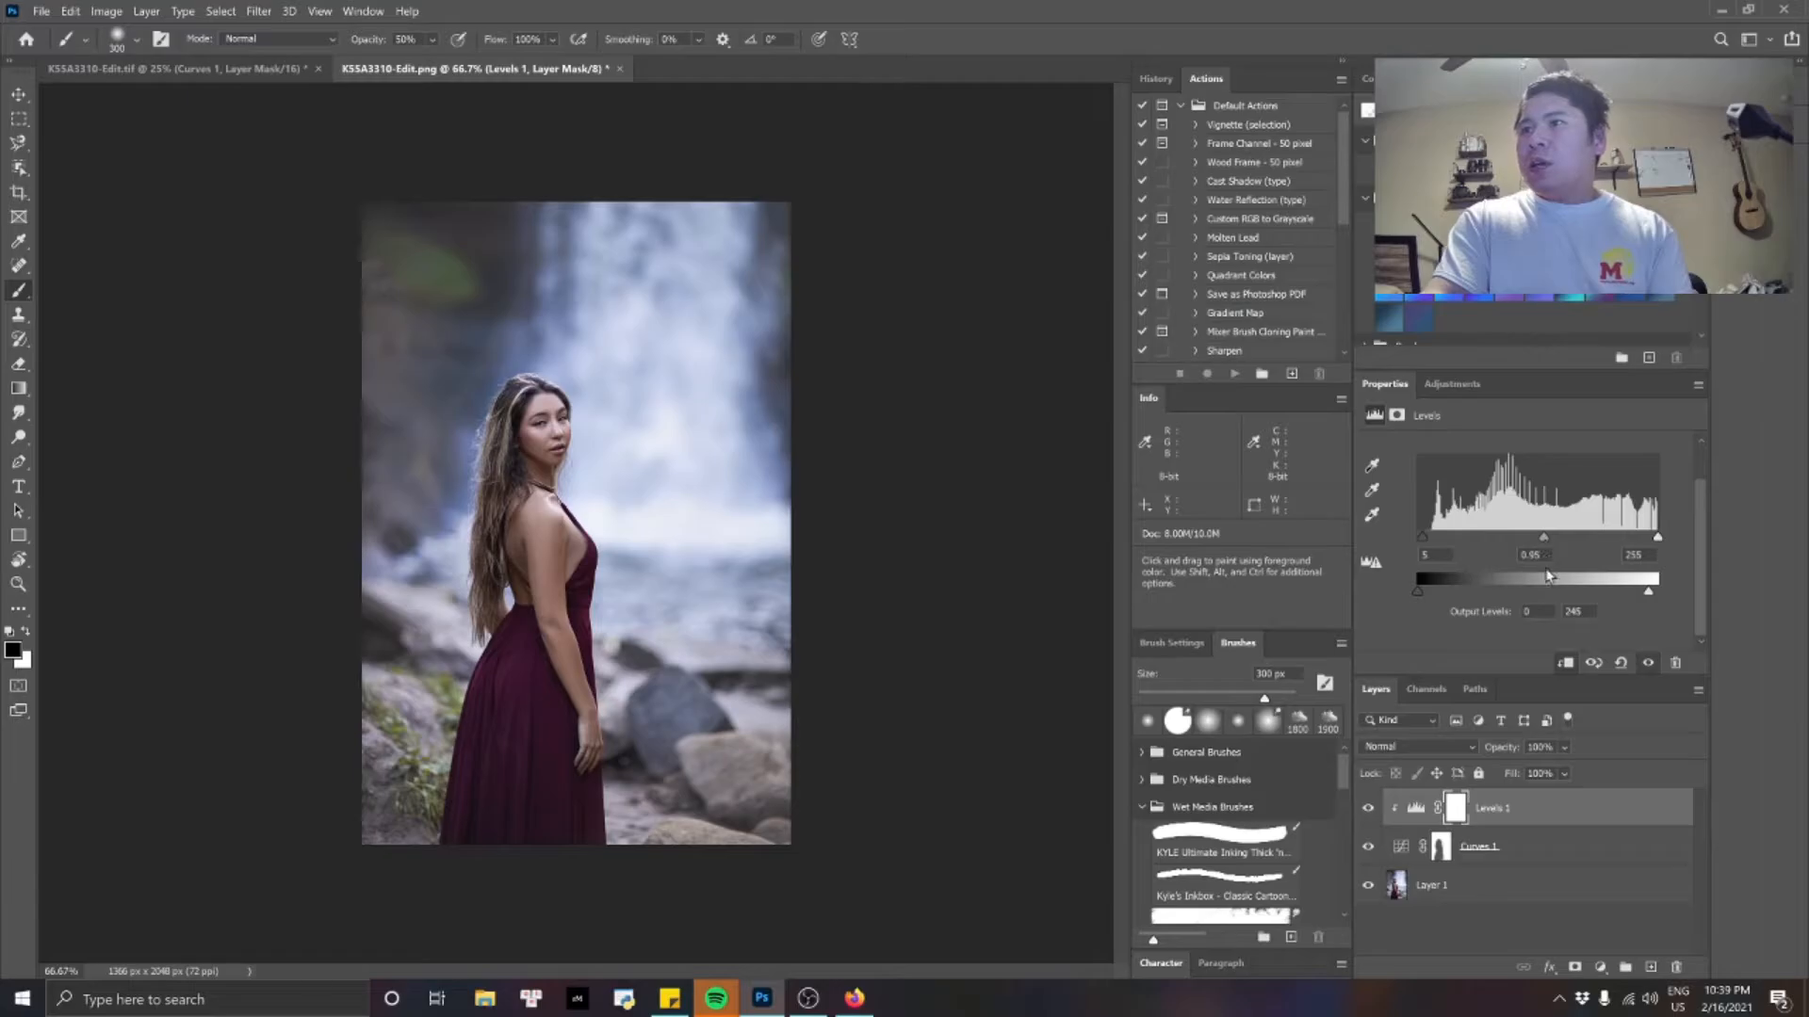
pyautogui.click(1543, 557)
pyautogui.press('Return')
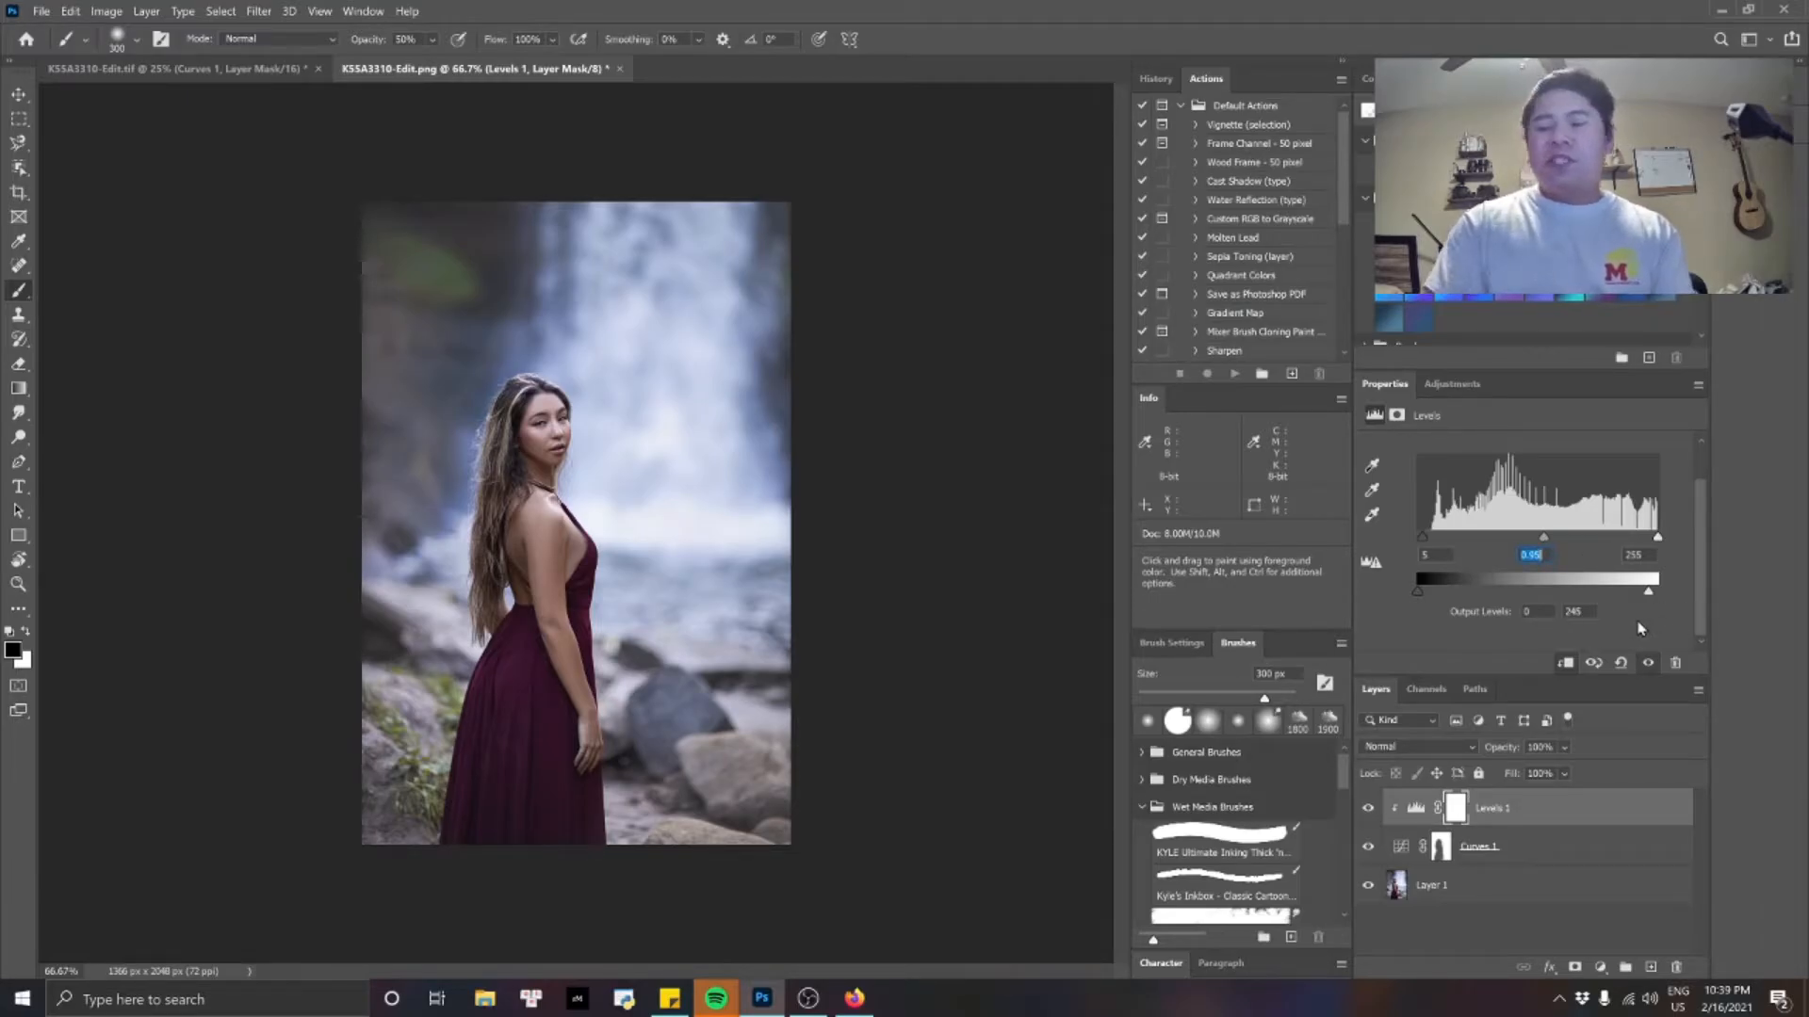
pyautogui.press('Return')
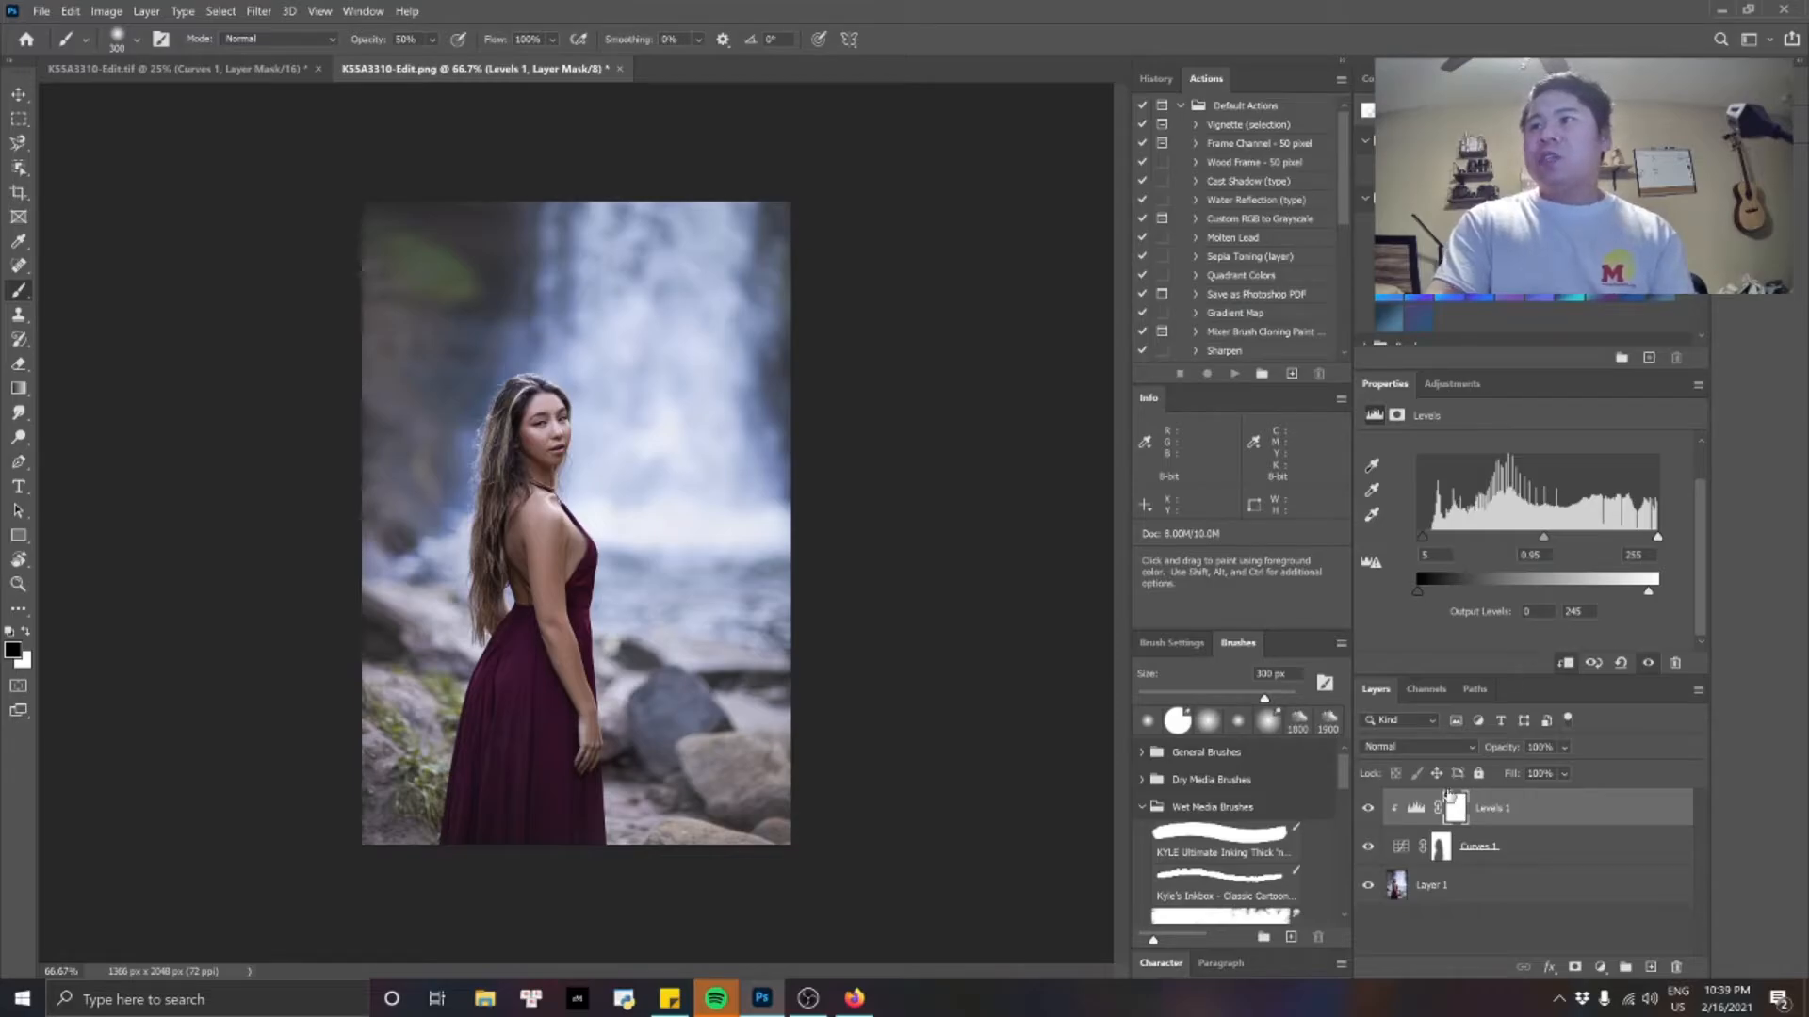
# Toggle the visibility of the Levels 1 layer and the Curves 1 layer to compare their effect on the background.
pyautogui.click(1367, 812)
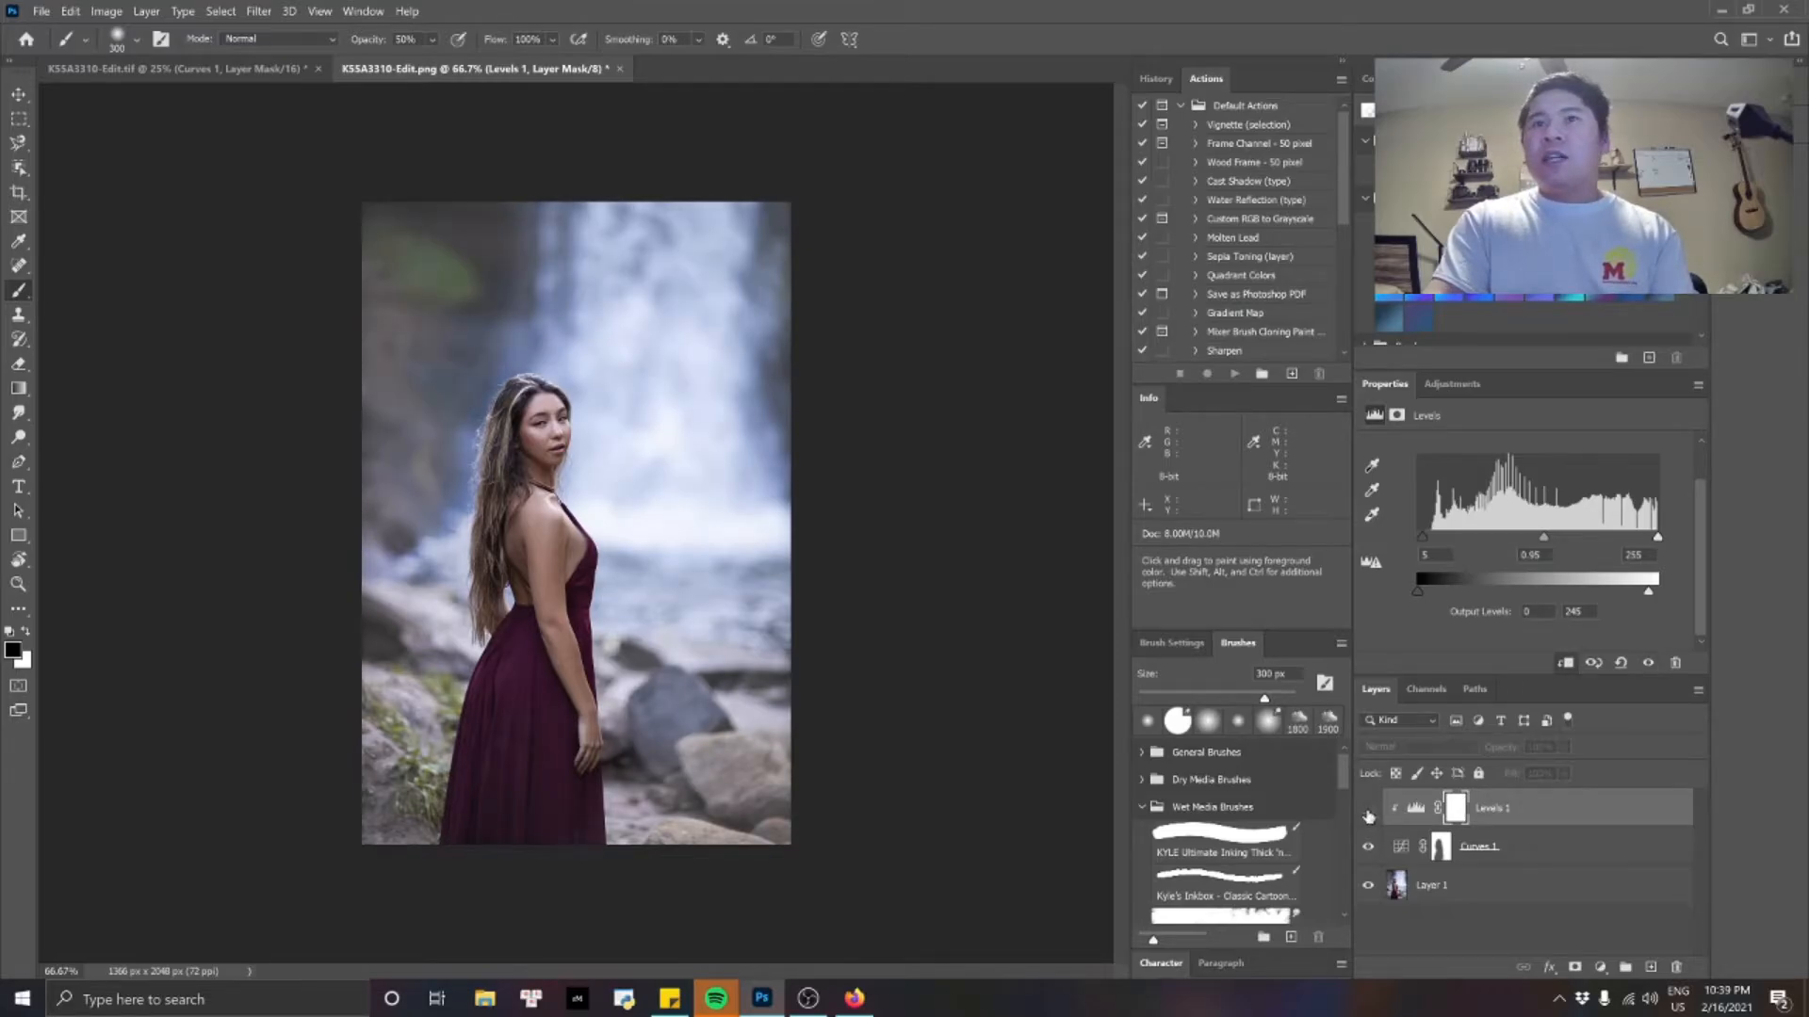
pyautogui.click(1368, 812)
pyautogui.click(1368, 812)
pyautogui.click(1368, 812)
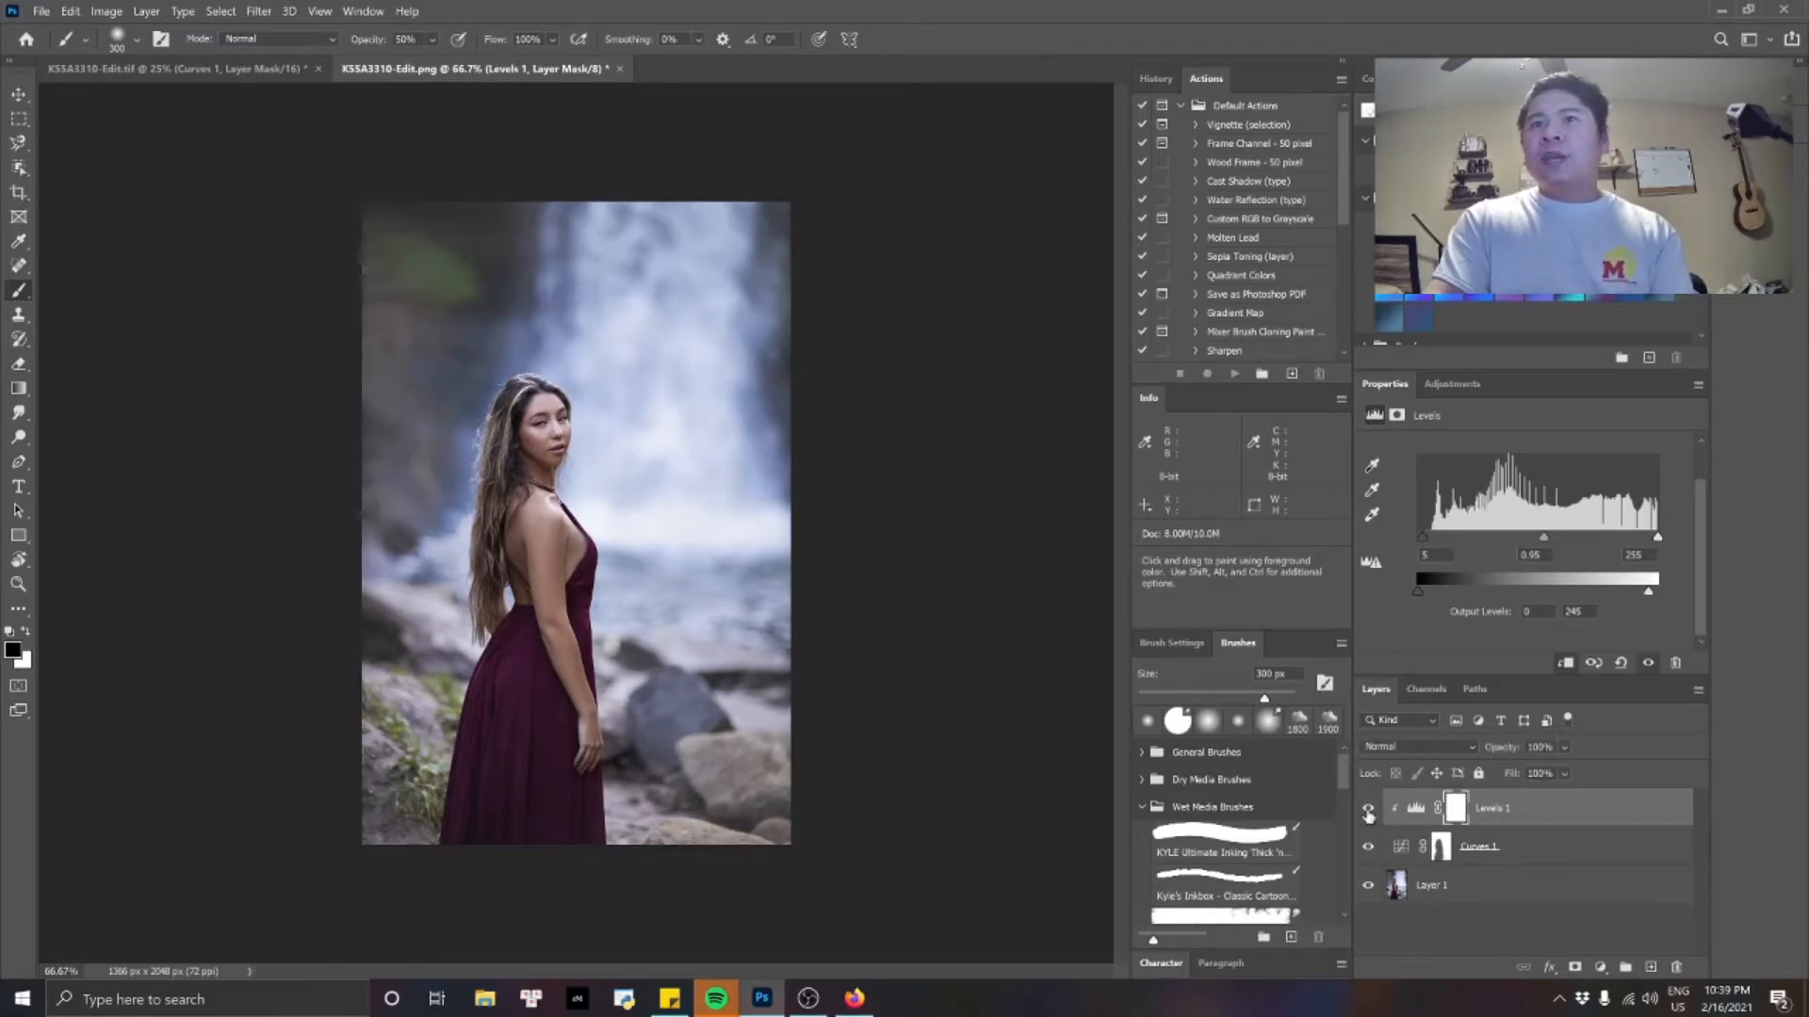
pyautogui.click(1367, 812)
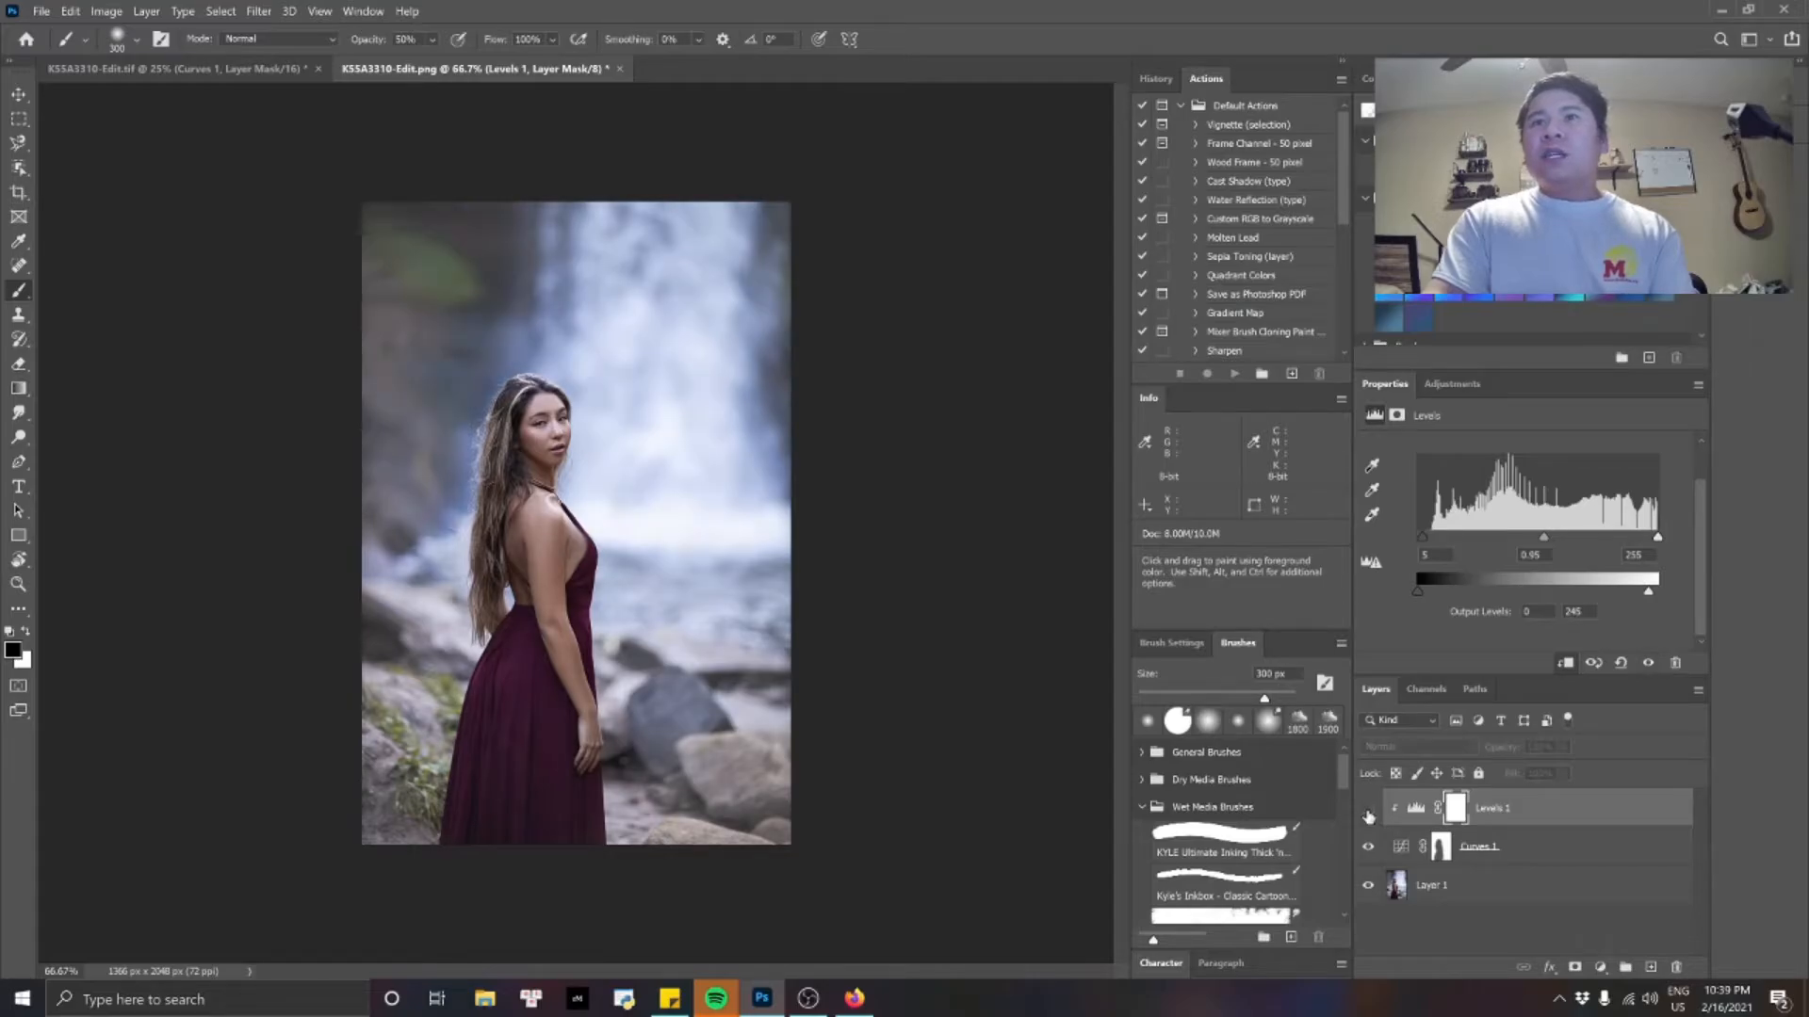
pyautogui.click(1368, 813)
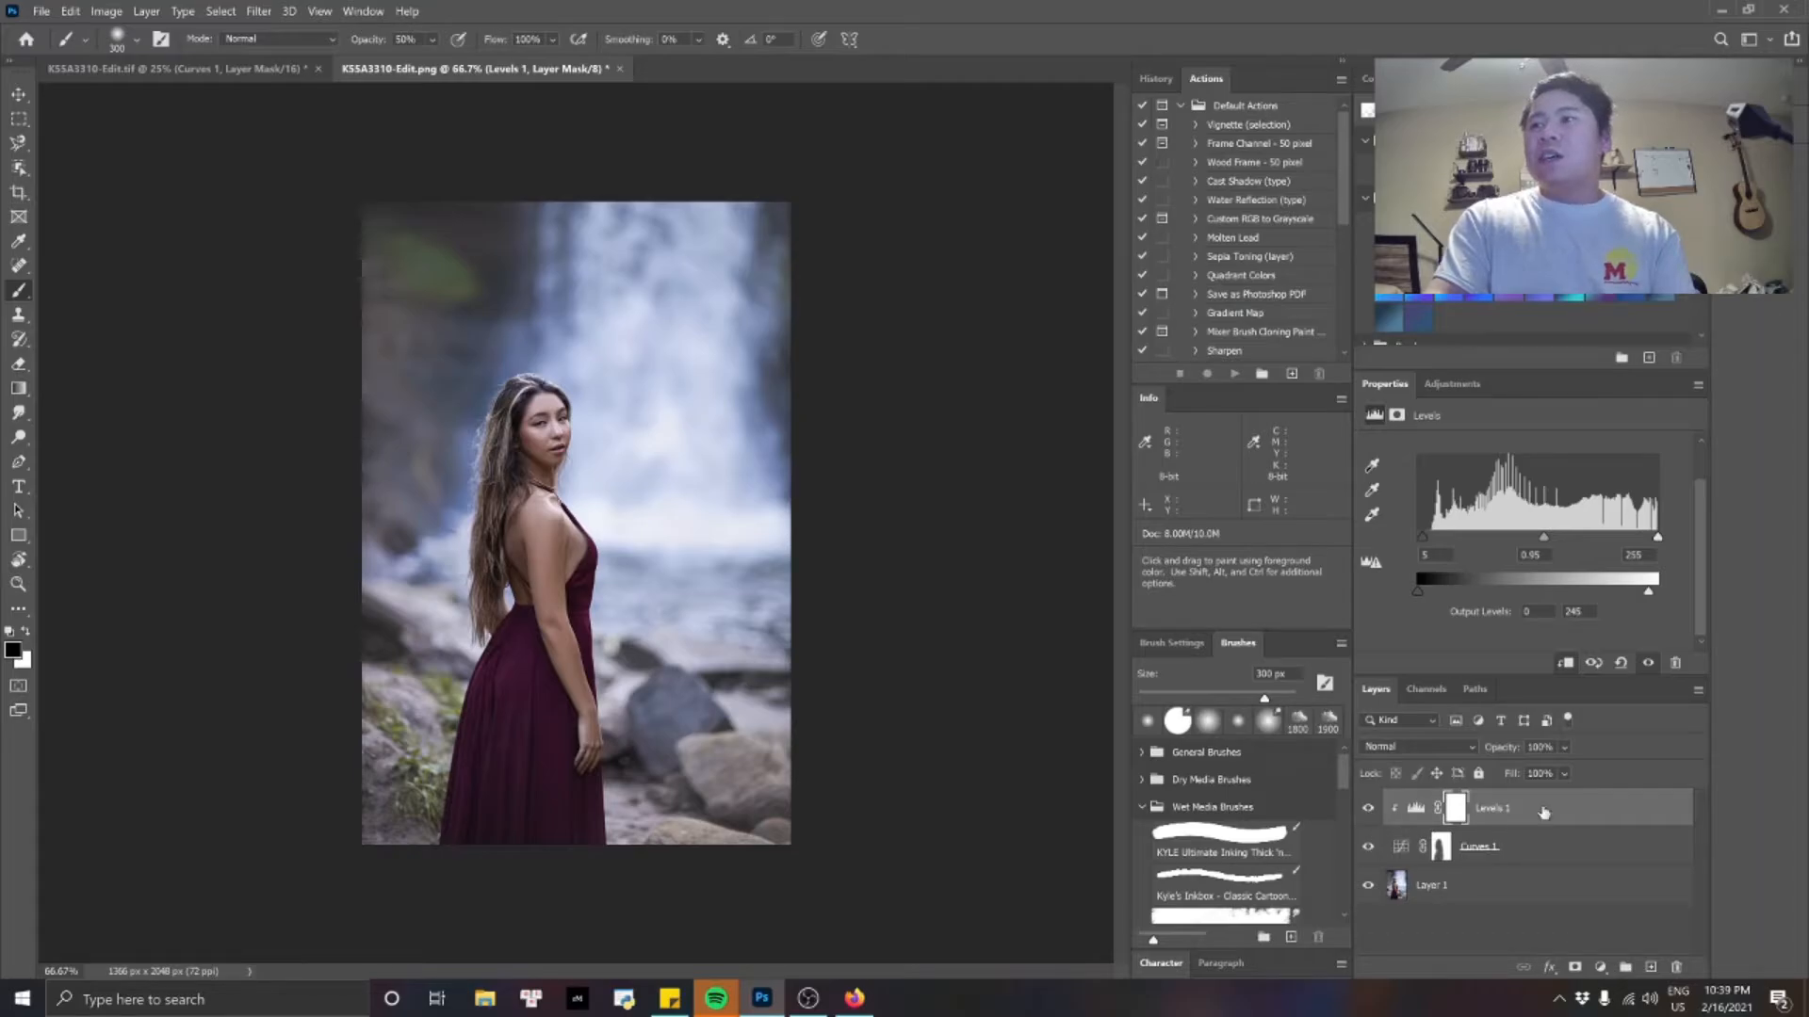
pyautogui.click(1370, 849)
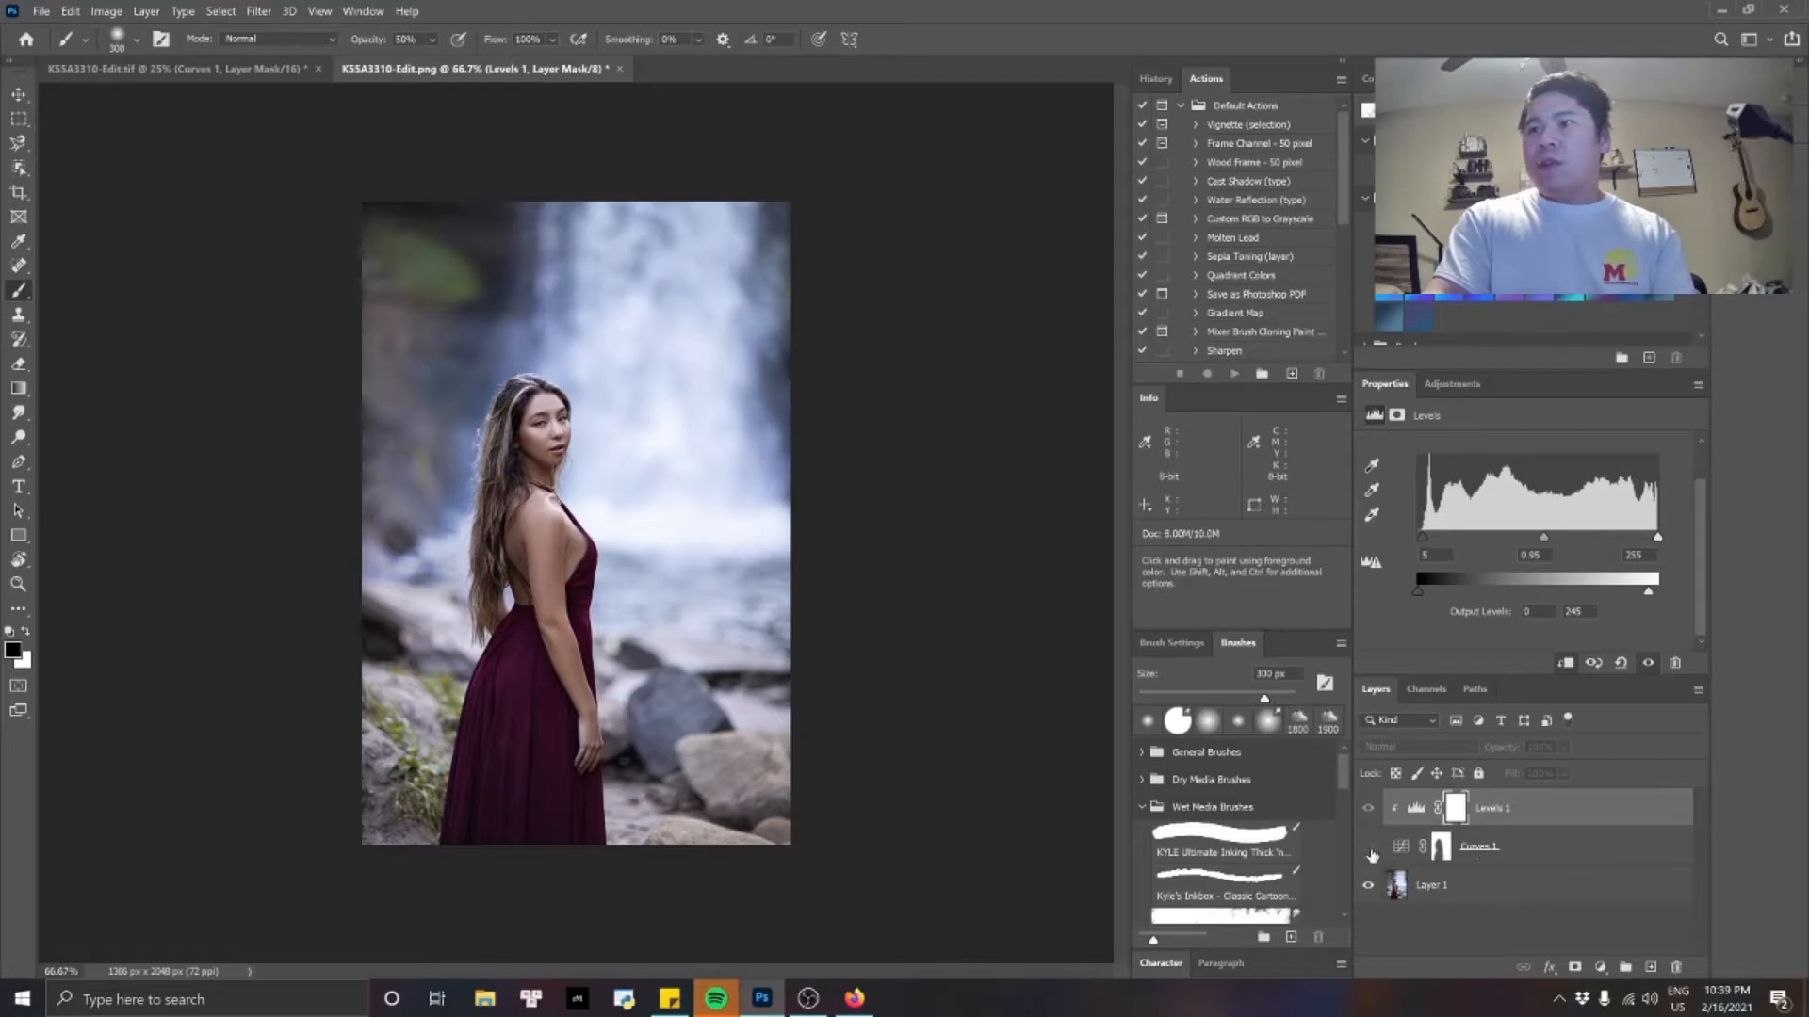
pyautogui.click(1368, 847)
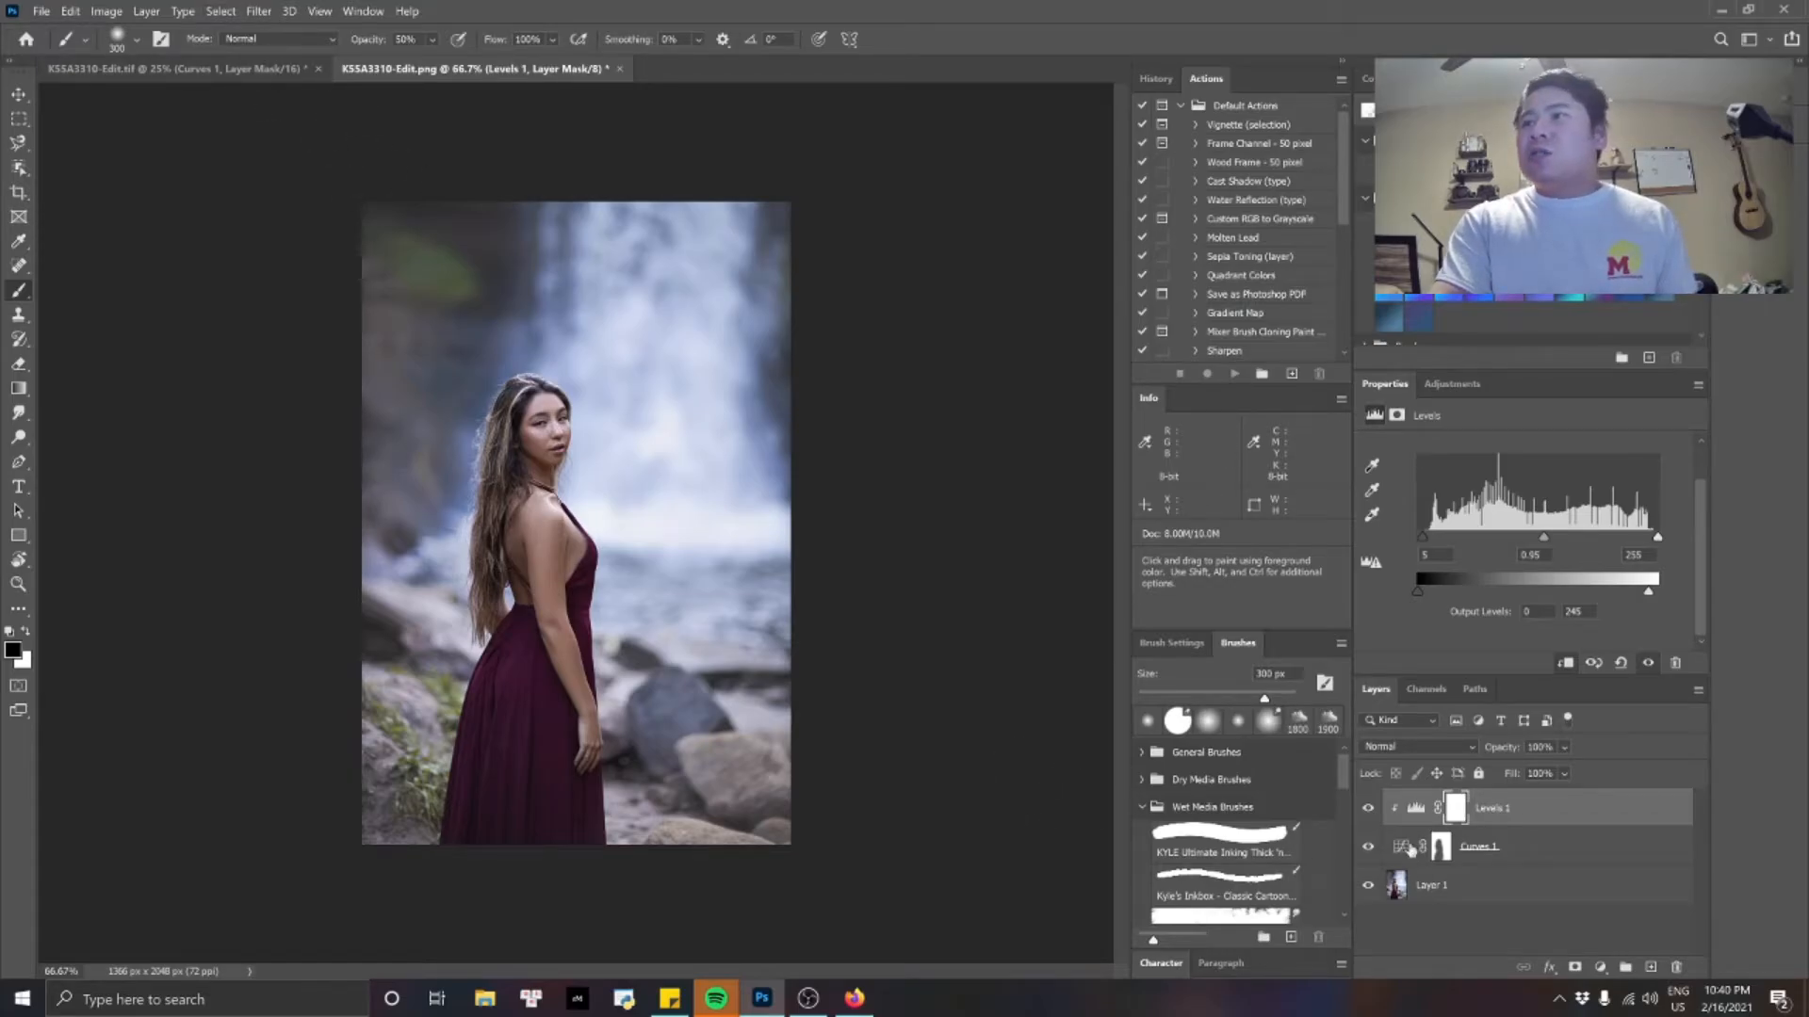
# Select the woman with Select Subject and invert the selection to cover the background.
pyautogui.click(219, 11)
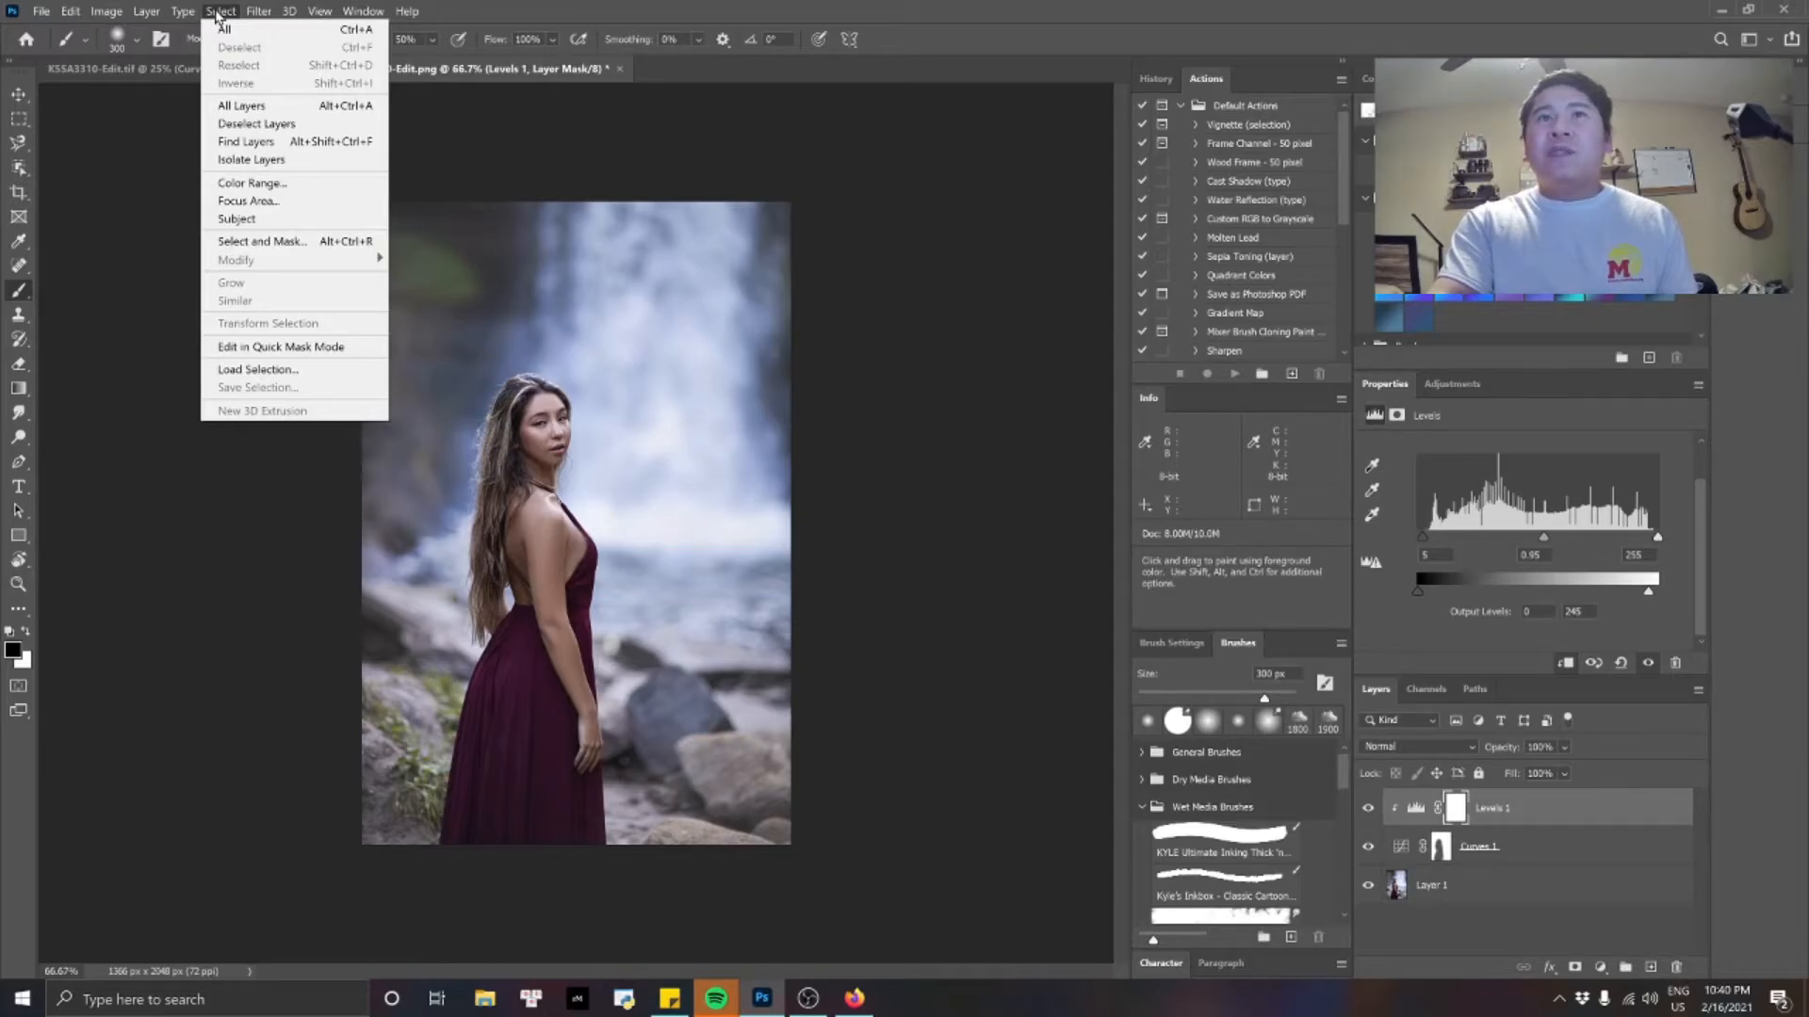
pyautogui.click(272, 222)
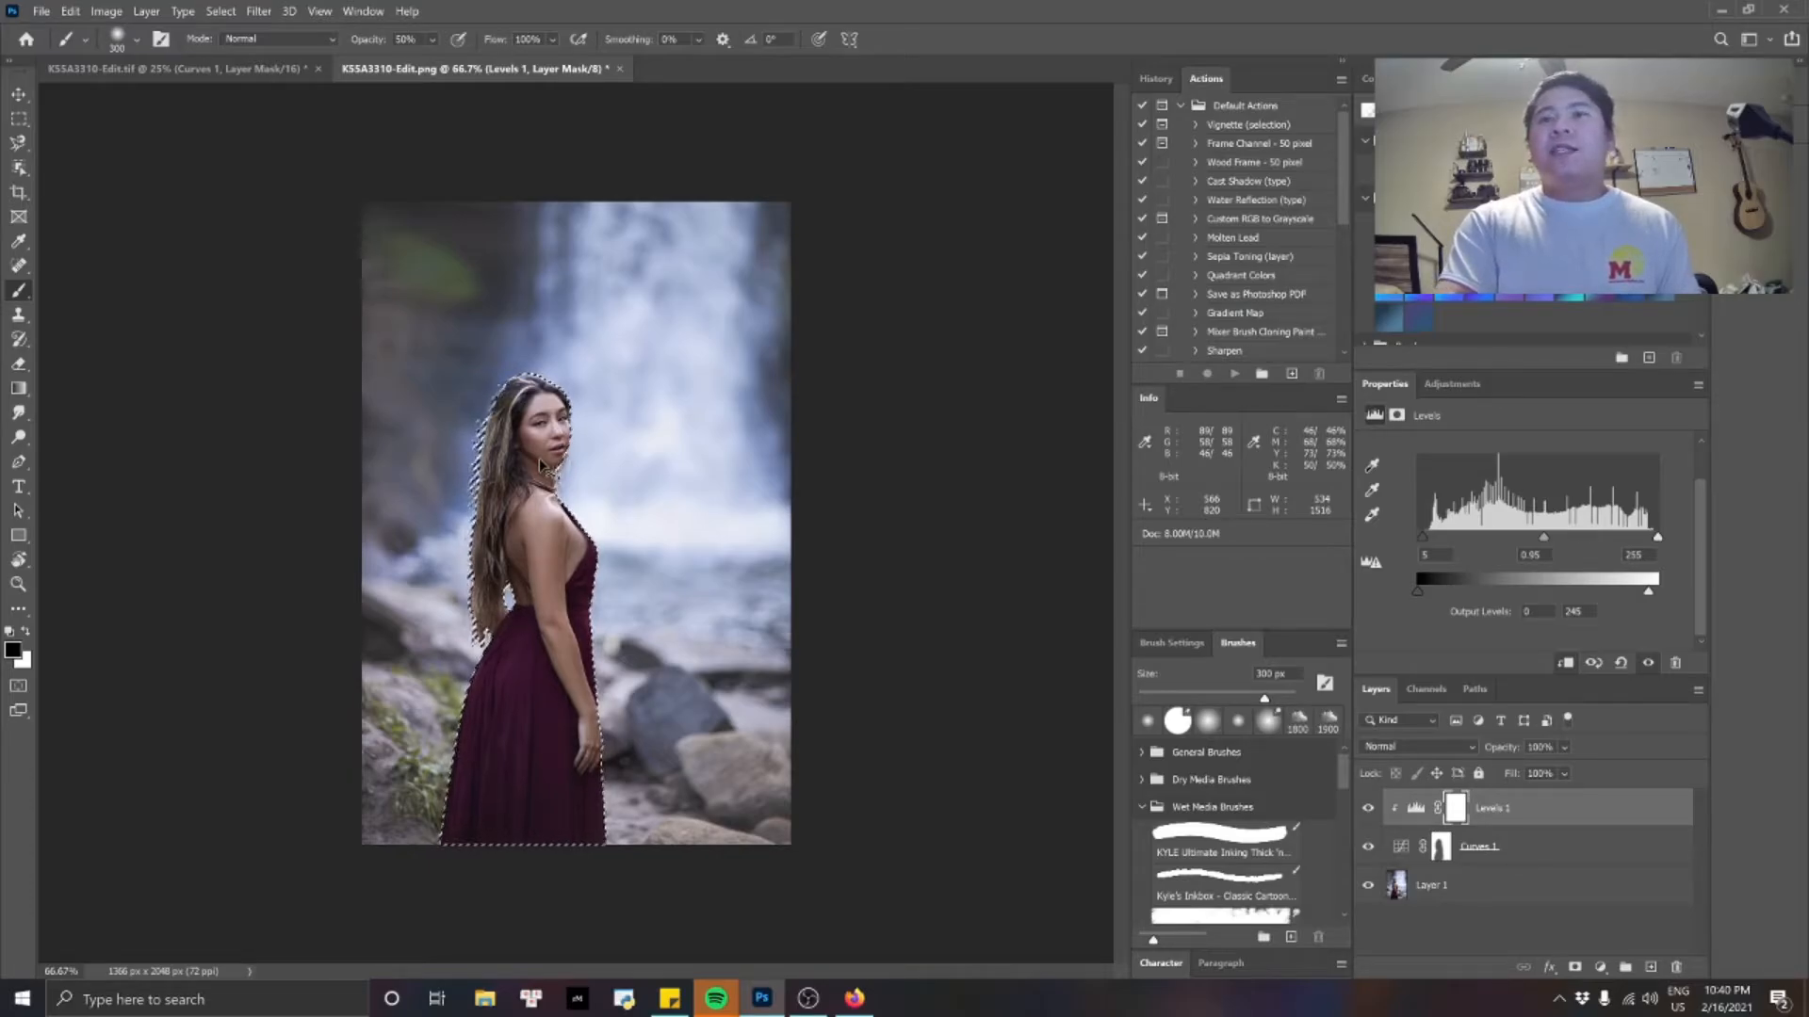
pyautogui.hotkey('ctrl', 'shift', 'i')
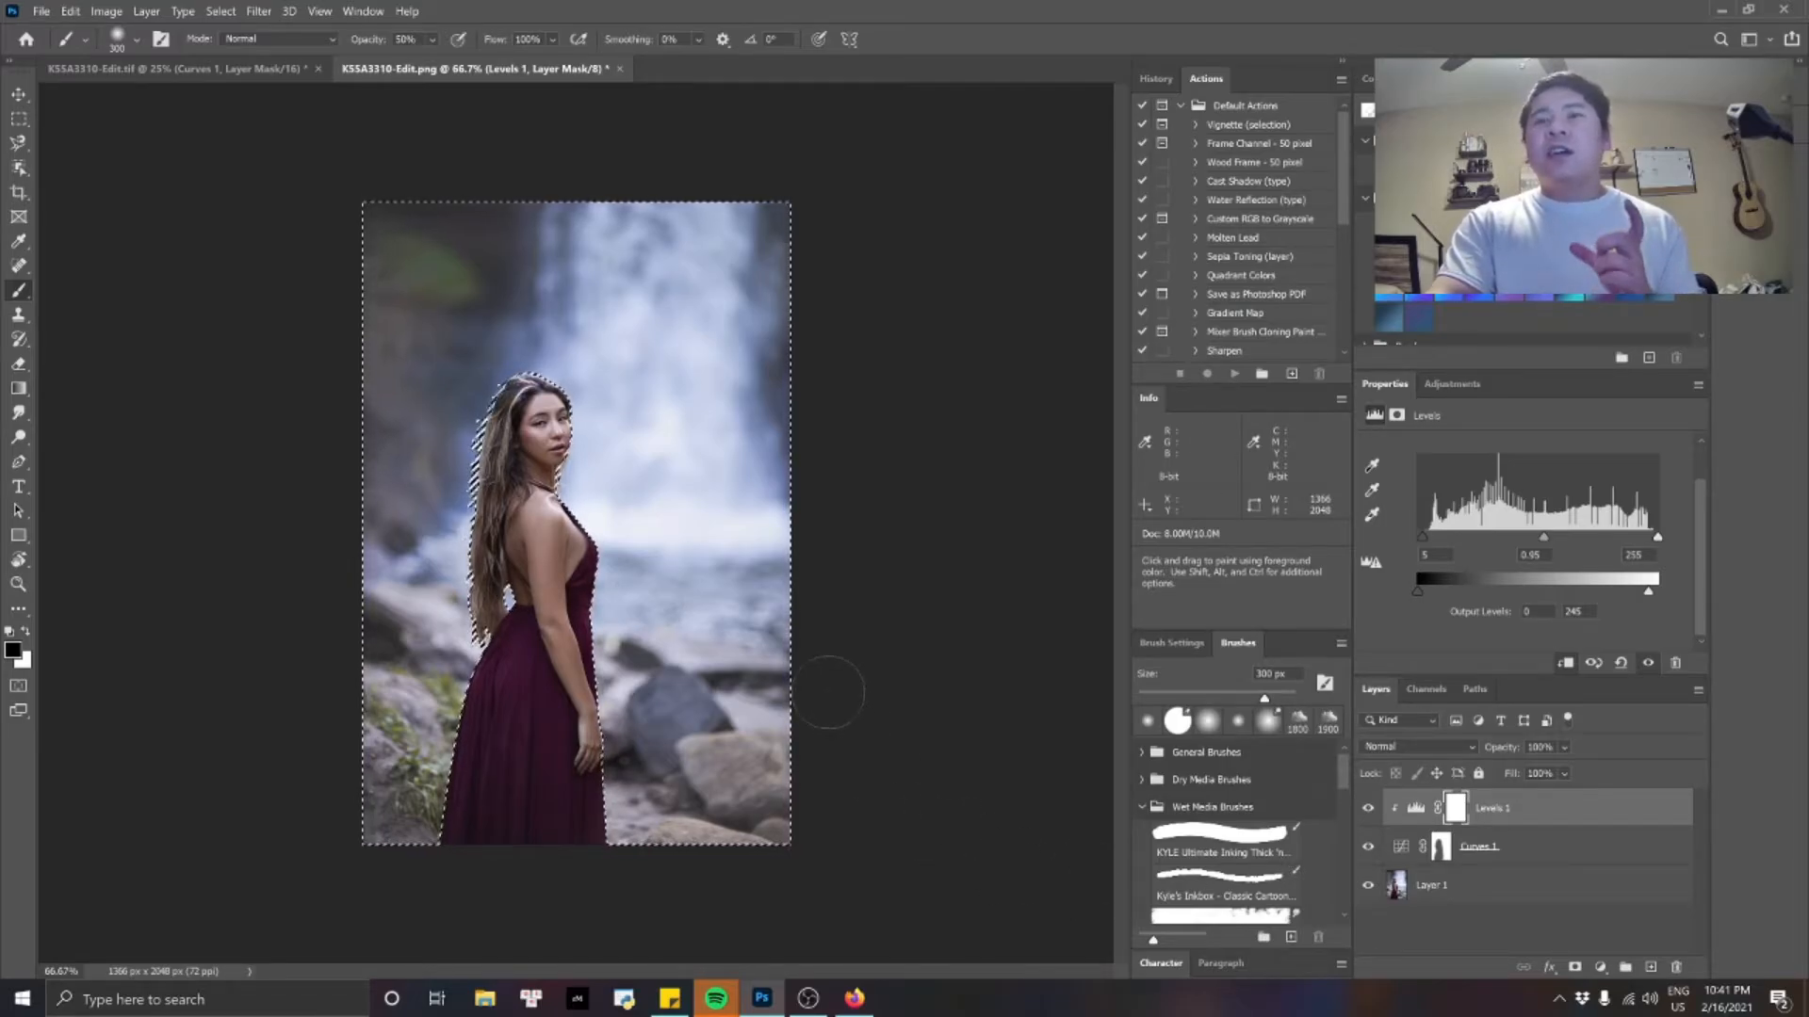
# Add a Color Lookup adjustment layer masked to the selected background and set its opacity to 45%.
pyautogui.click(1600, 968)
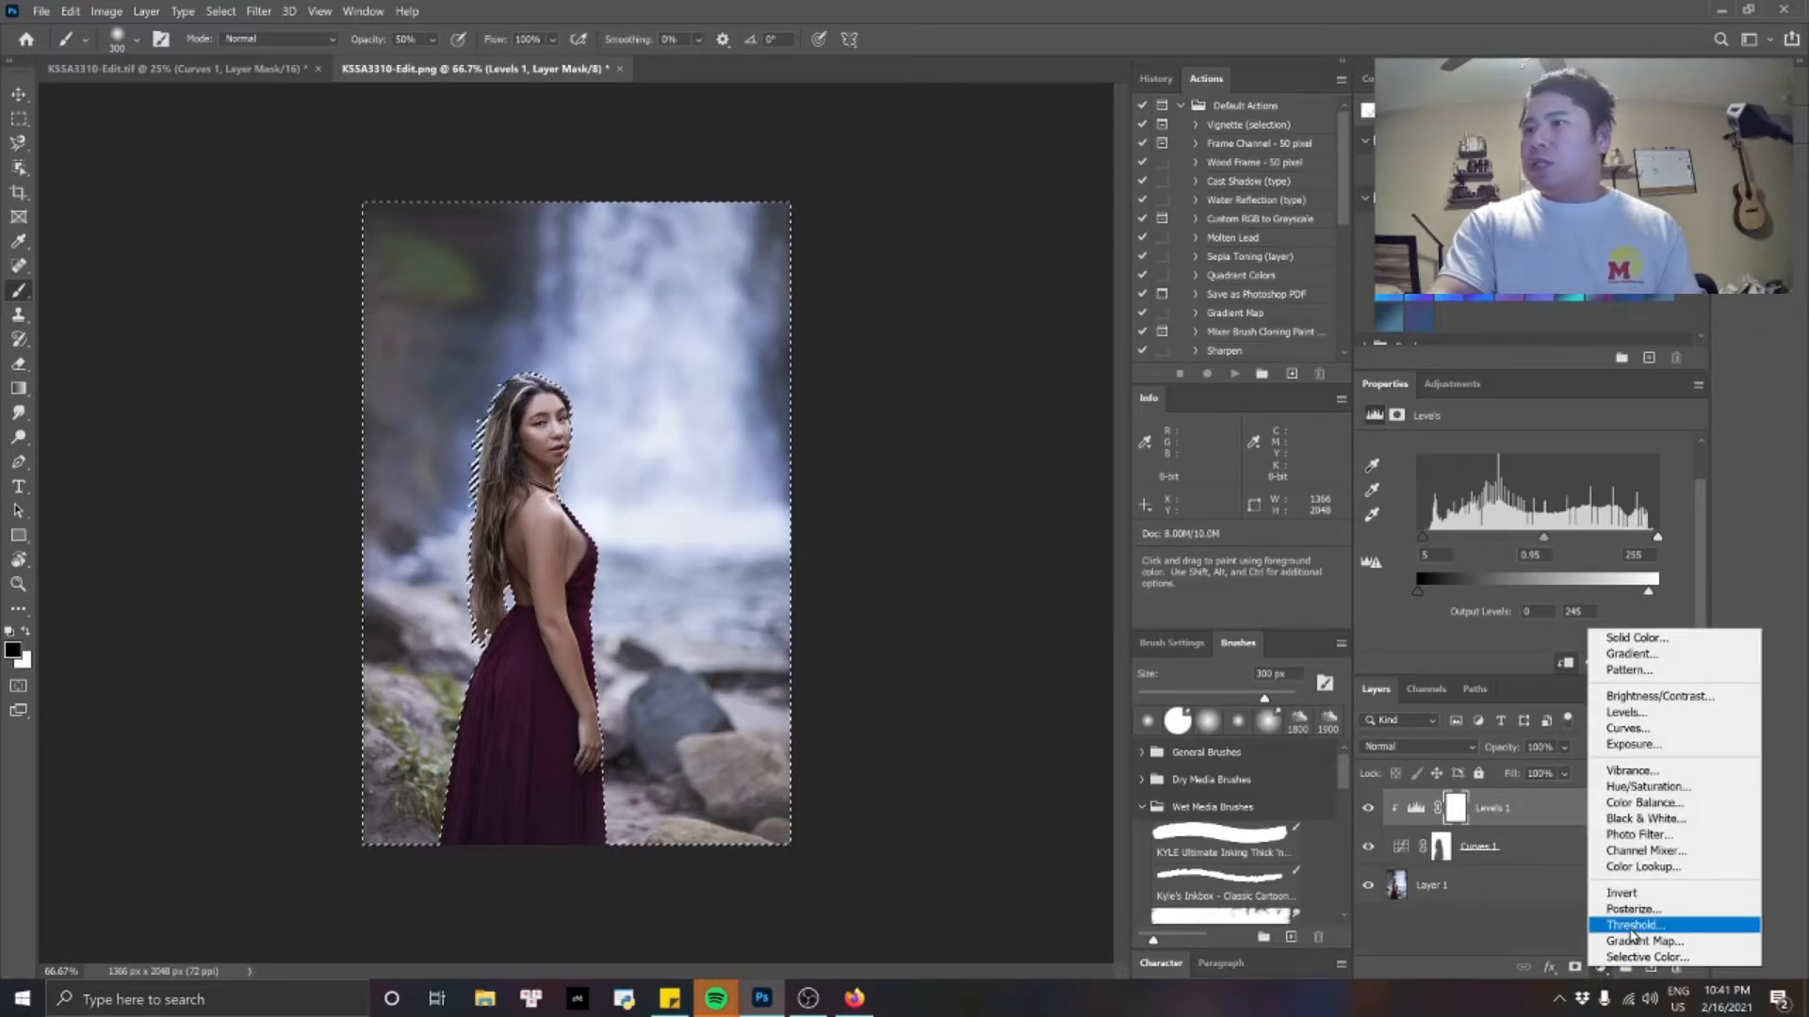
pyautogui.click(1653, 866)
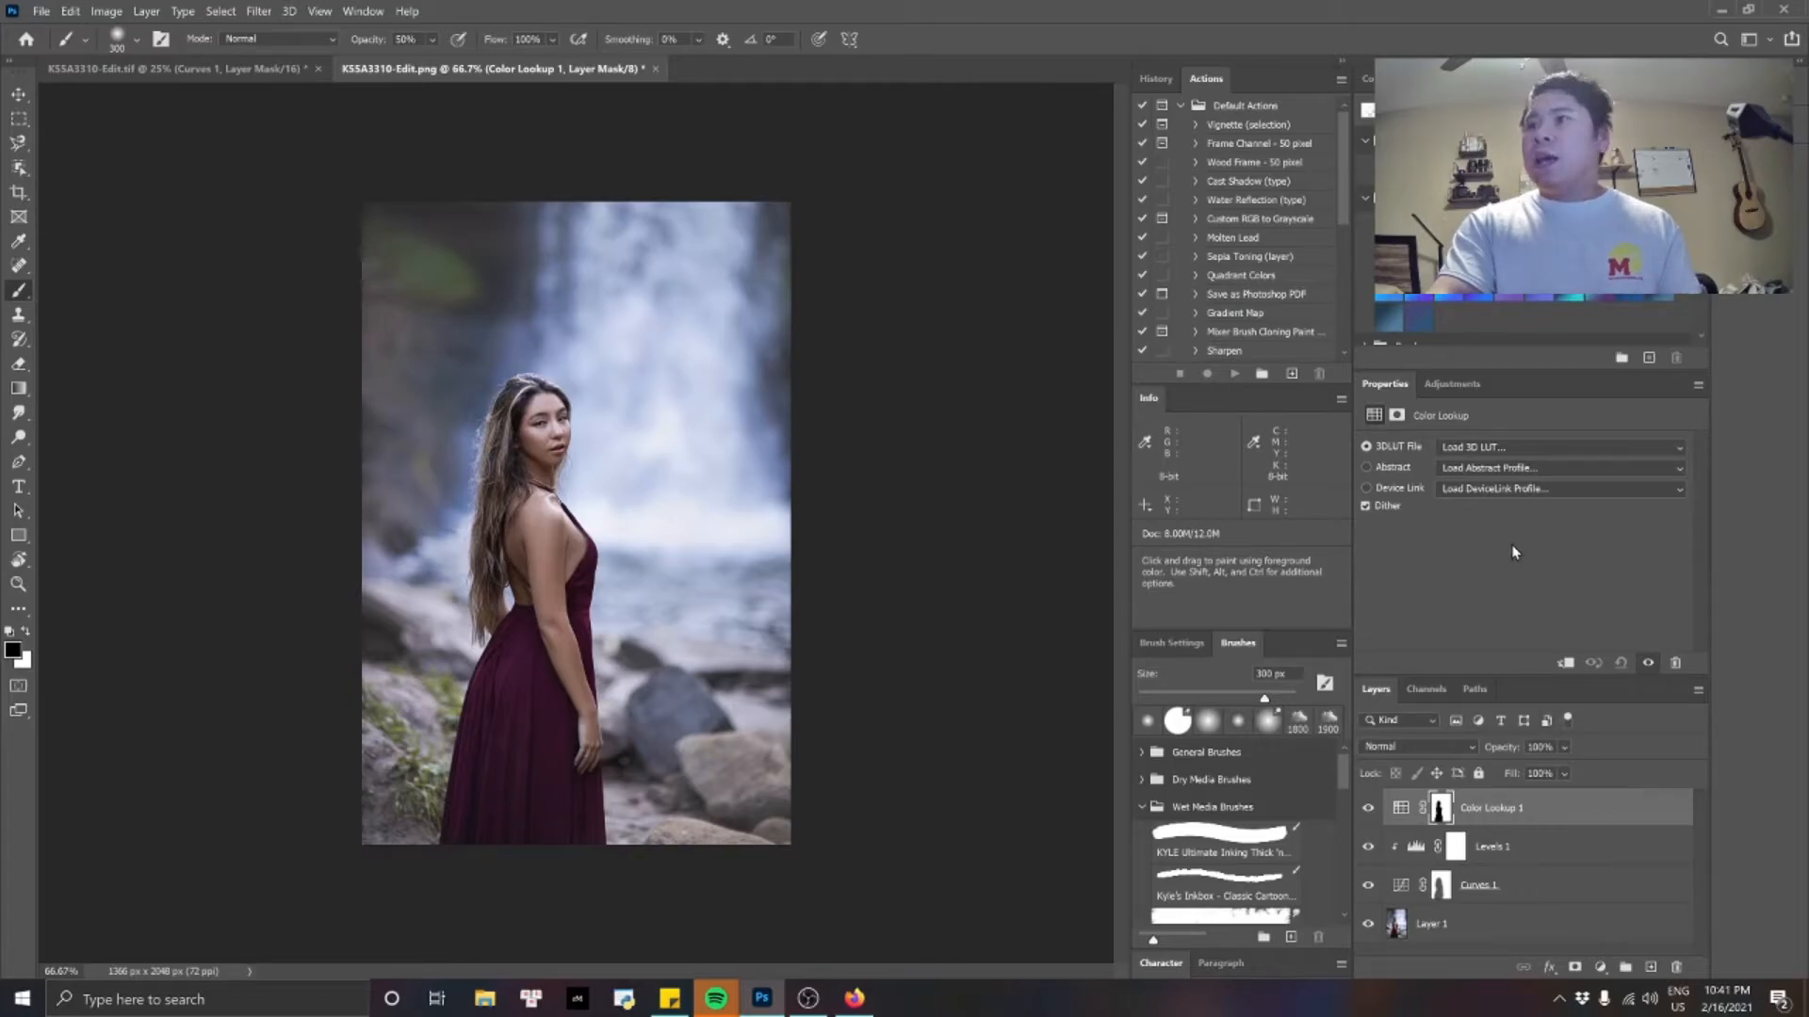
pyautogui.click(1517, 449)
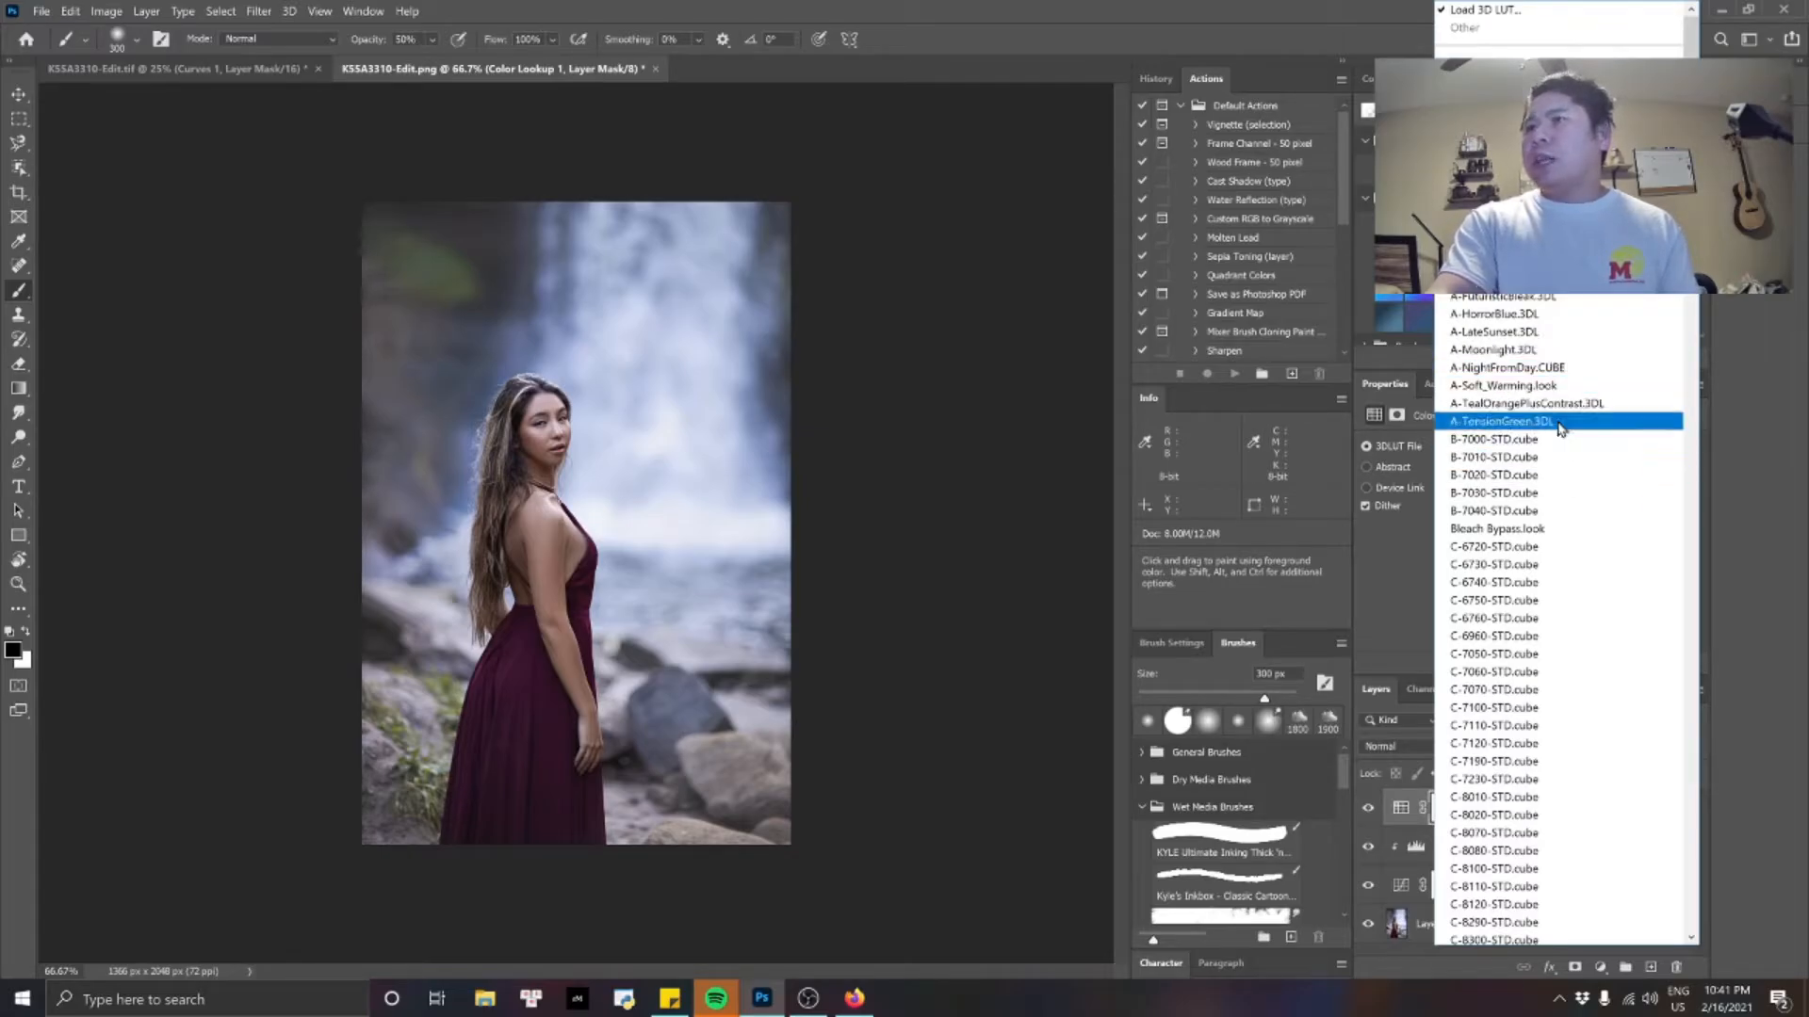
pyautogui.click(1376, 32)
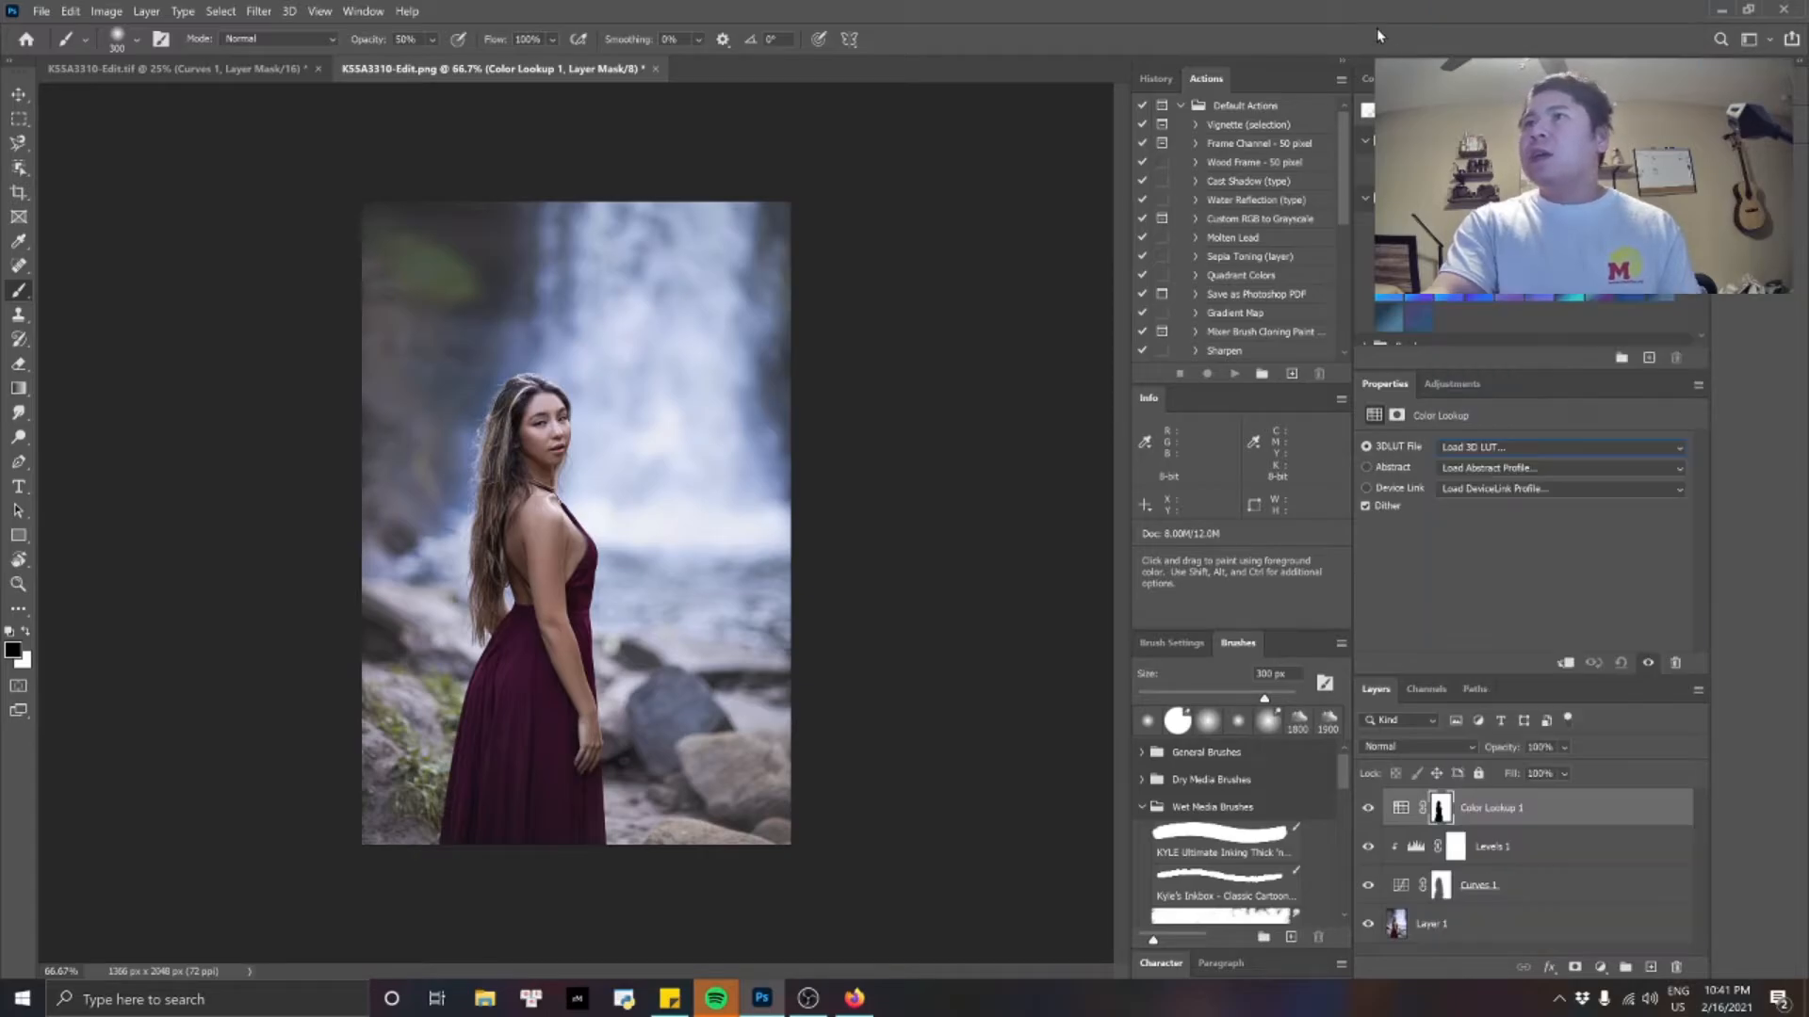
pyautogui.click(1541, 746)
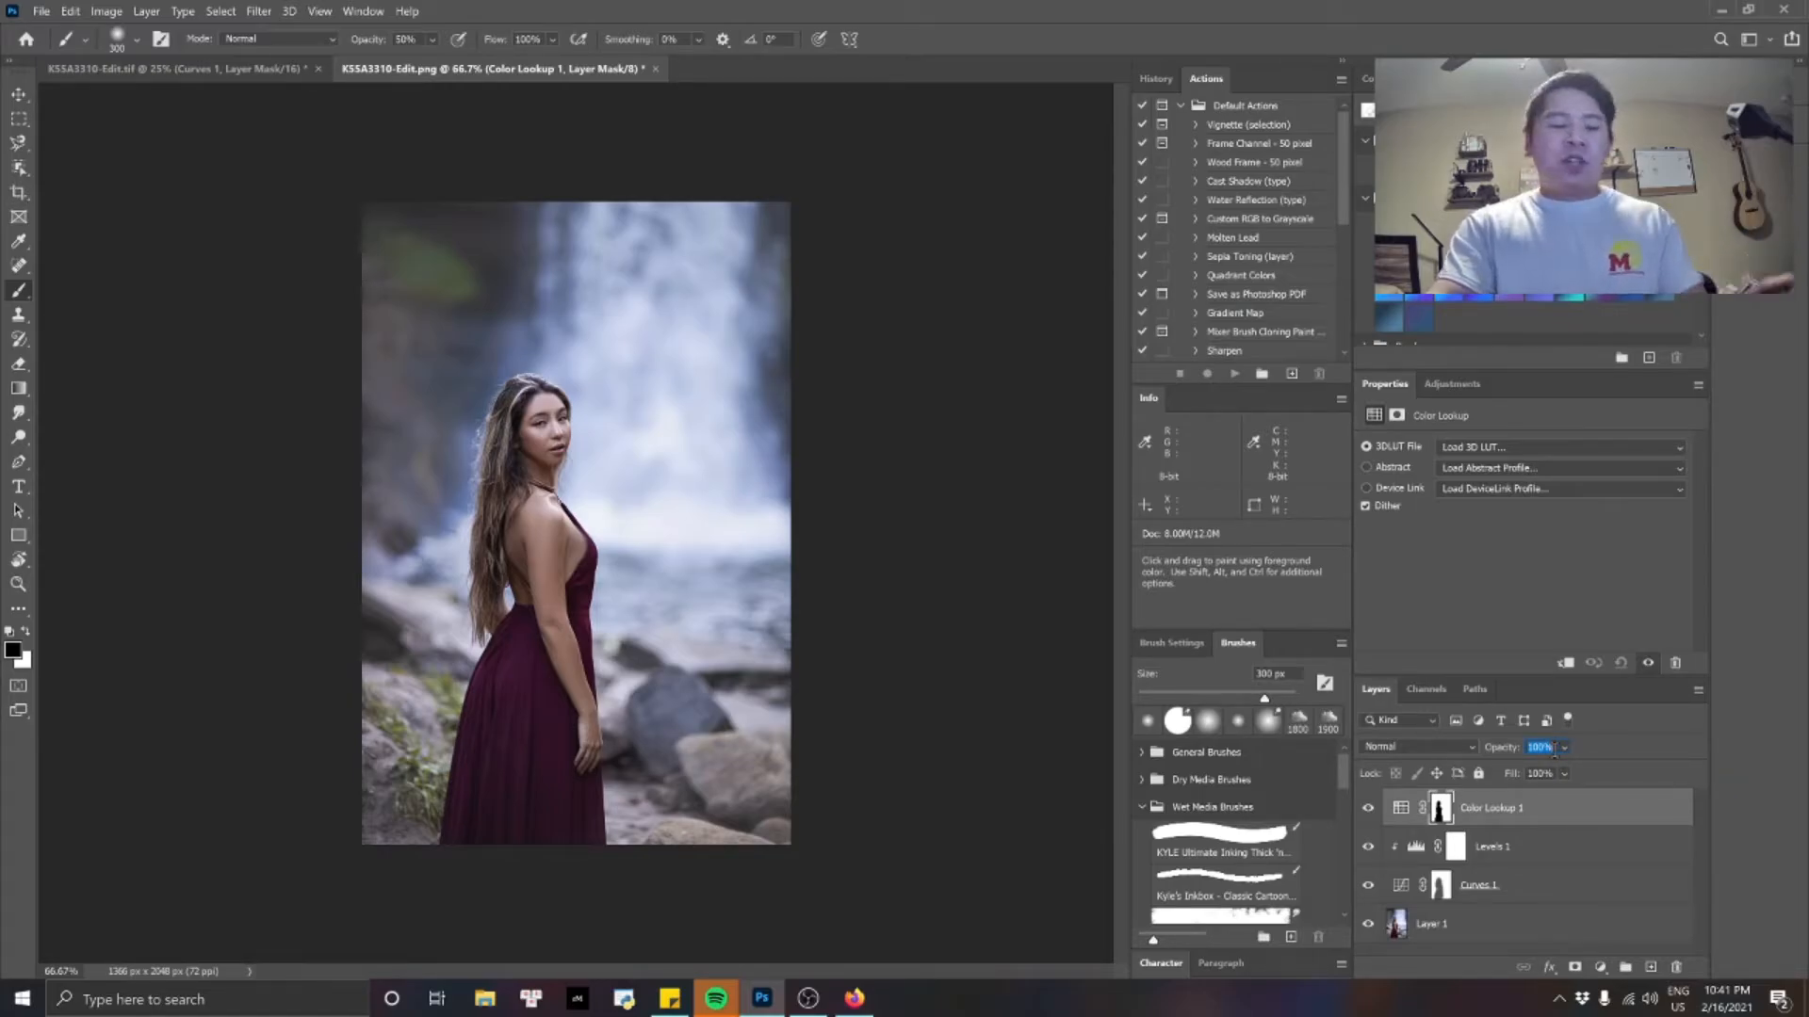
pyautogui.write('45')
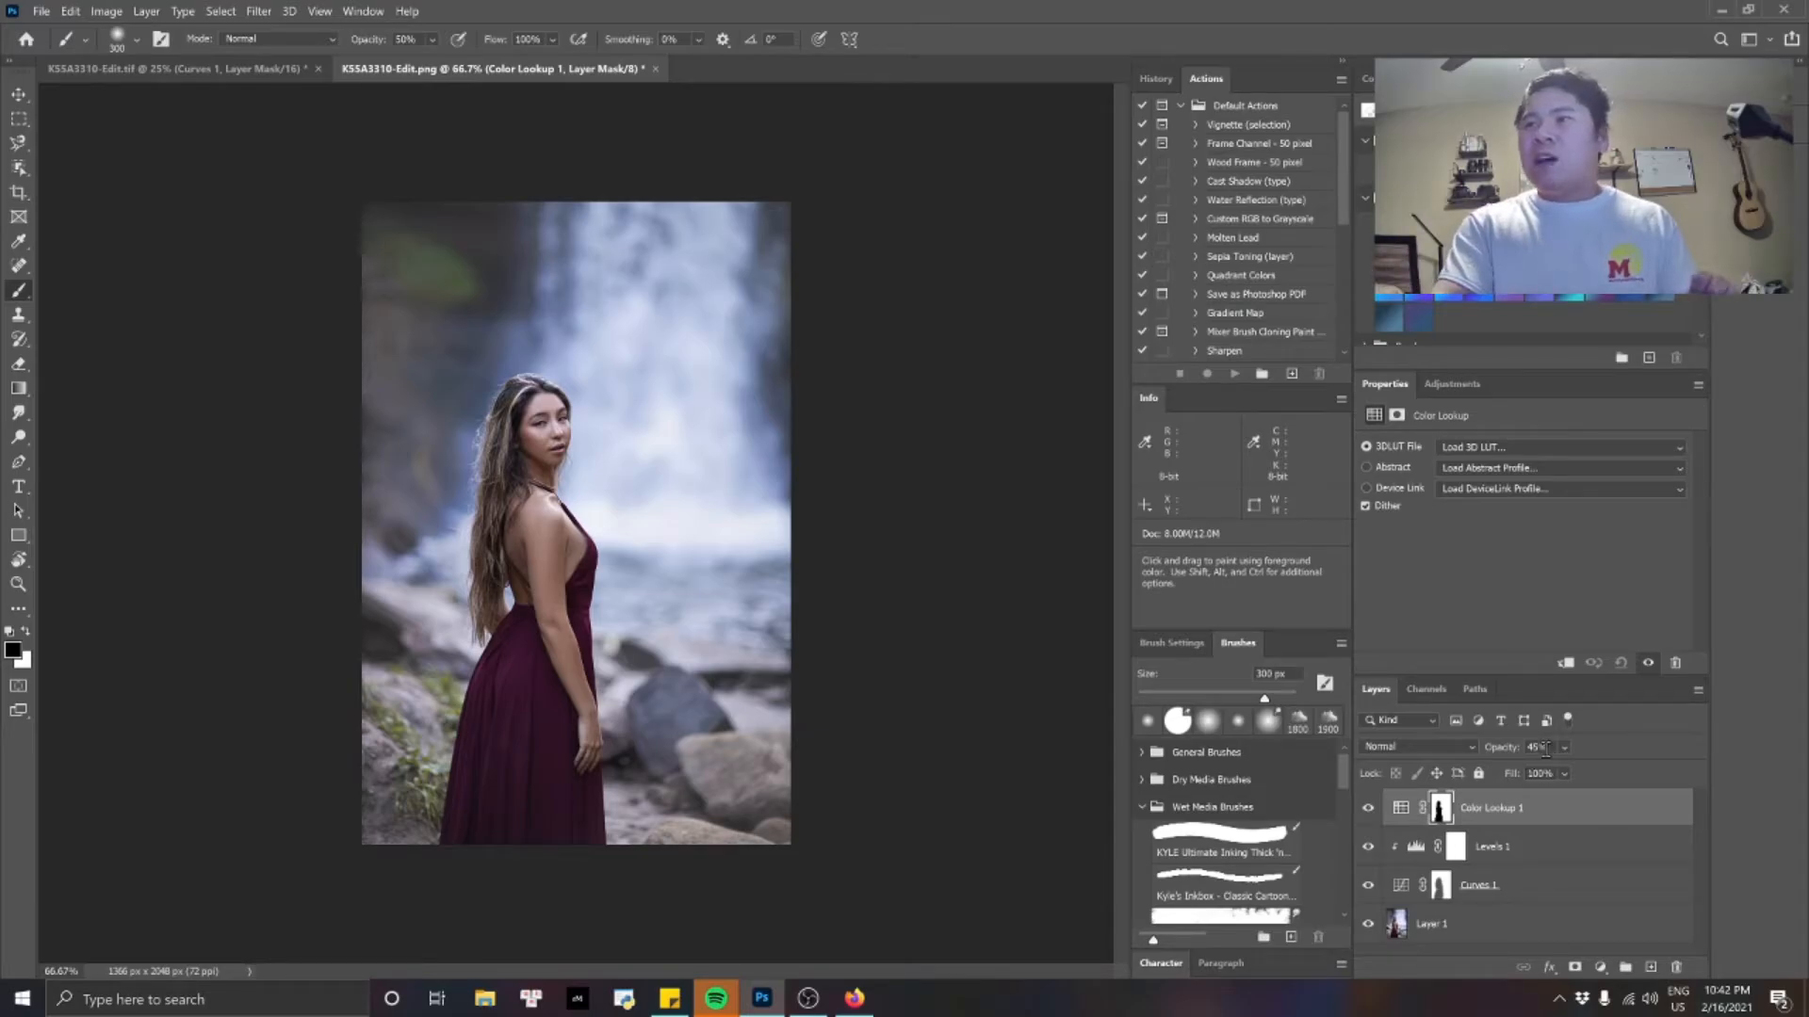
# Preview the Color Lookup layer's 3D LUT files on the background one by one, from 2Strip.look through A-FoggyNight.3DL.
pyautogui.click(1669, 444)
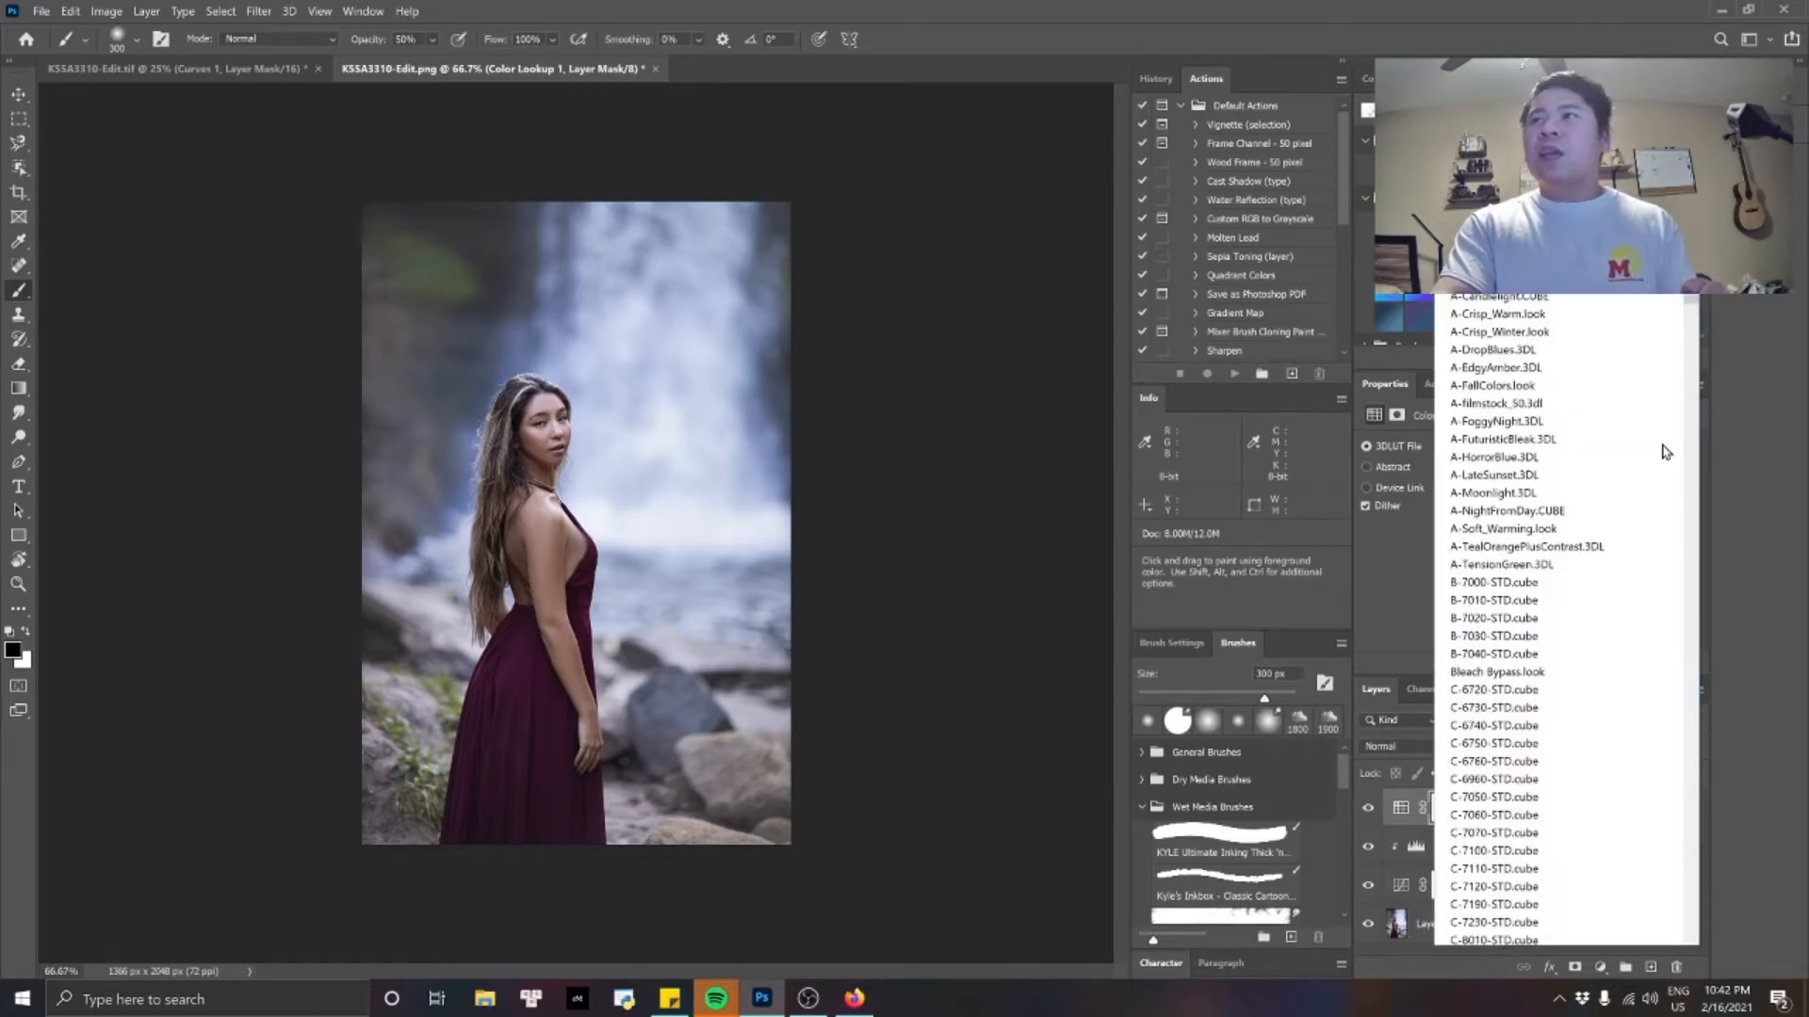
pyautogui.click(1523, 64)
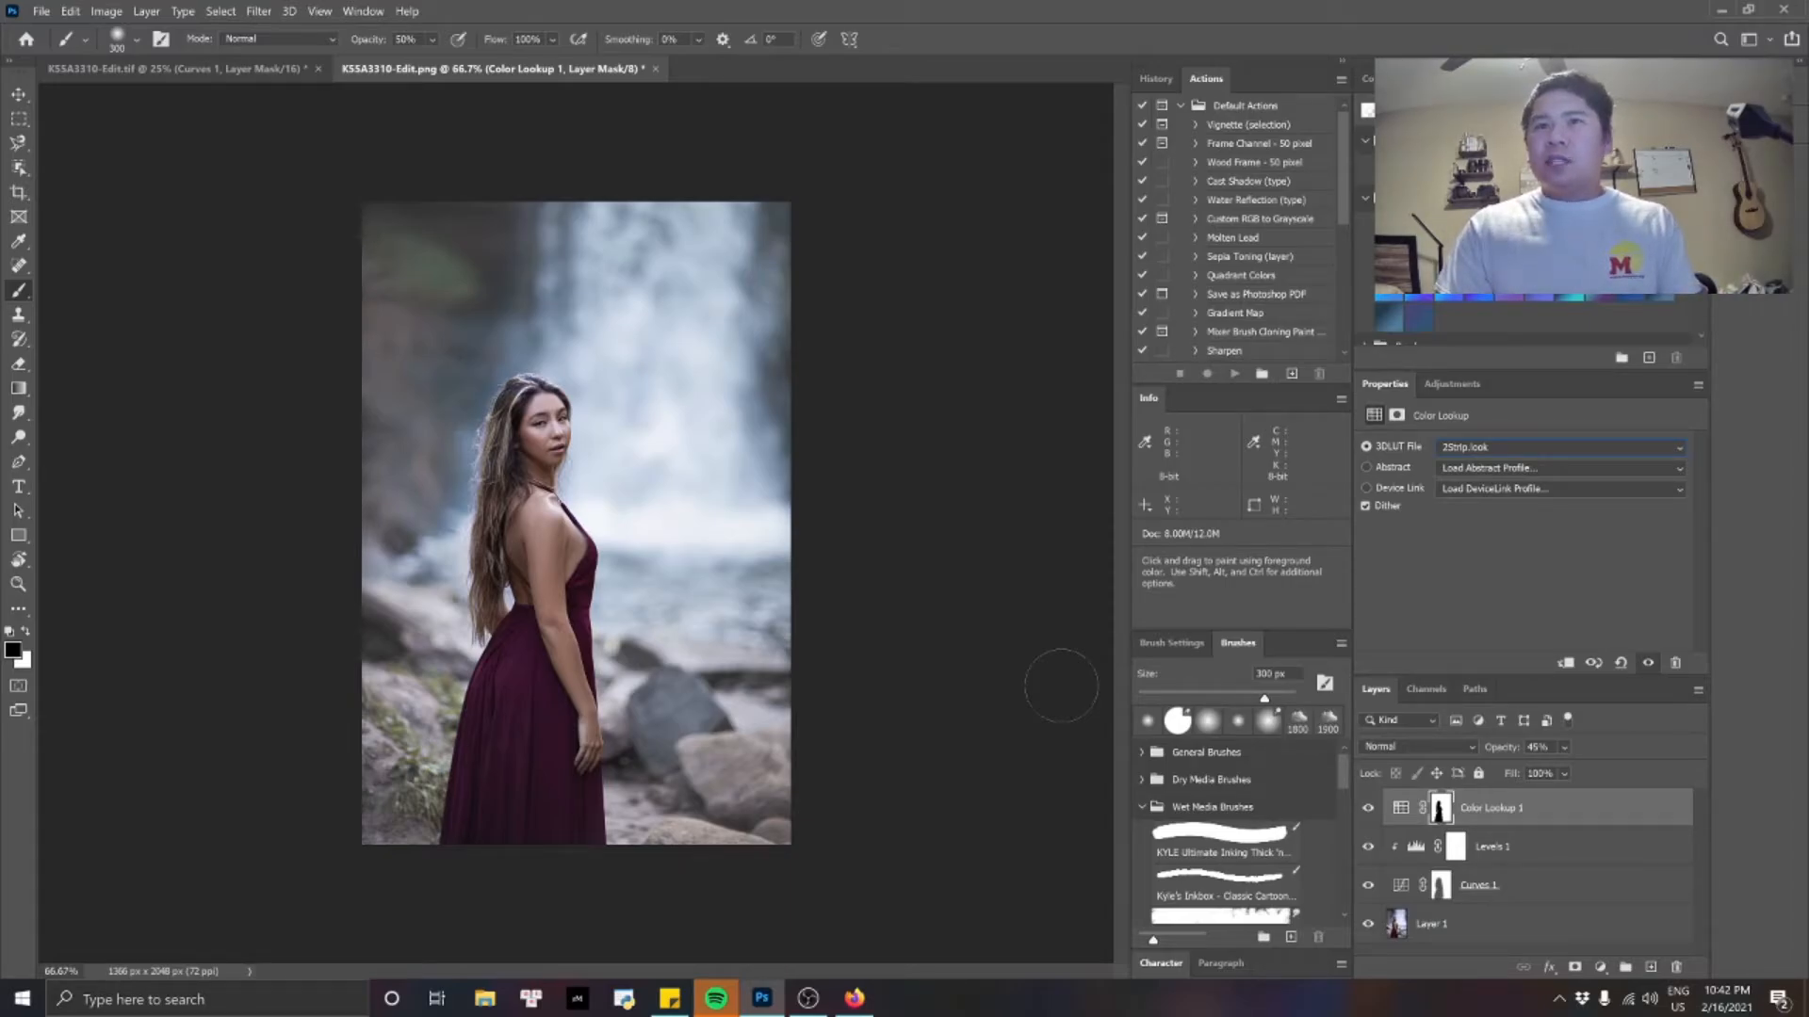
pyautogui.press('Down')
pyautogui.press('Down')
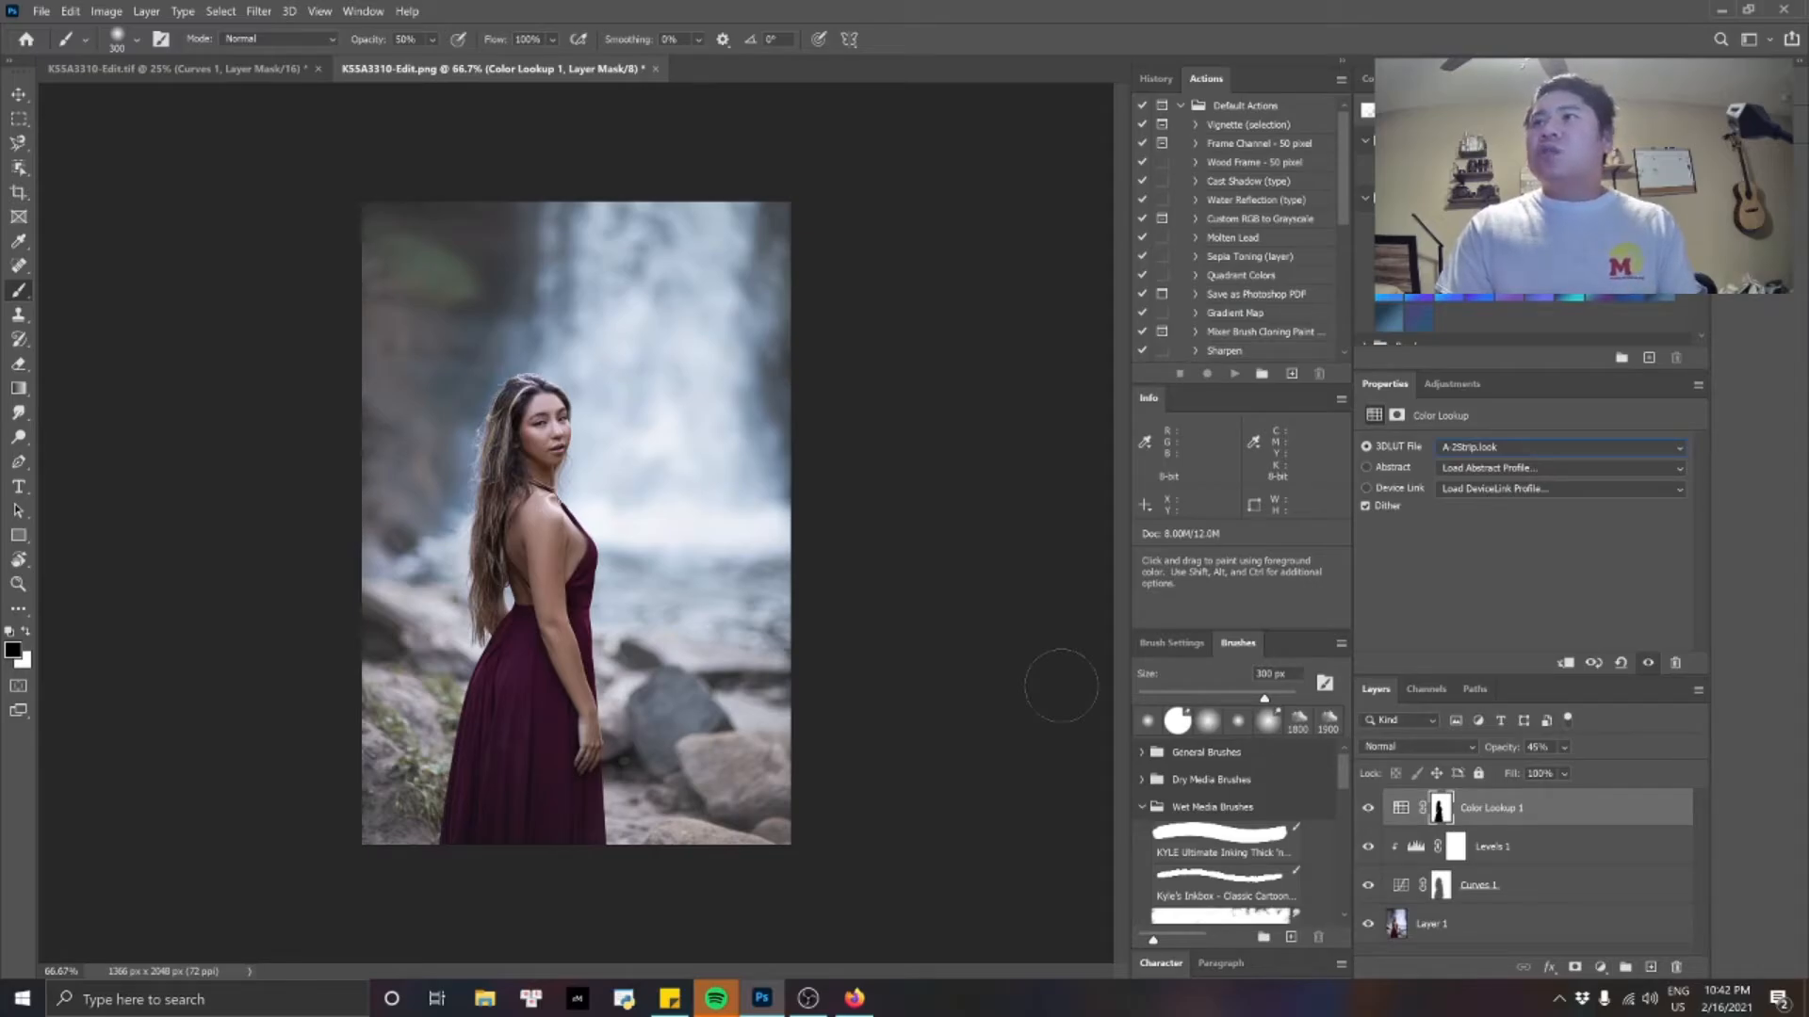
pyautogui.press('Down')
pyautogui.press('Down')
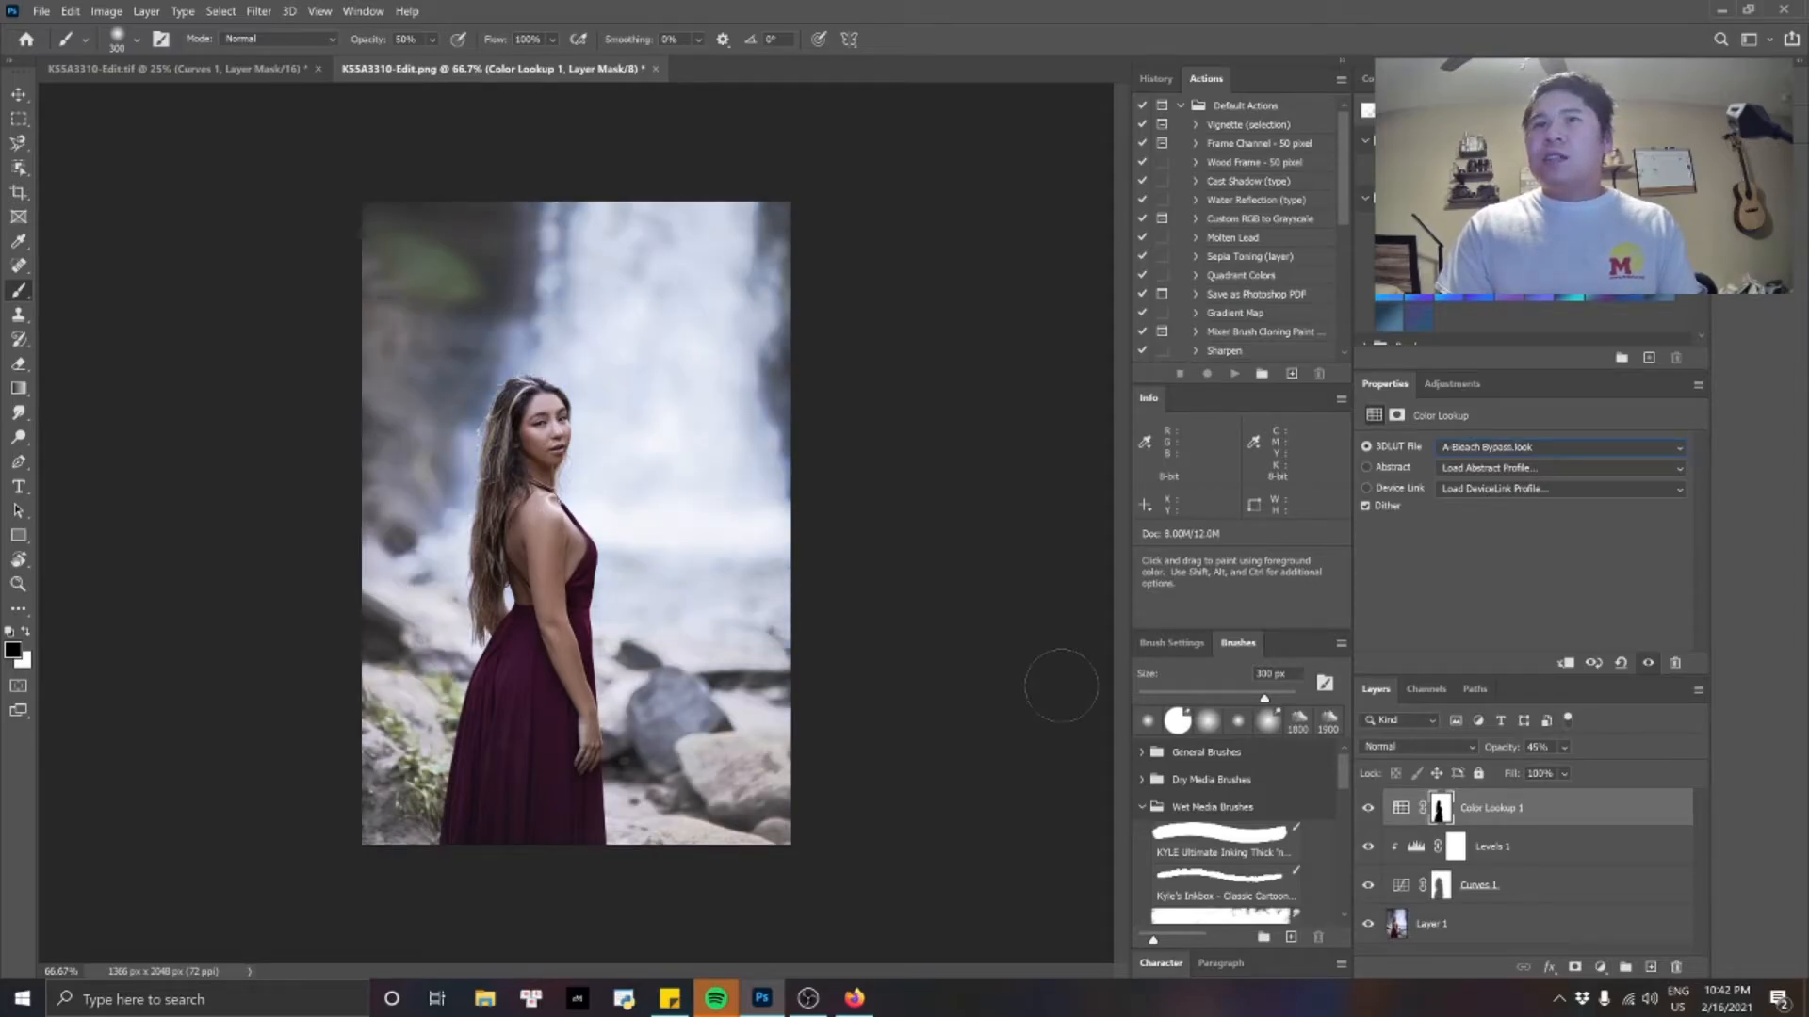
pyautogui.press('Down')
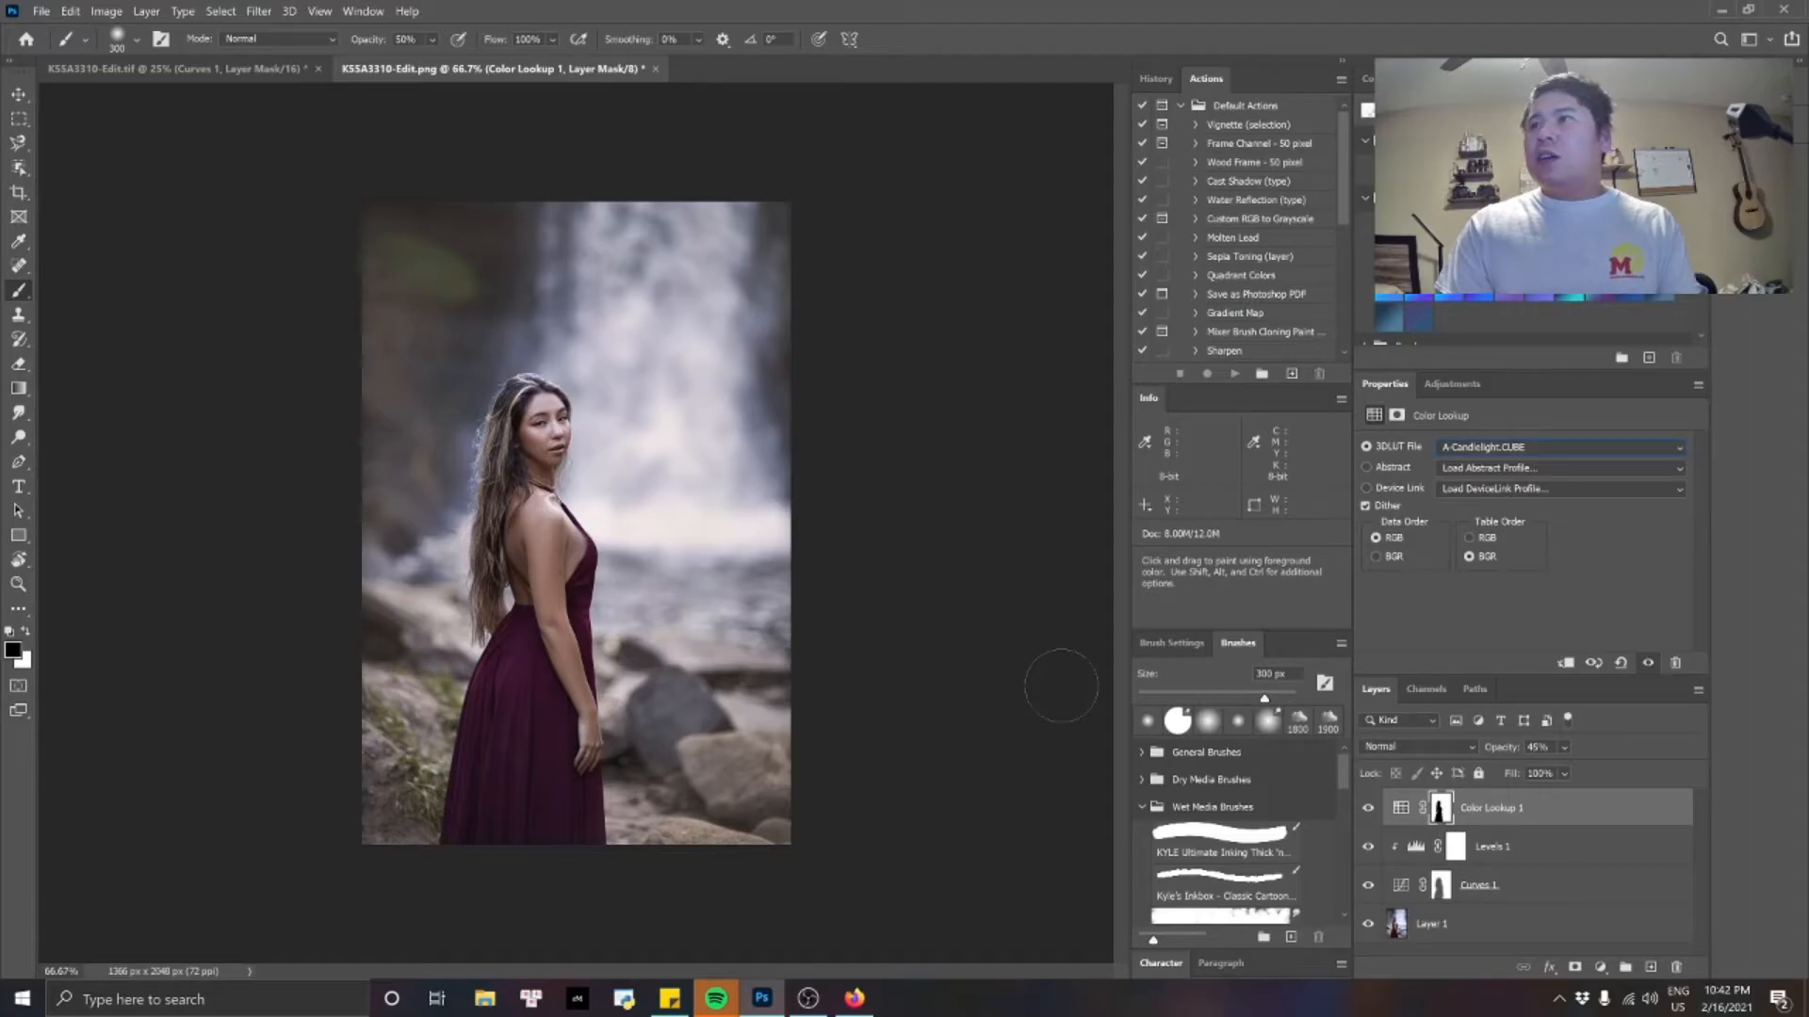
pyautogui.press('Down')
pyautogui.press('Down')
pyautogui.press('Down')
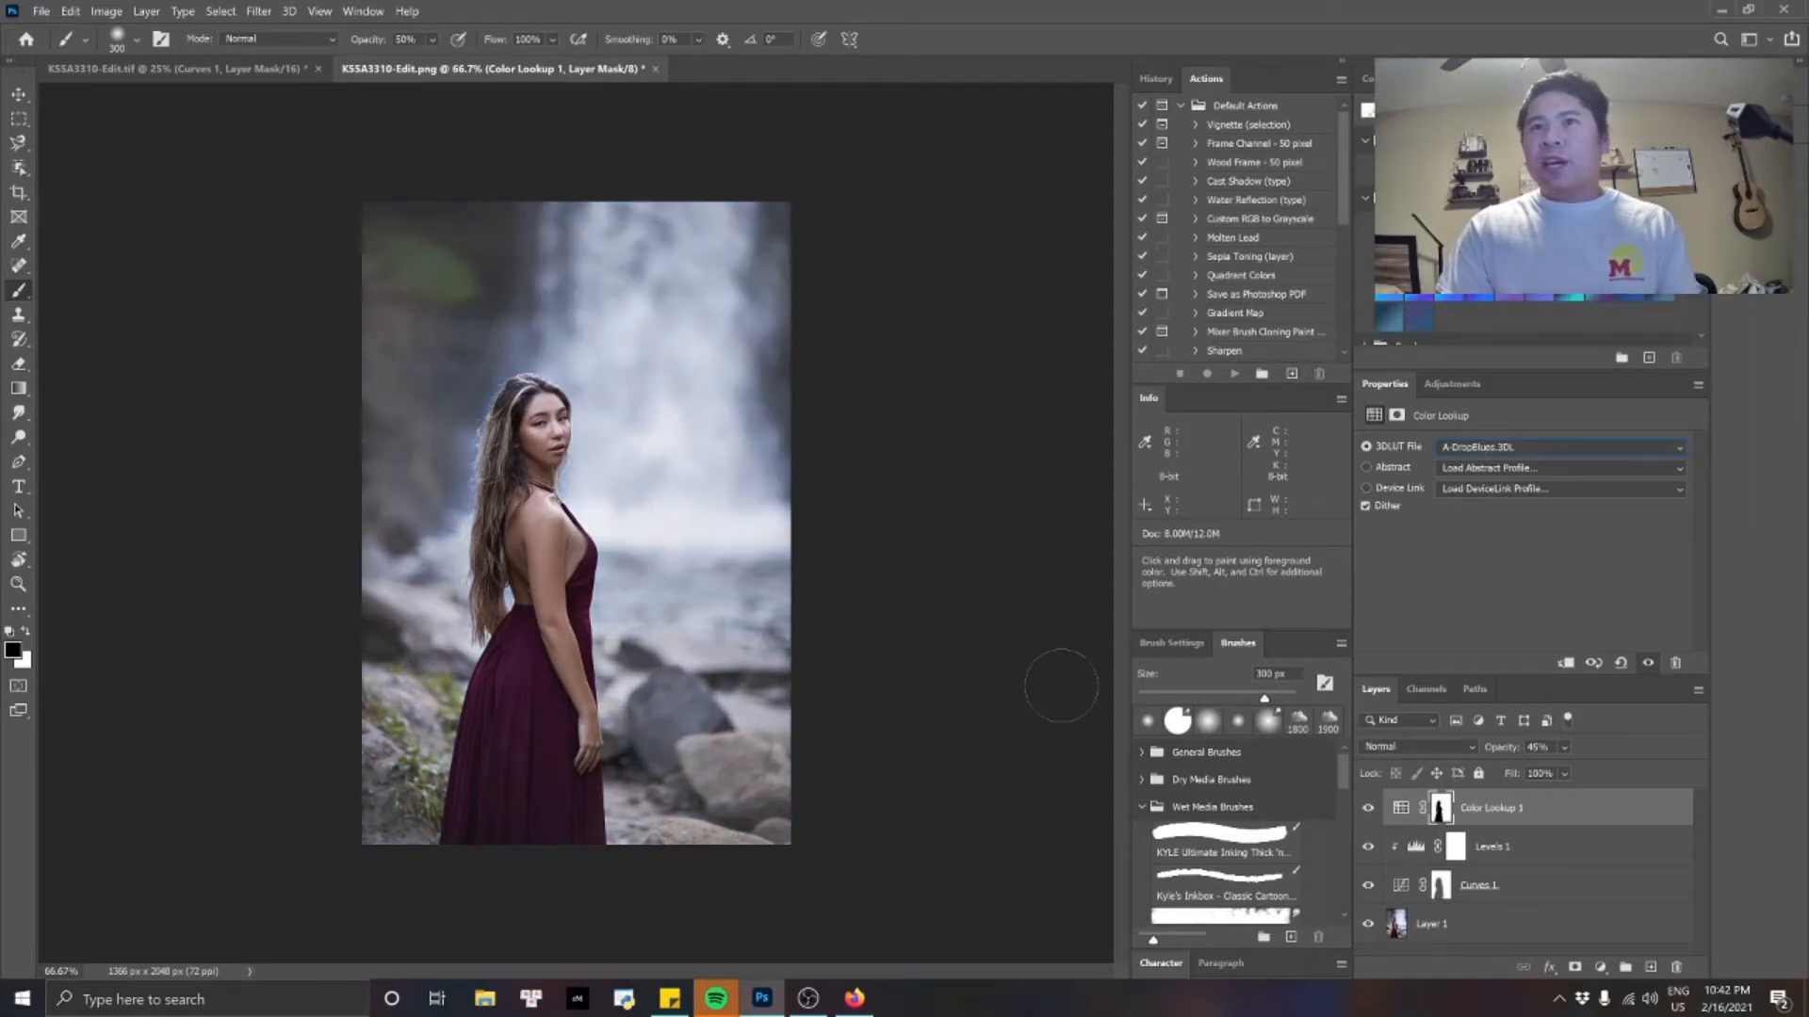
pyautogui.press('Down')
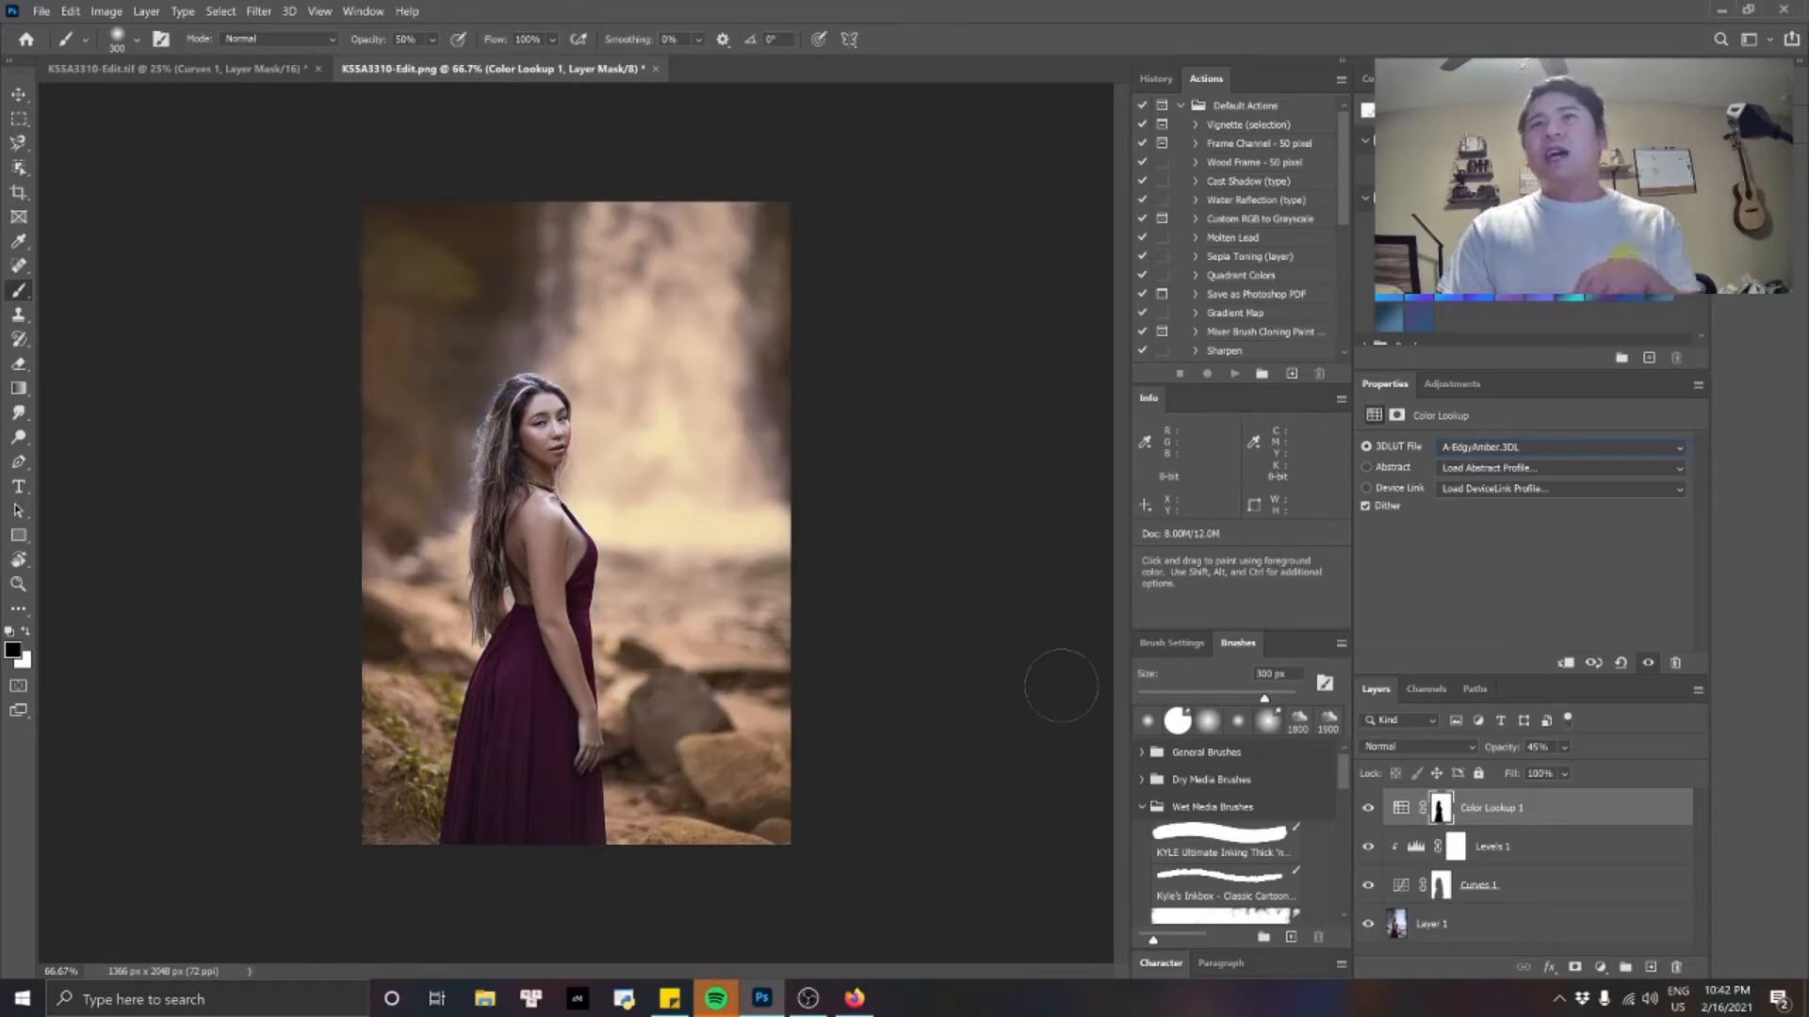
pyautogui.press('Down')
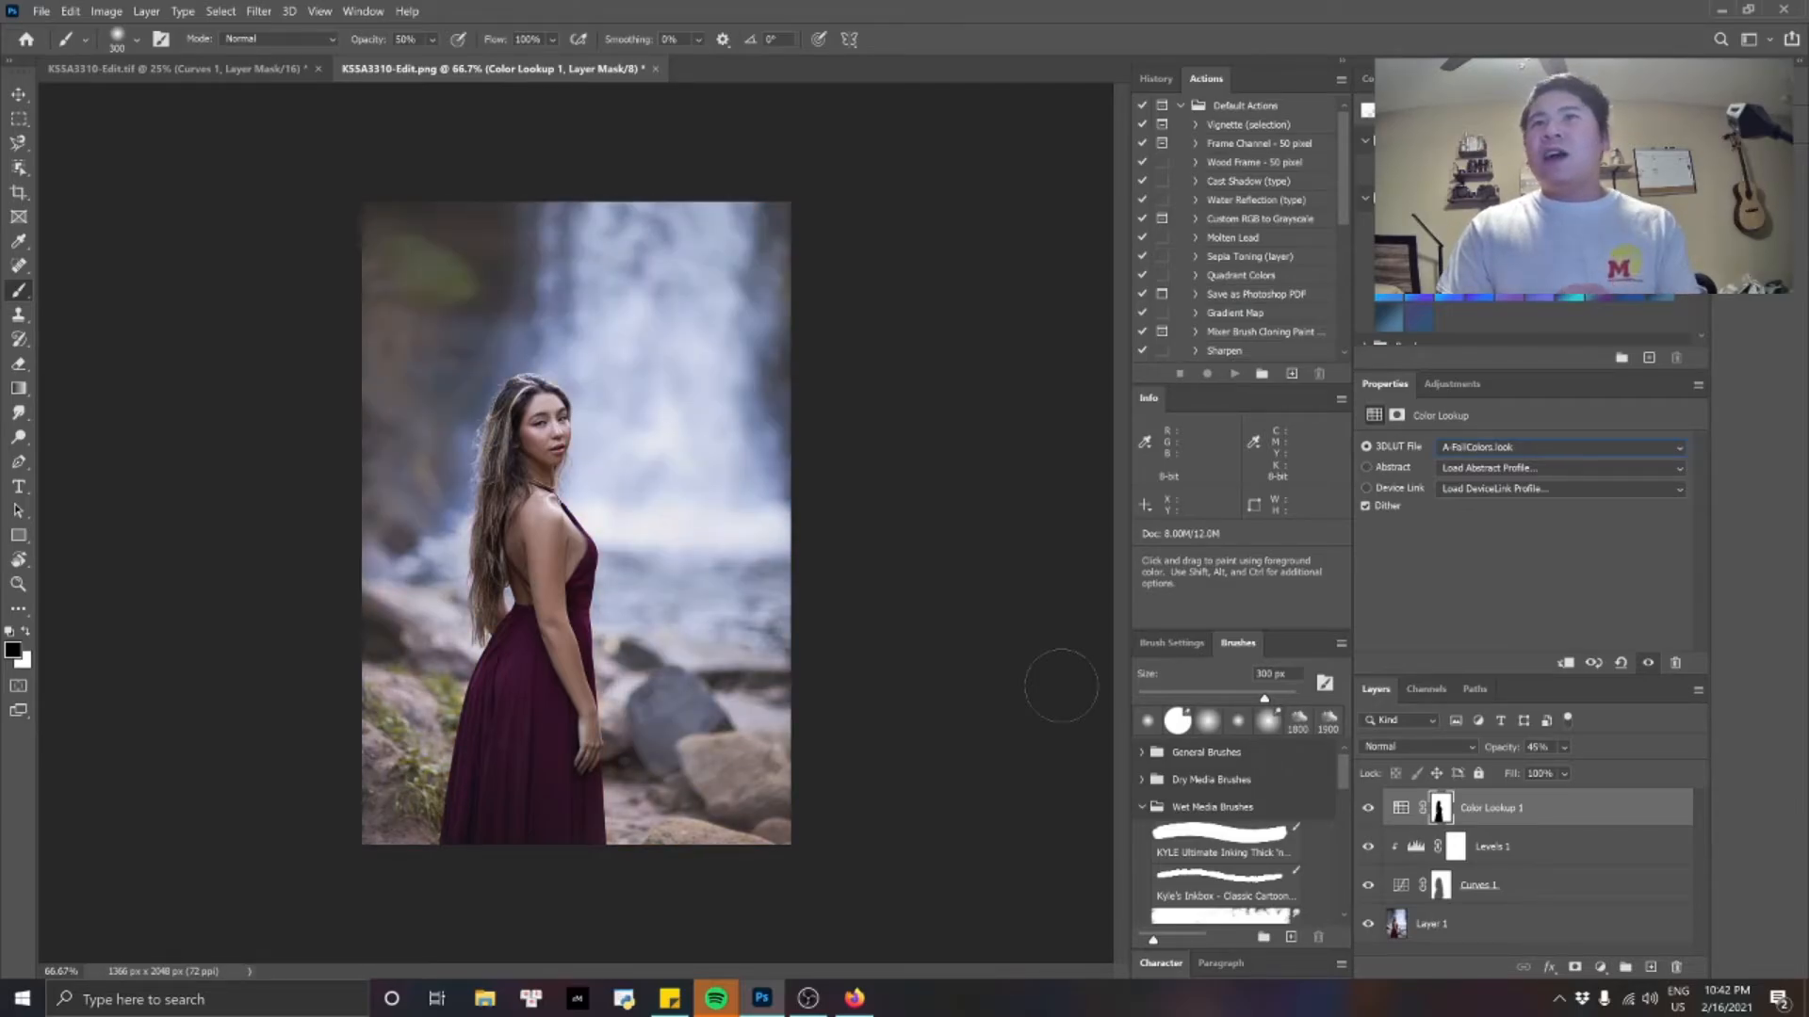
pyautogui.press('Down')
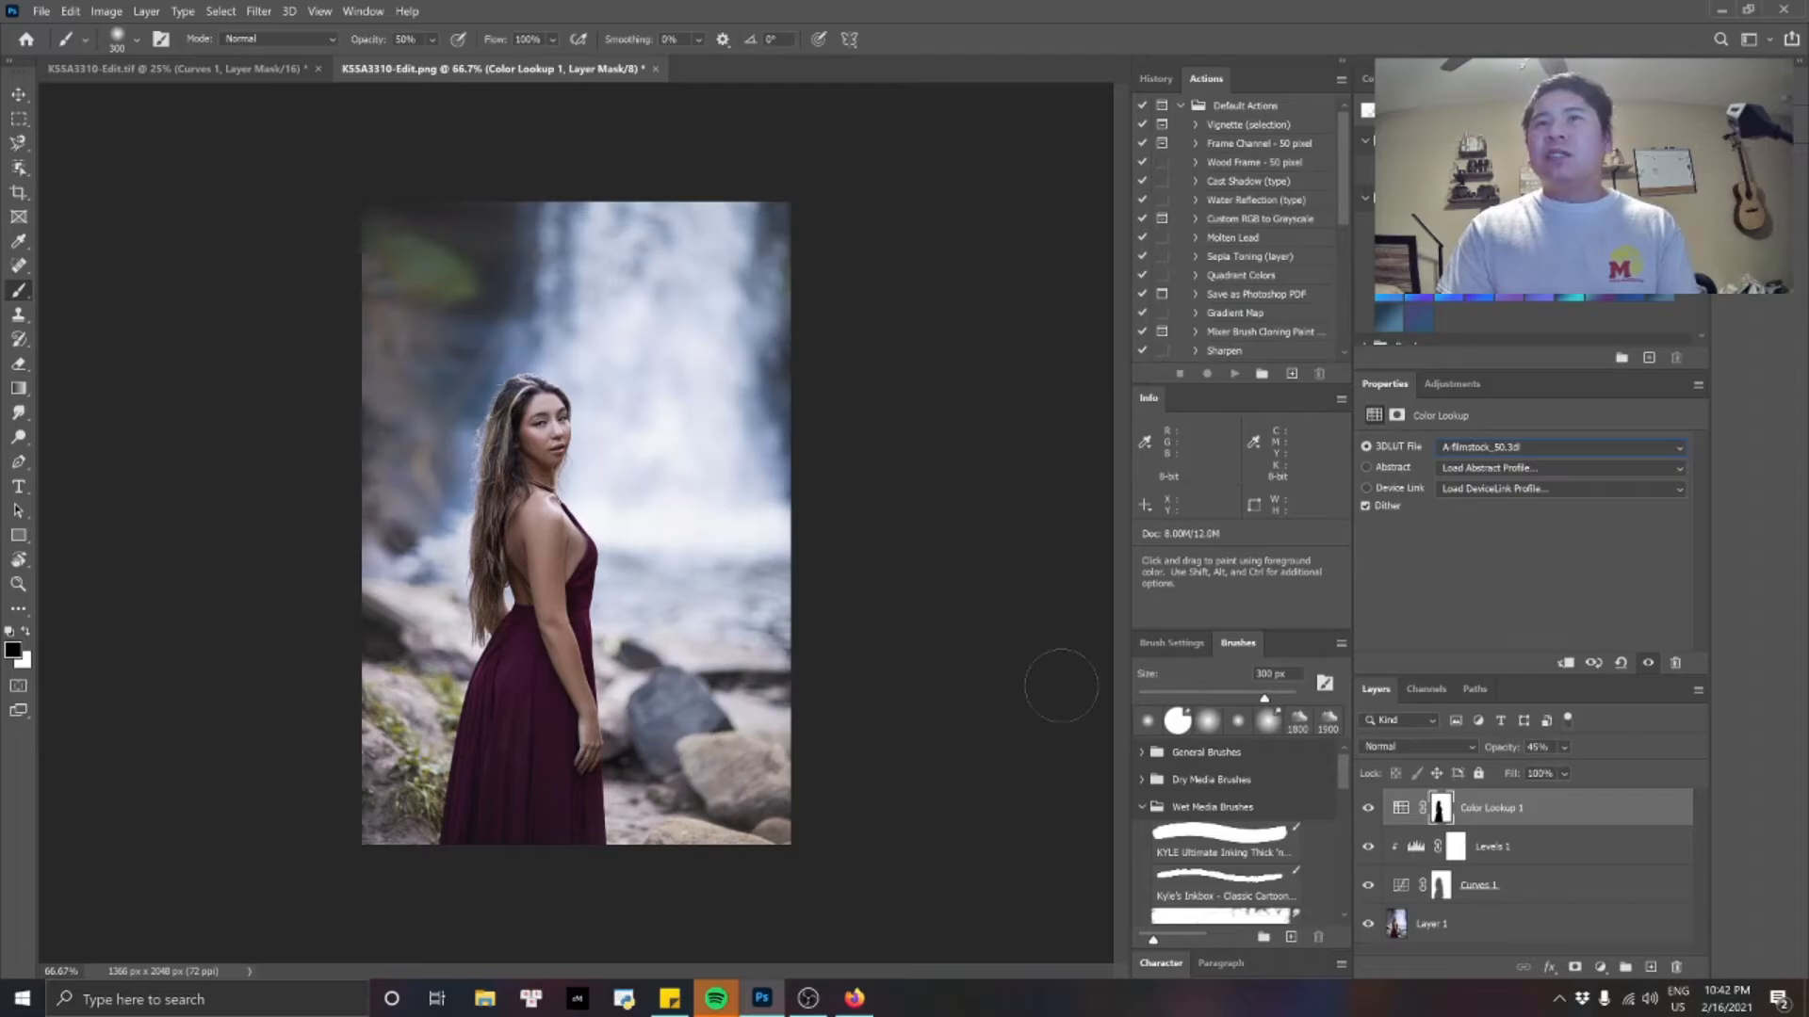
pyautogui.press('Down')
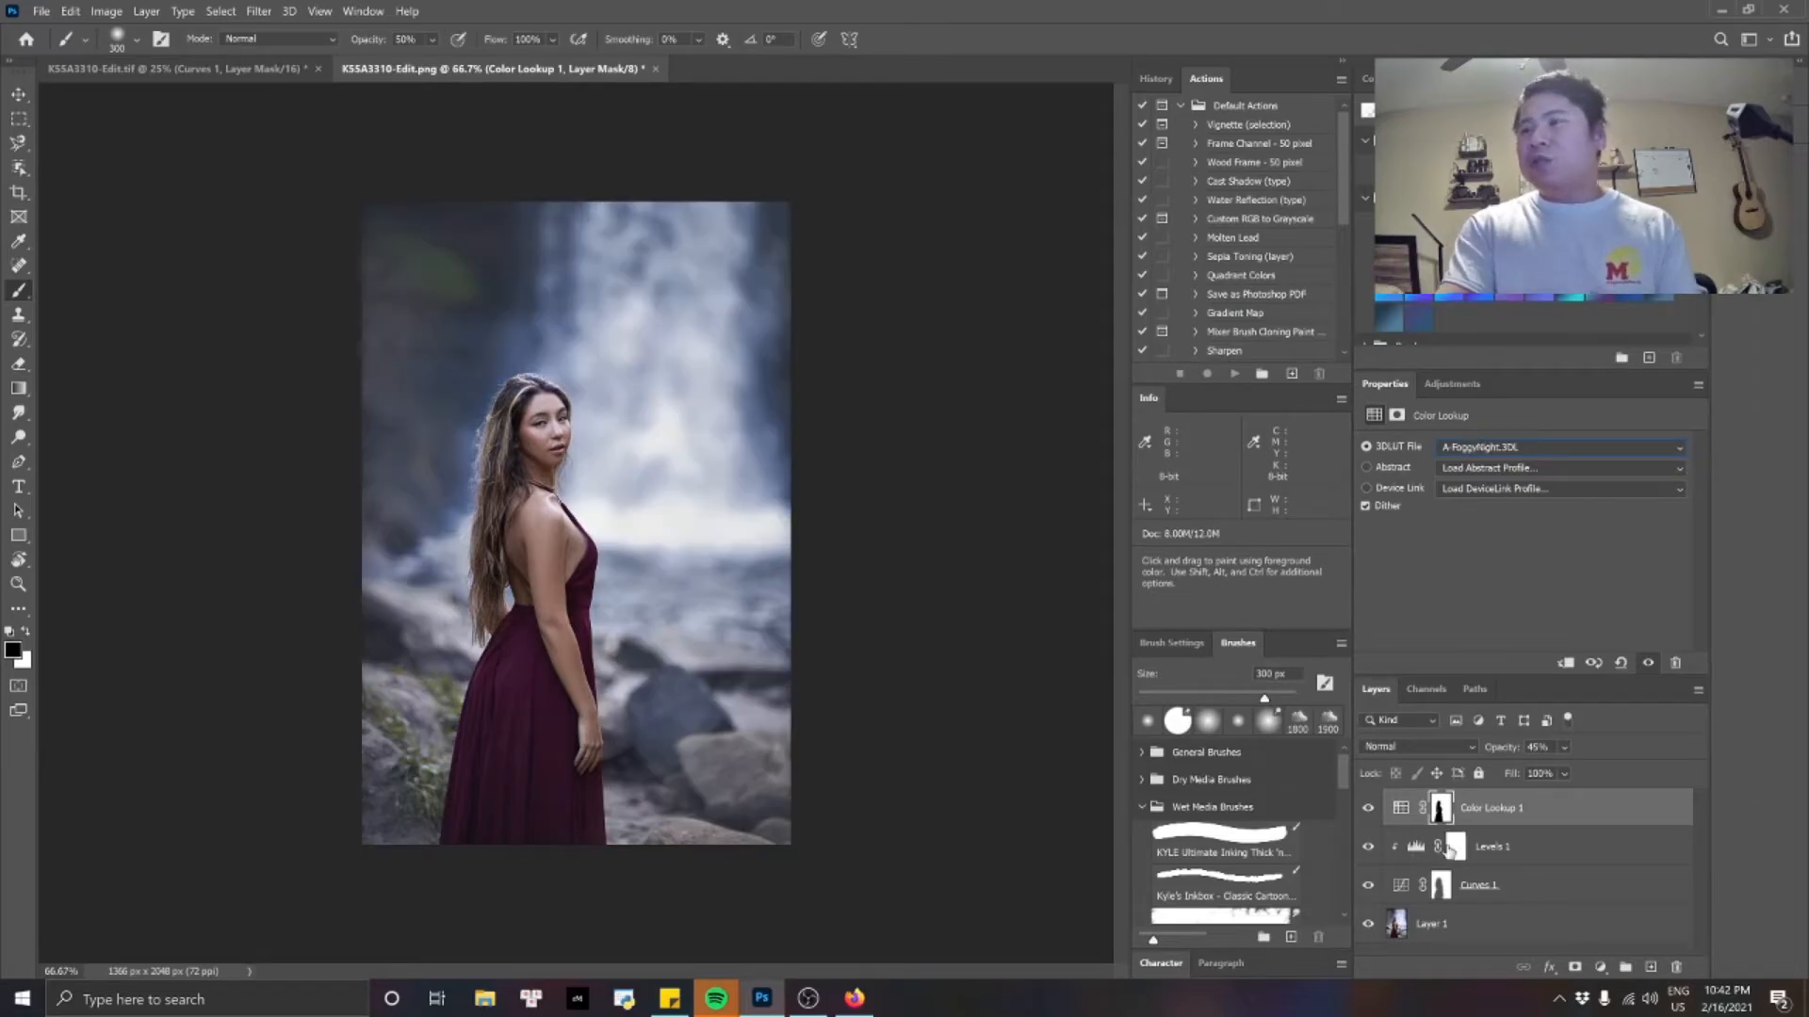
# Lower the Color Lookup layer's opacity to 37% and switch its 3D LUT file to A-FuturisticBleak.3DL.
pyautogui.click(1563, 774)
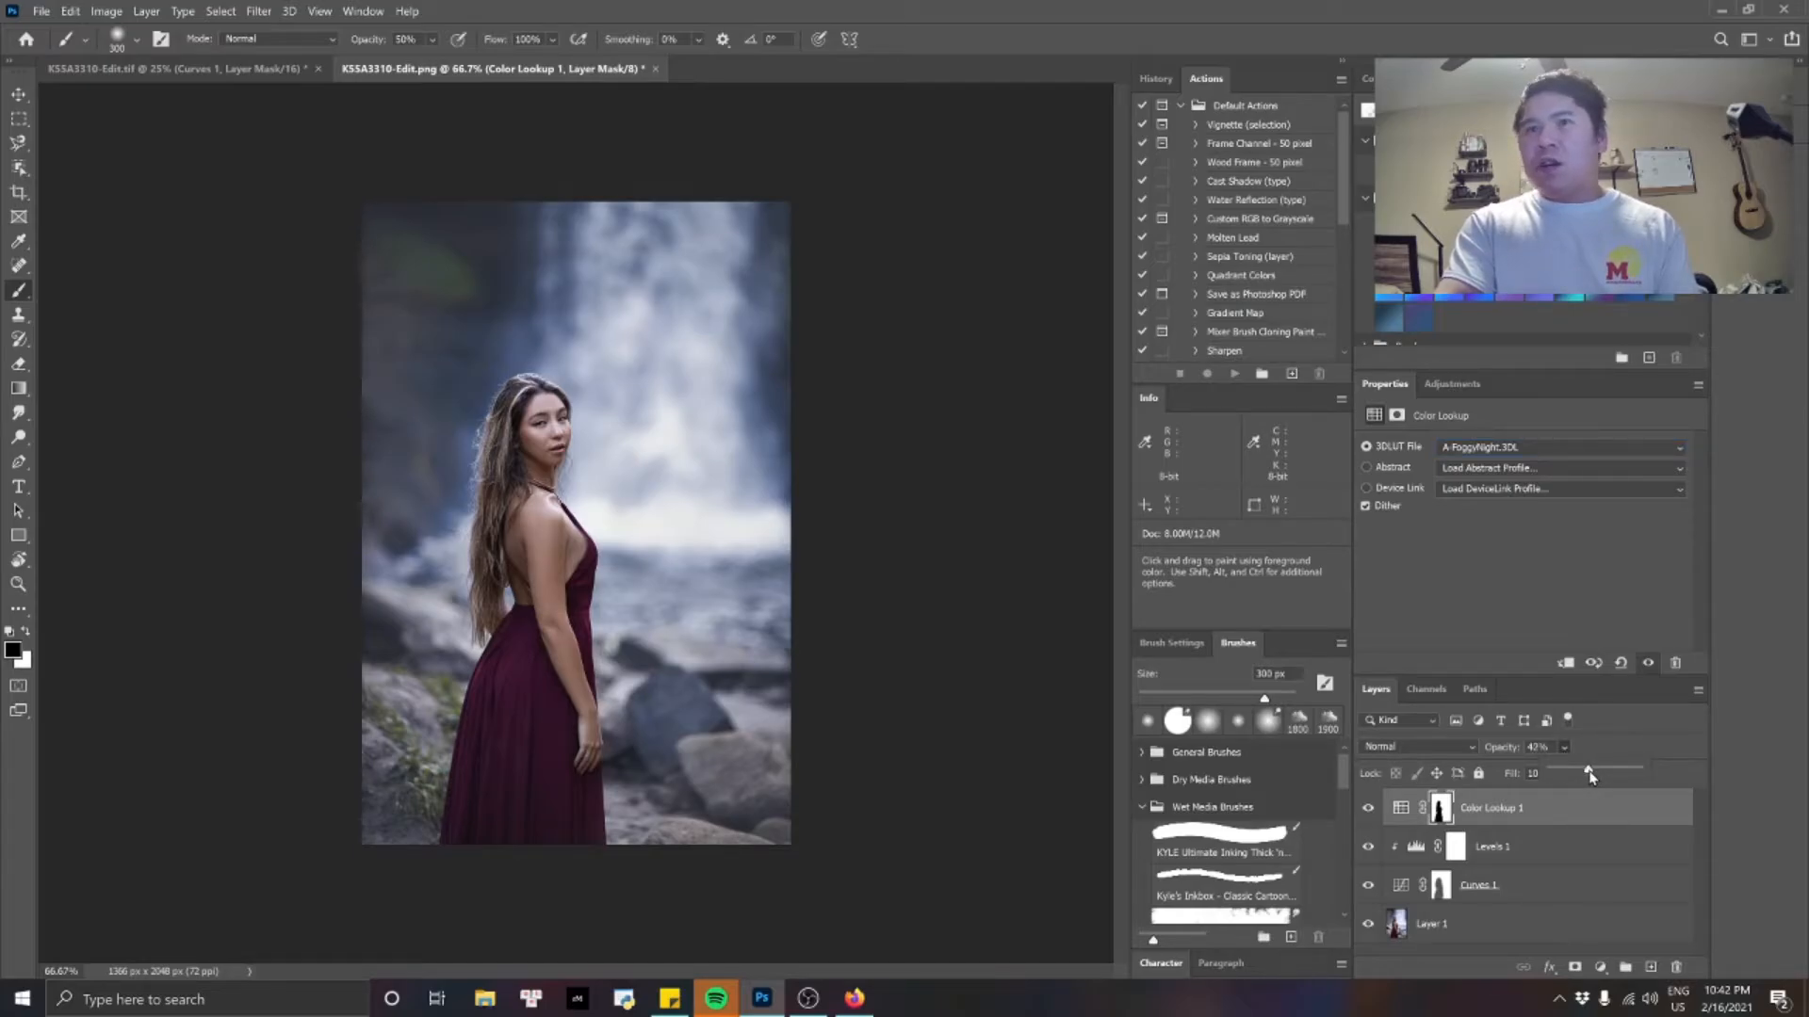
pyautogui.moveTo(1590, 775)
pyautogui.mouseDown()
pyautogui.moveTo(1545, 777)
pyautogui.moveTo(1574, 777)
pyautogui.mouseUp()
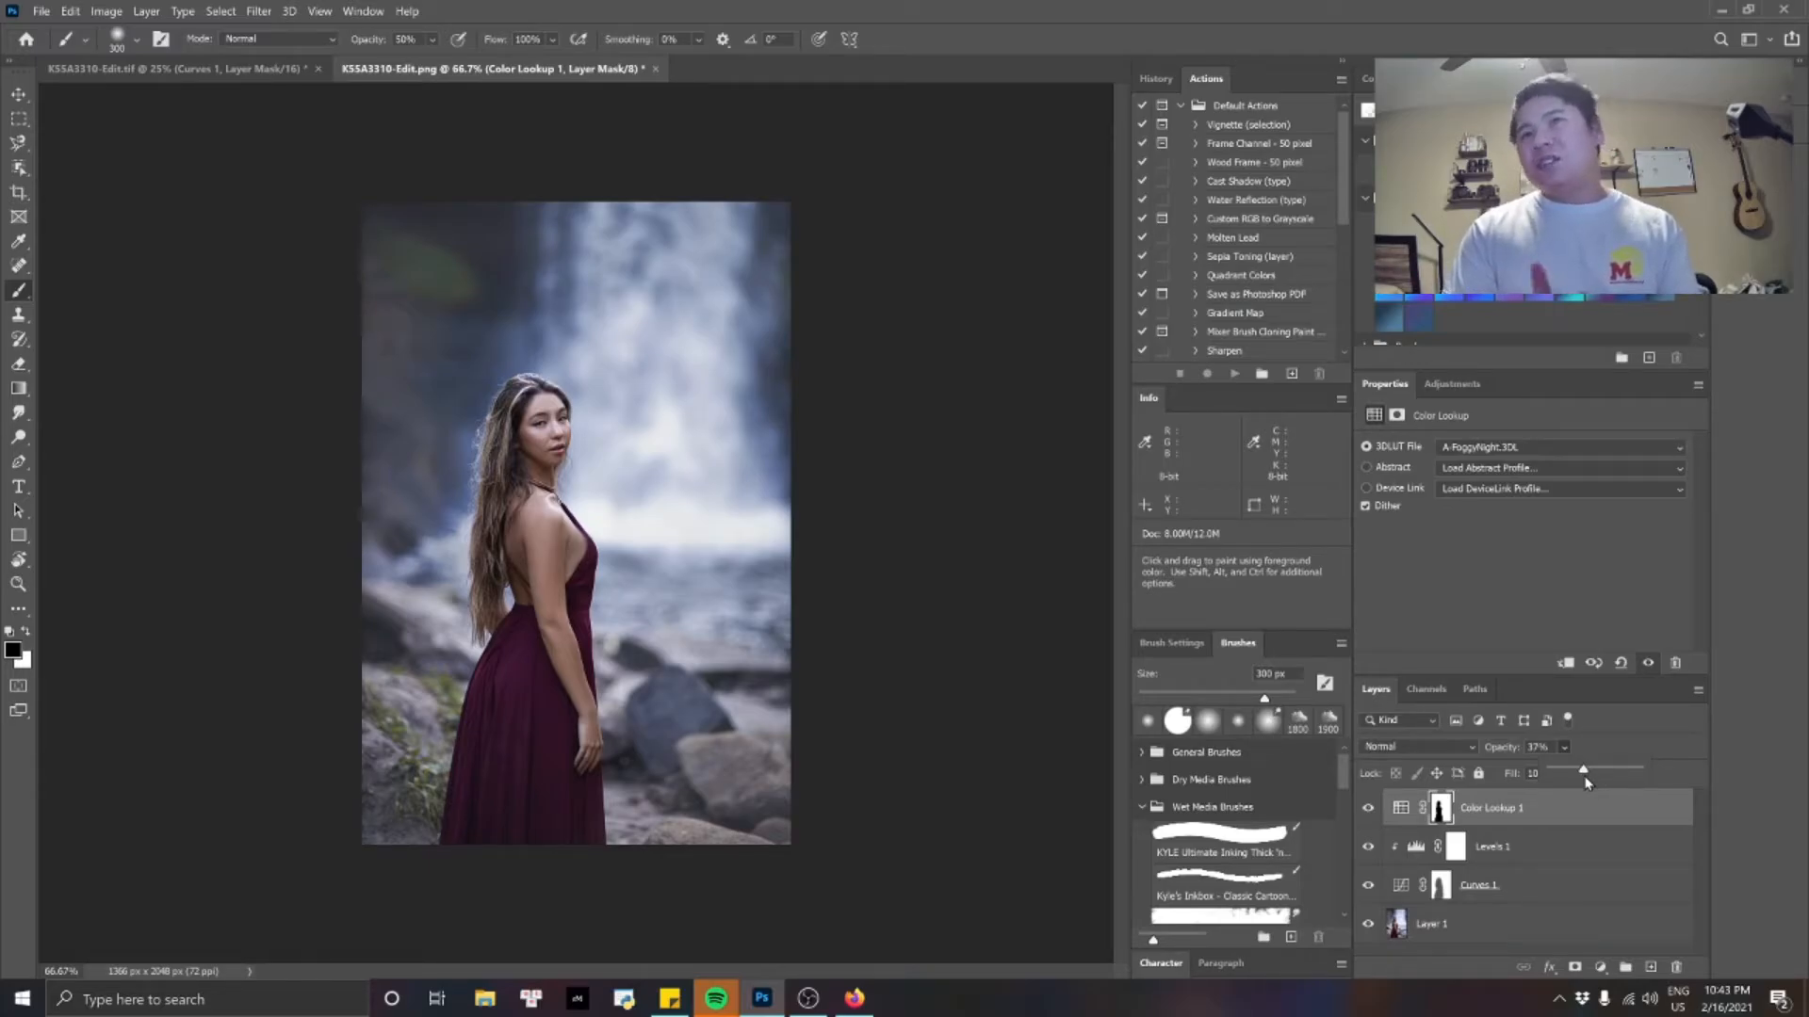
pyautogui.click(1562, 450)
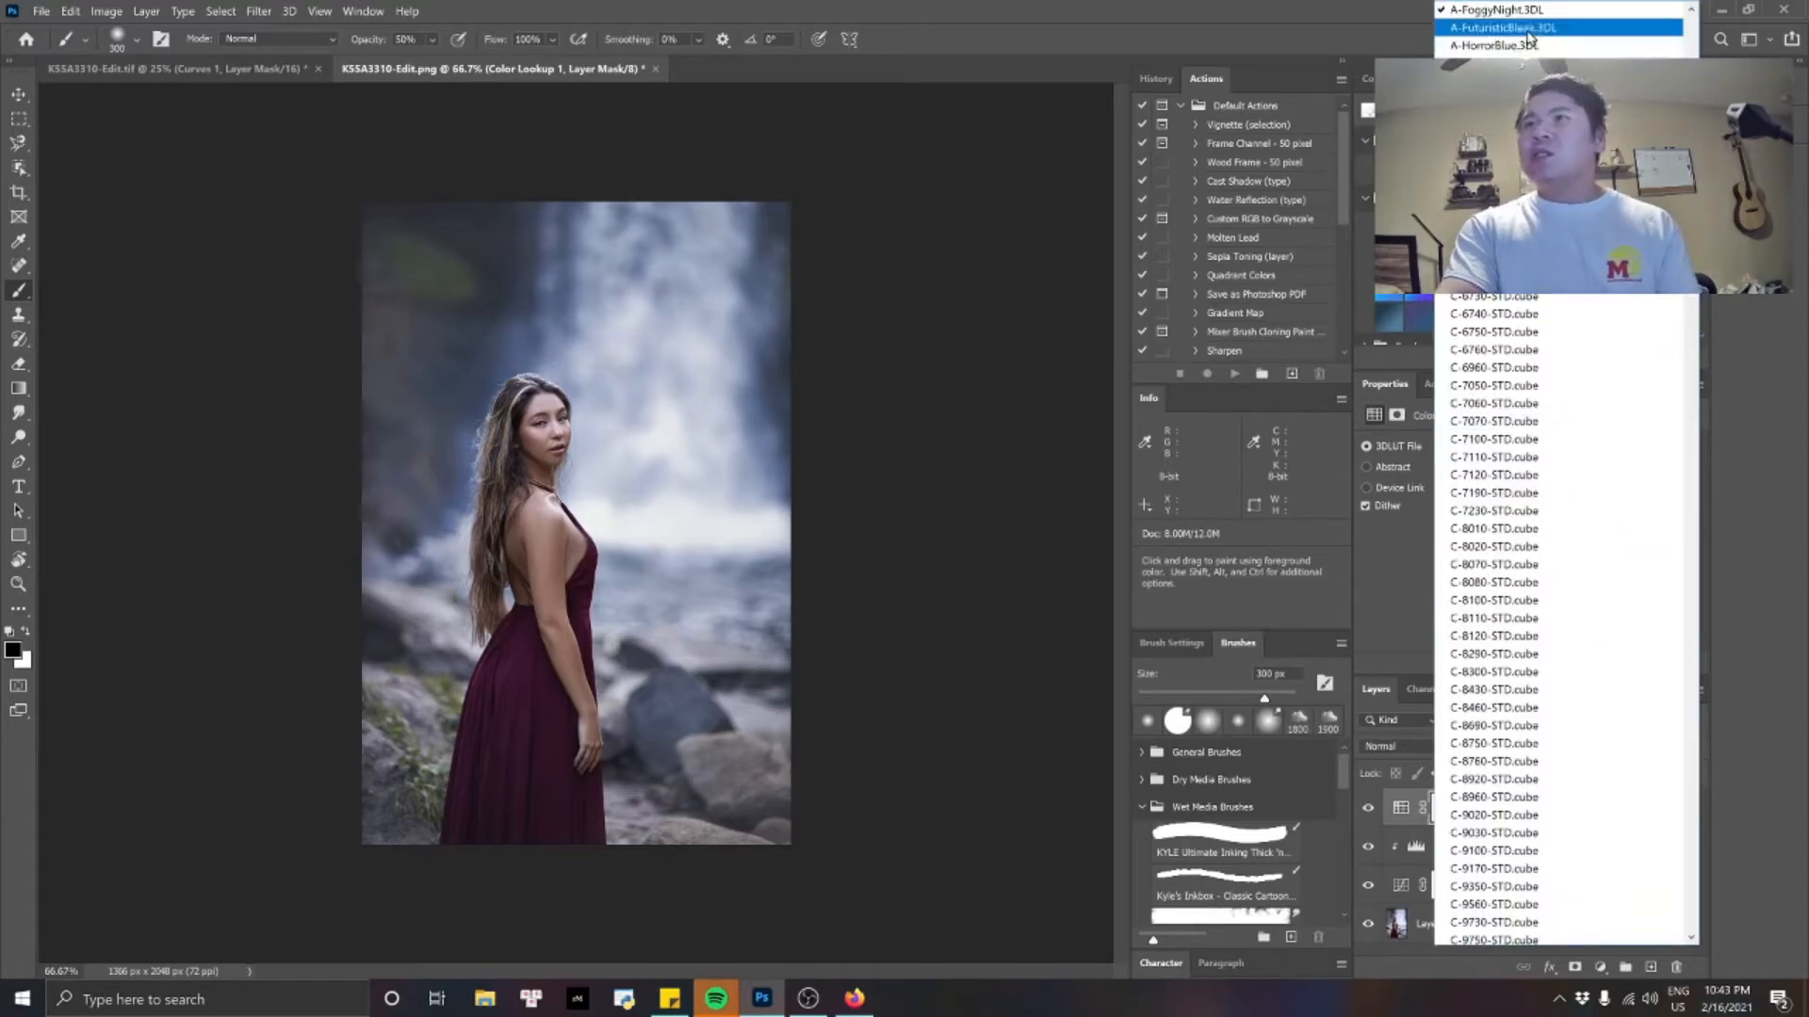
pyautogui.click(1511, 27)
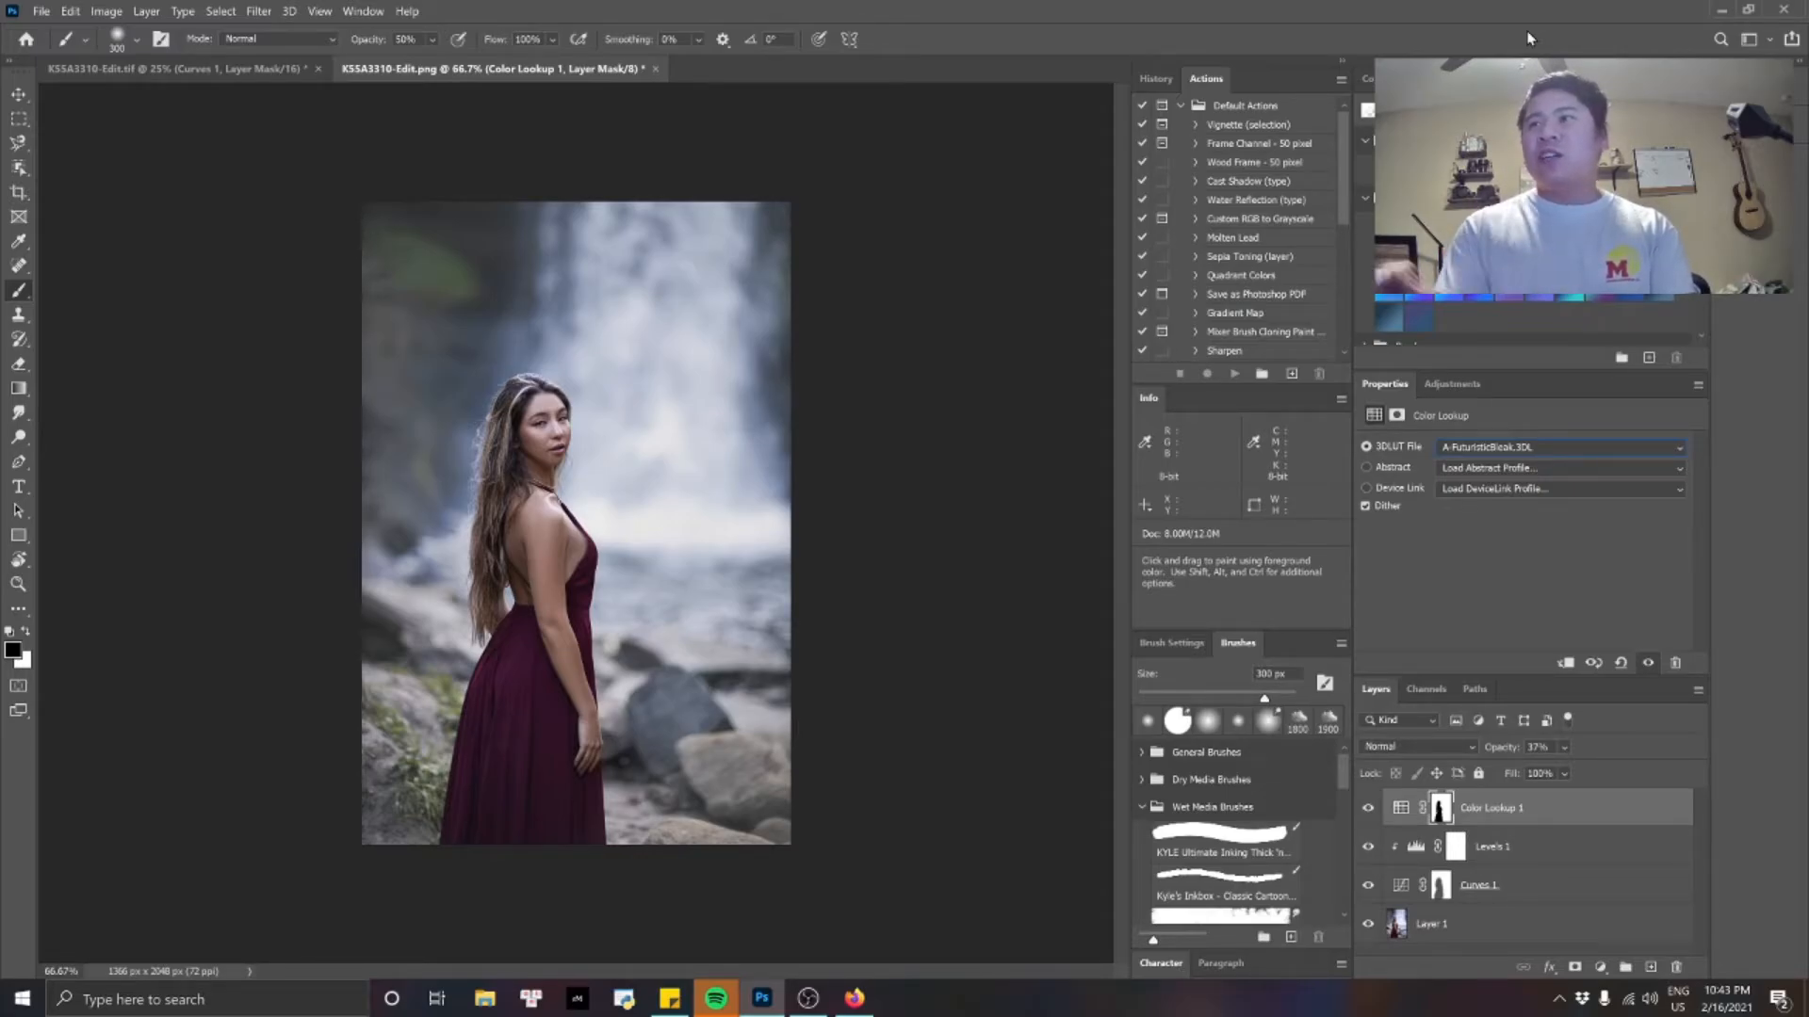
# Try stronger opacities for the Color Lookup layer and set its opacity to 65%.
pyautogui.click(1564, 748)
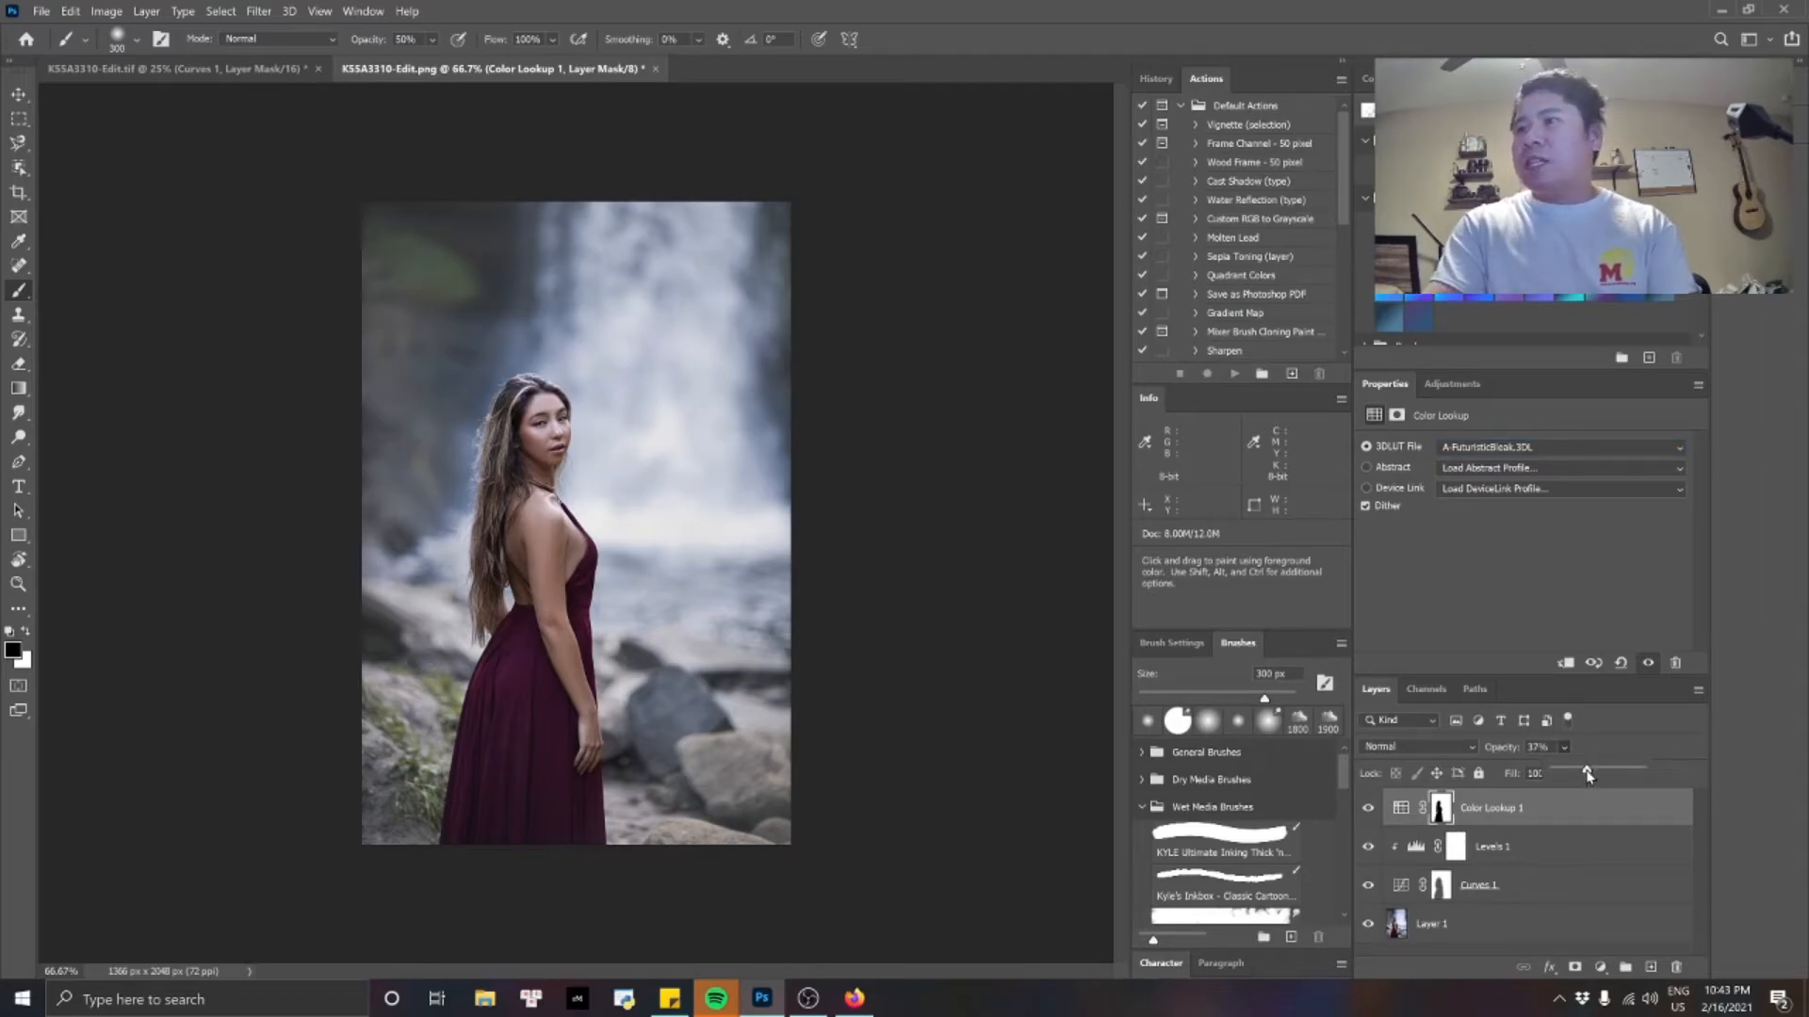
pyautogui.moveTo(1586, 770); pyautogui.dragTo(1620, 772)
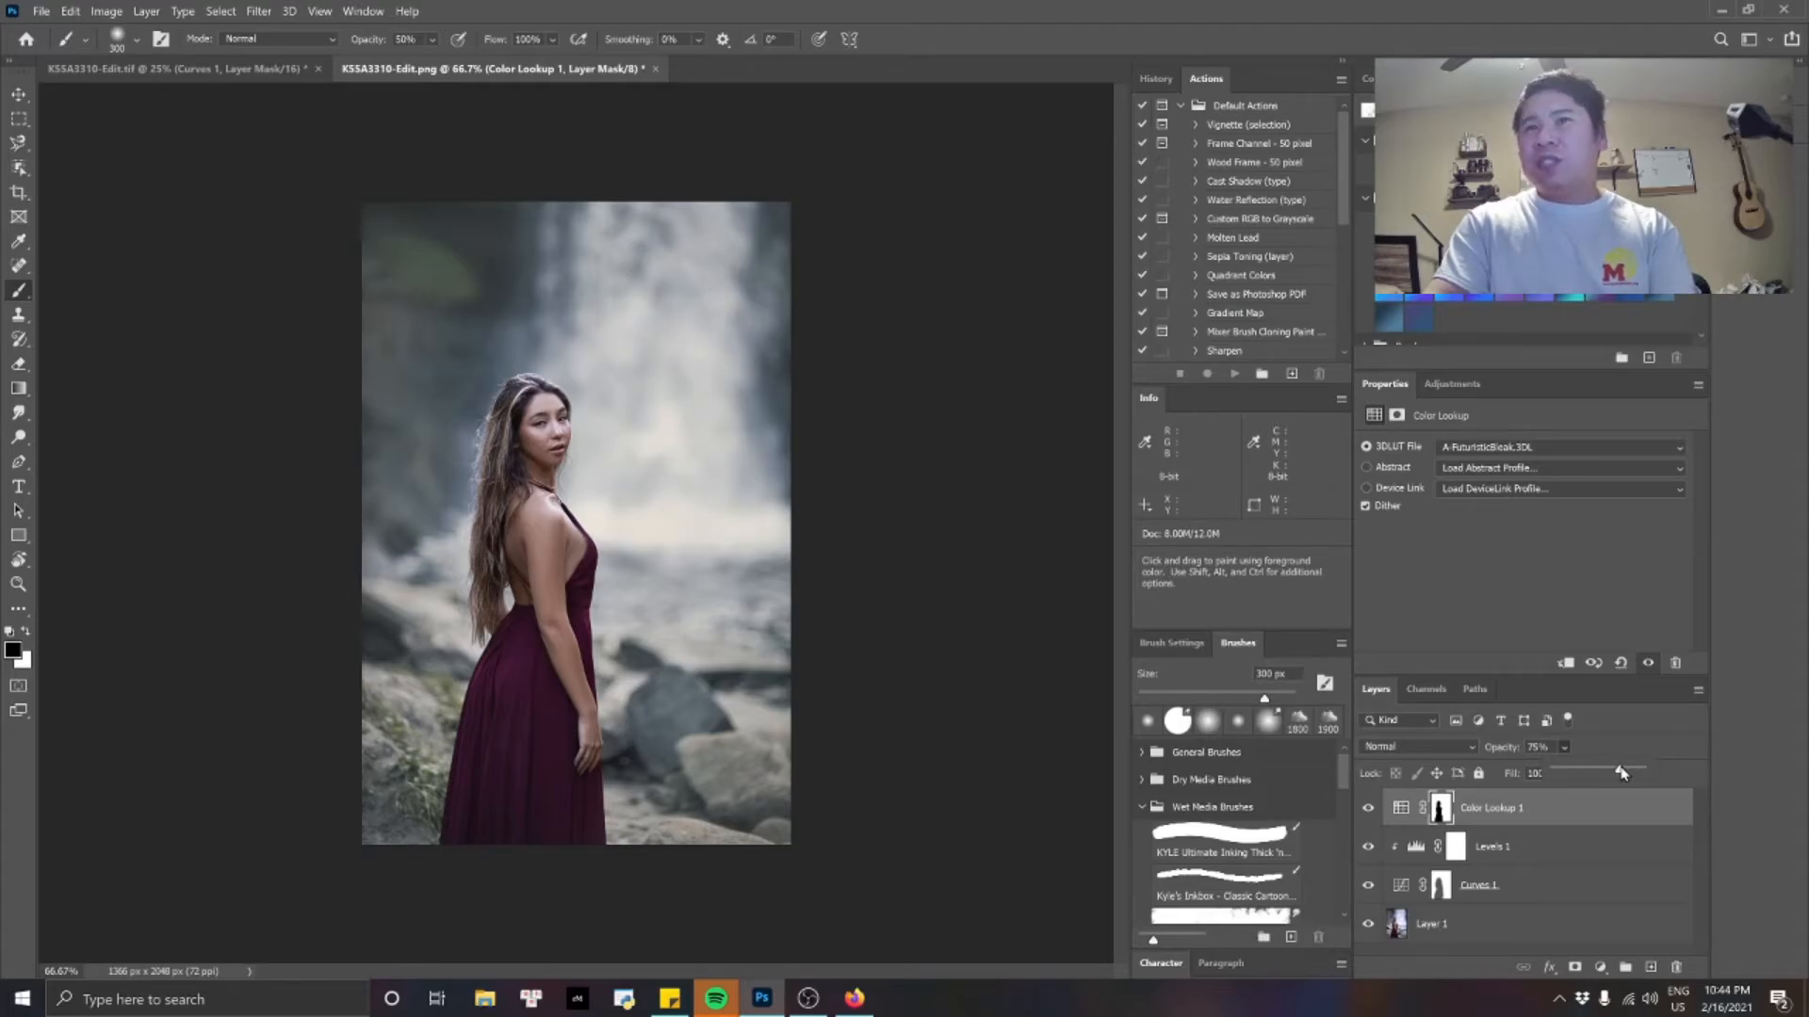
pyautogui.moveTo(1620, 772)
pyautogui.mouseDown()
pyautogui.moveTo(1579, 773)
pyautogui.moveTo(1615, 771)
pyautogui.mouseUp()
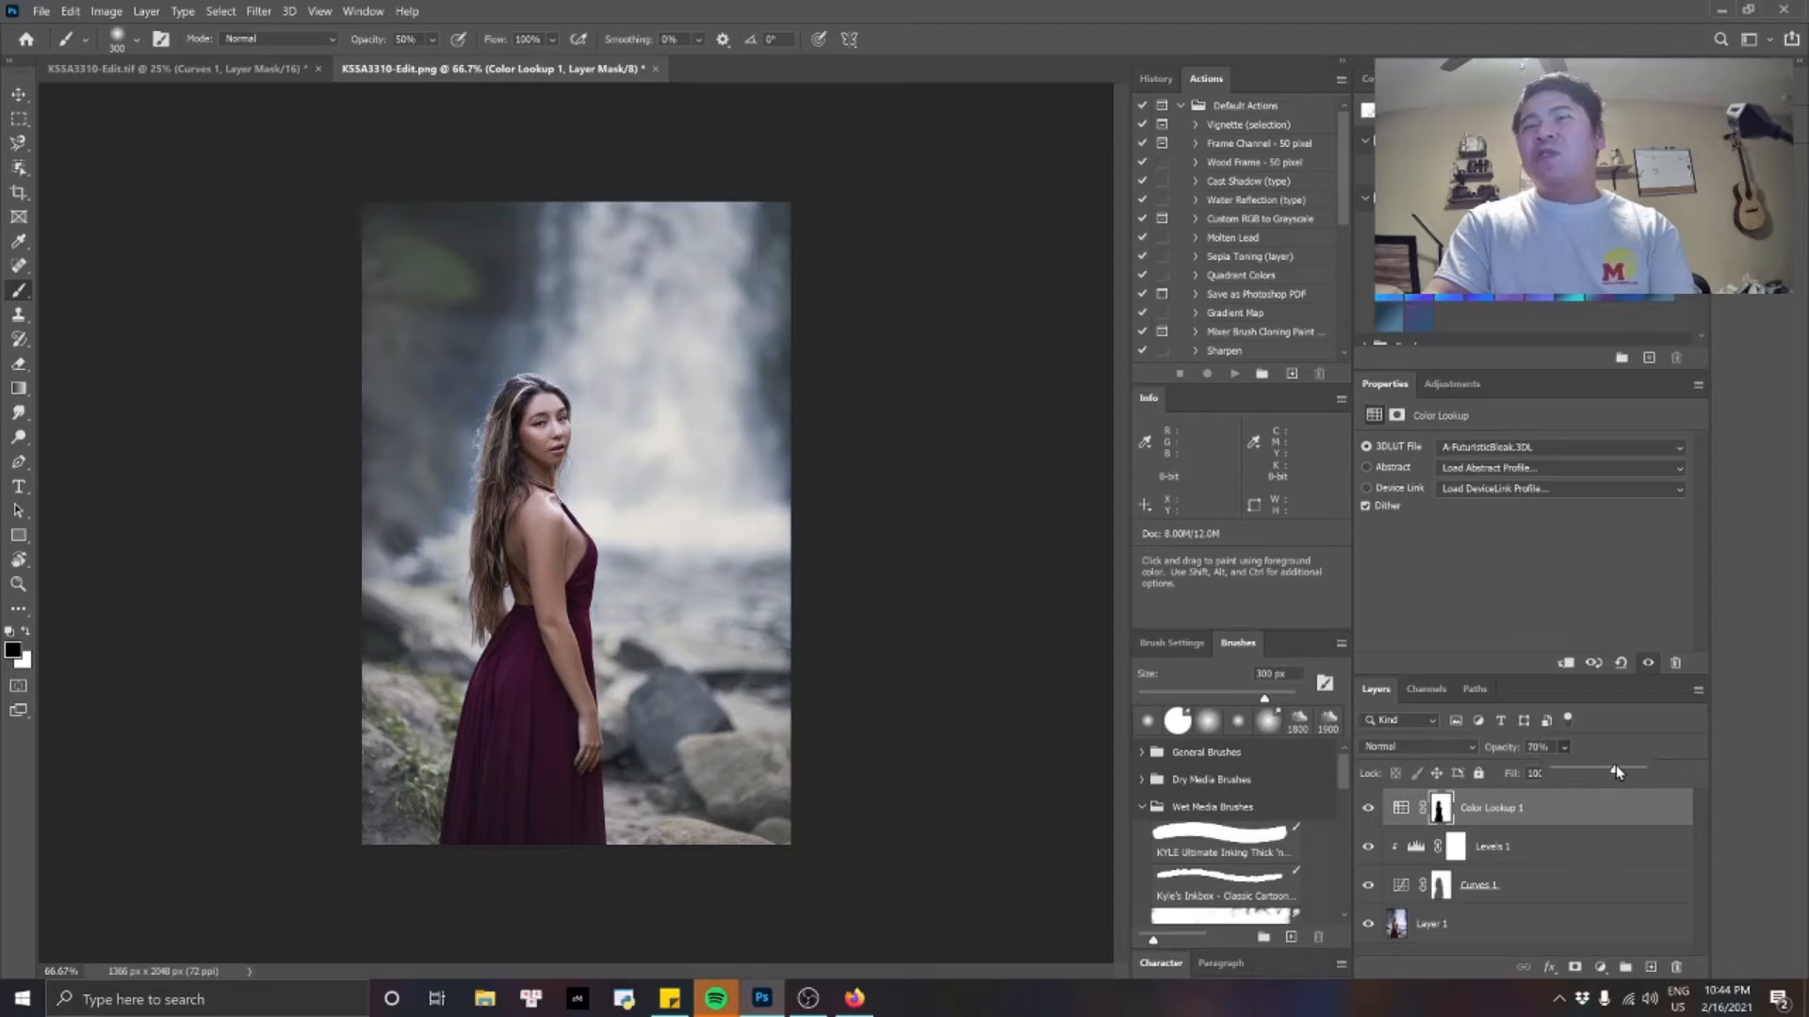
pyautogui.moveTo(1621, 772); pyautogui.dragTo(1618, 770)
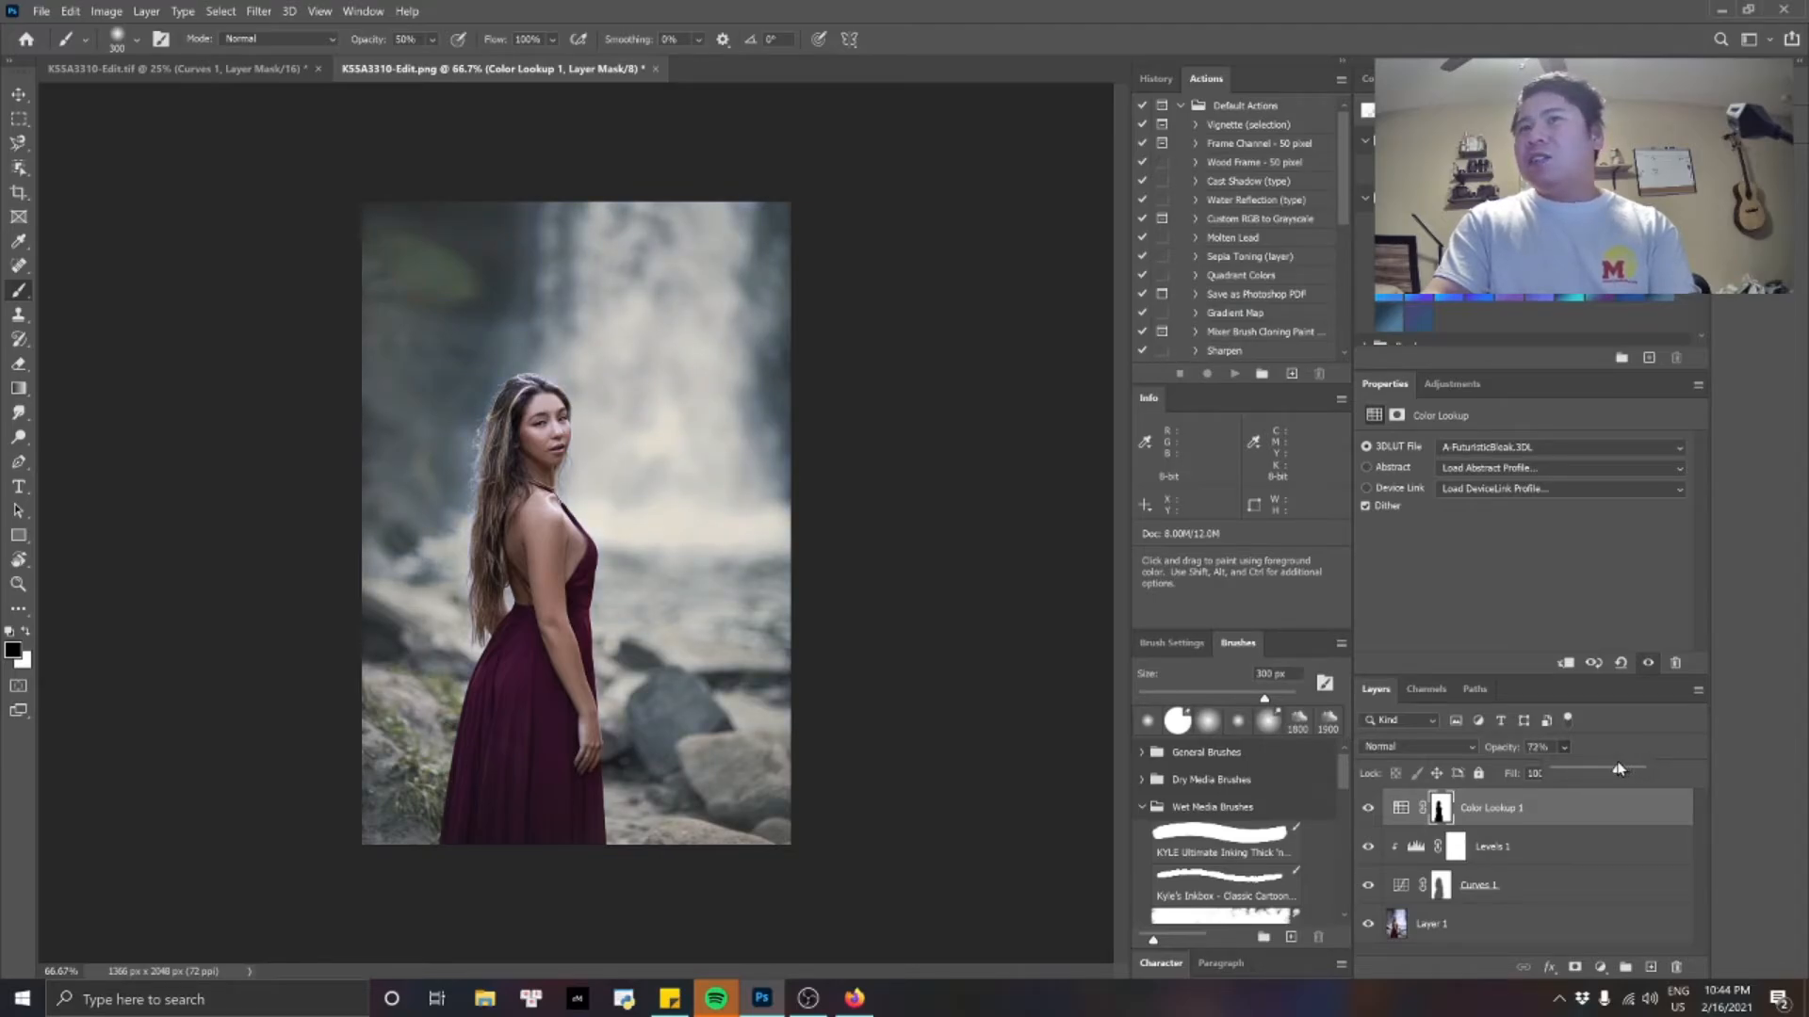
pyautogui.click(1538, 747)
pyautogui.write('65')
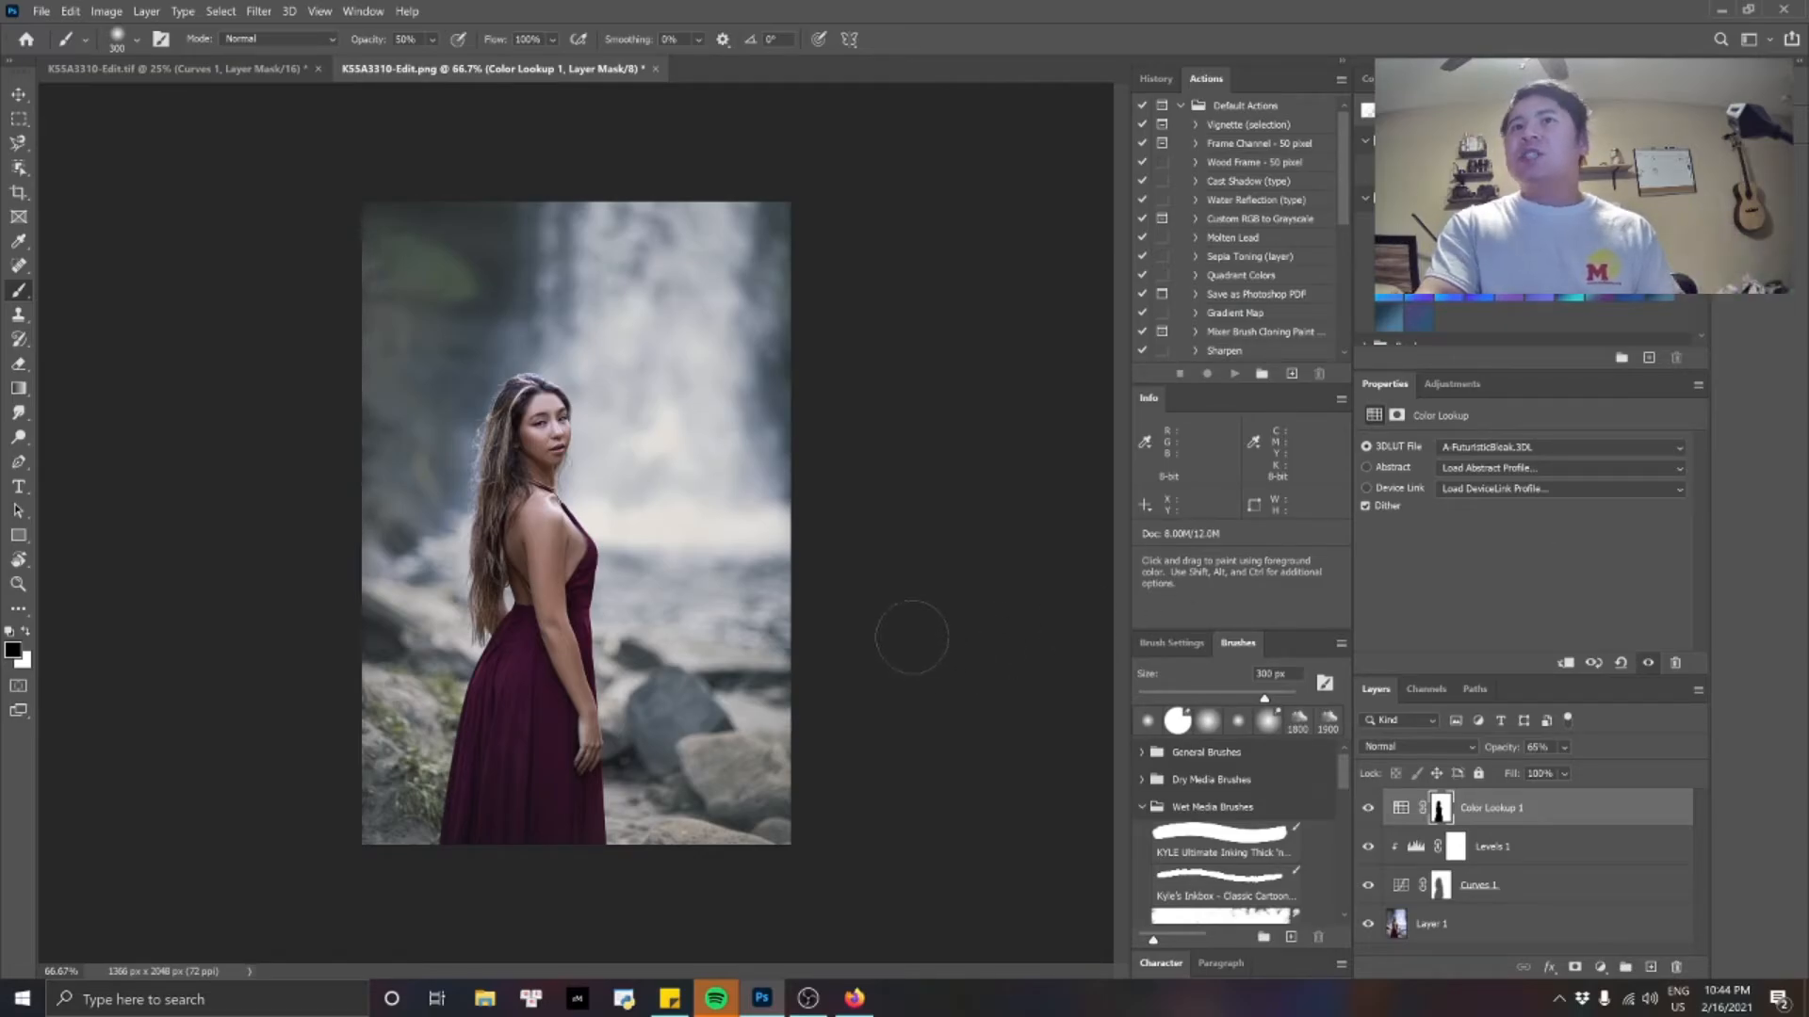
# Add a Solid Color fill layer above the Color Lookup layer in dark green #265545.
pyautogui.click(1600, 968)
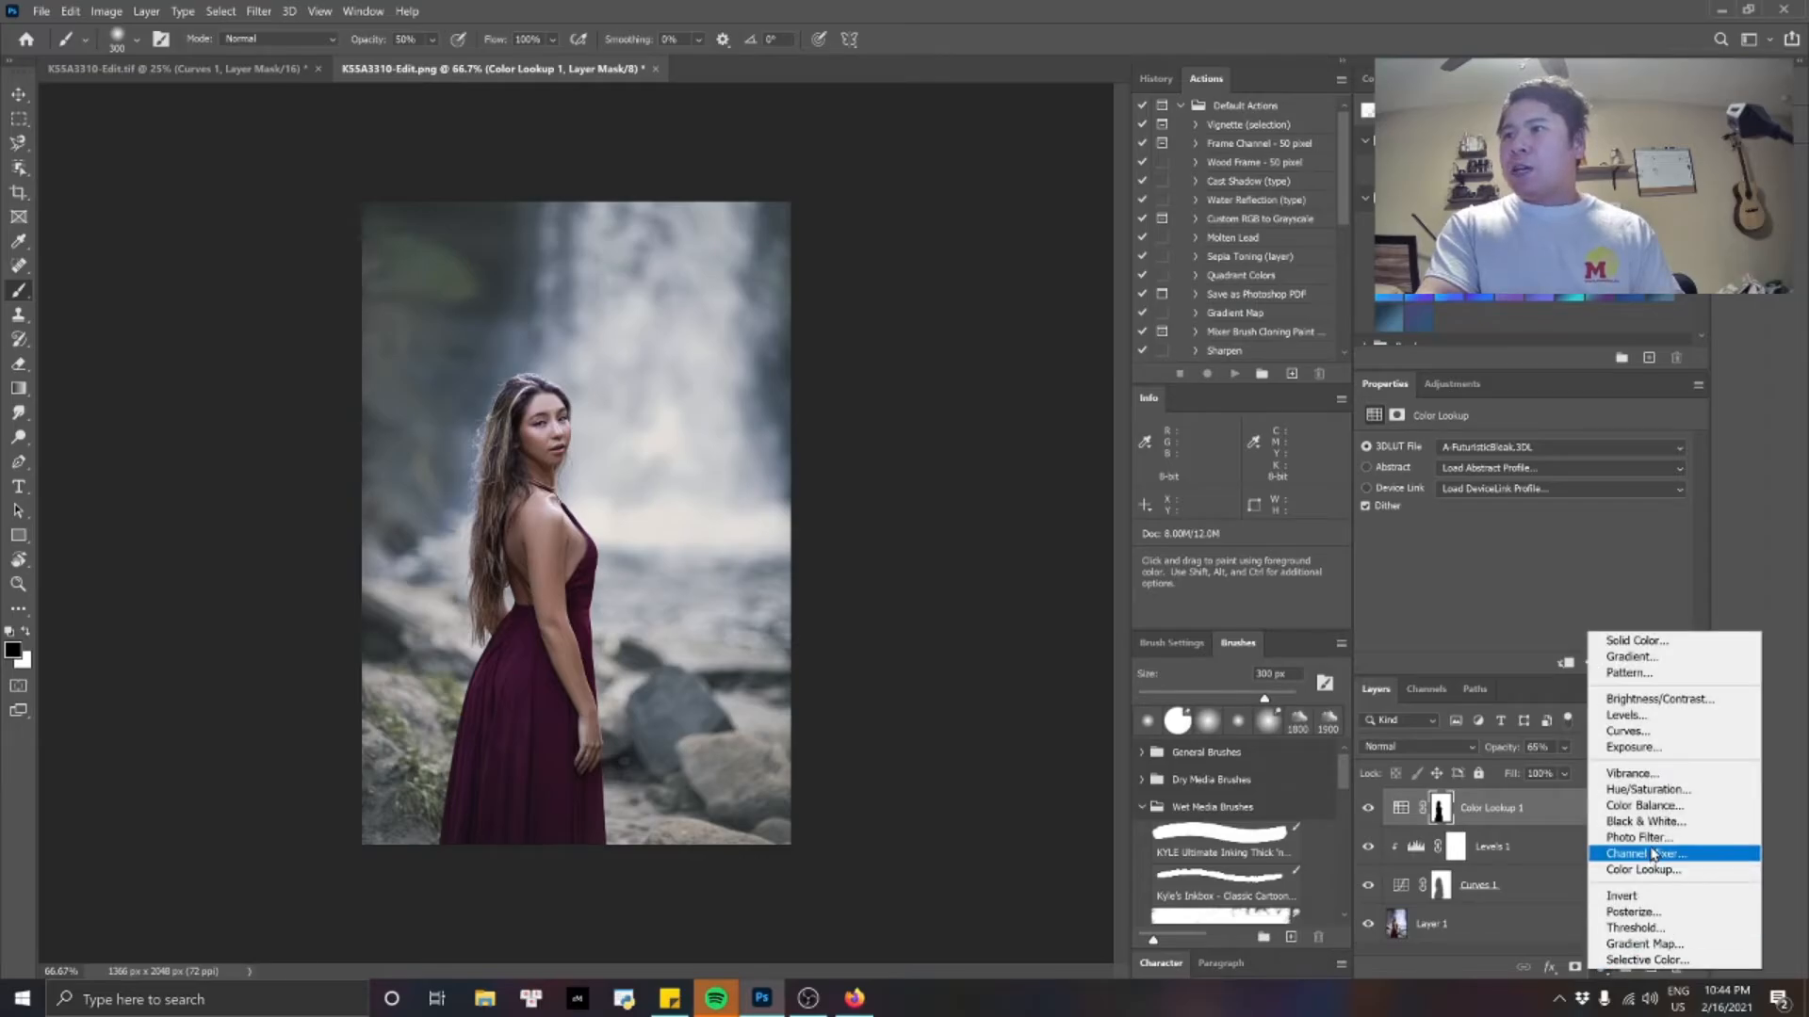
pyautogui.click(1656, 642)
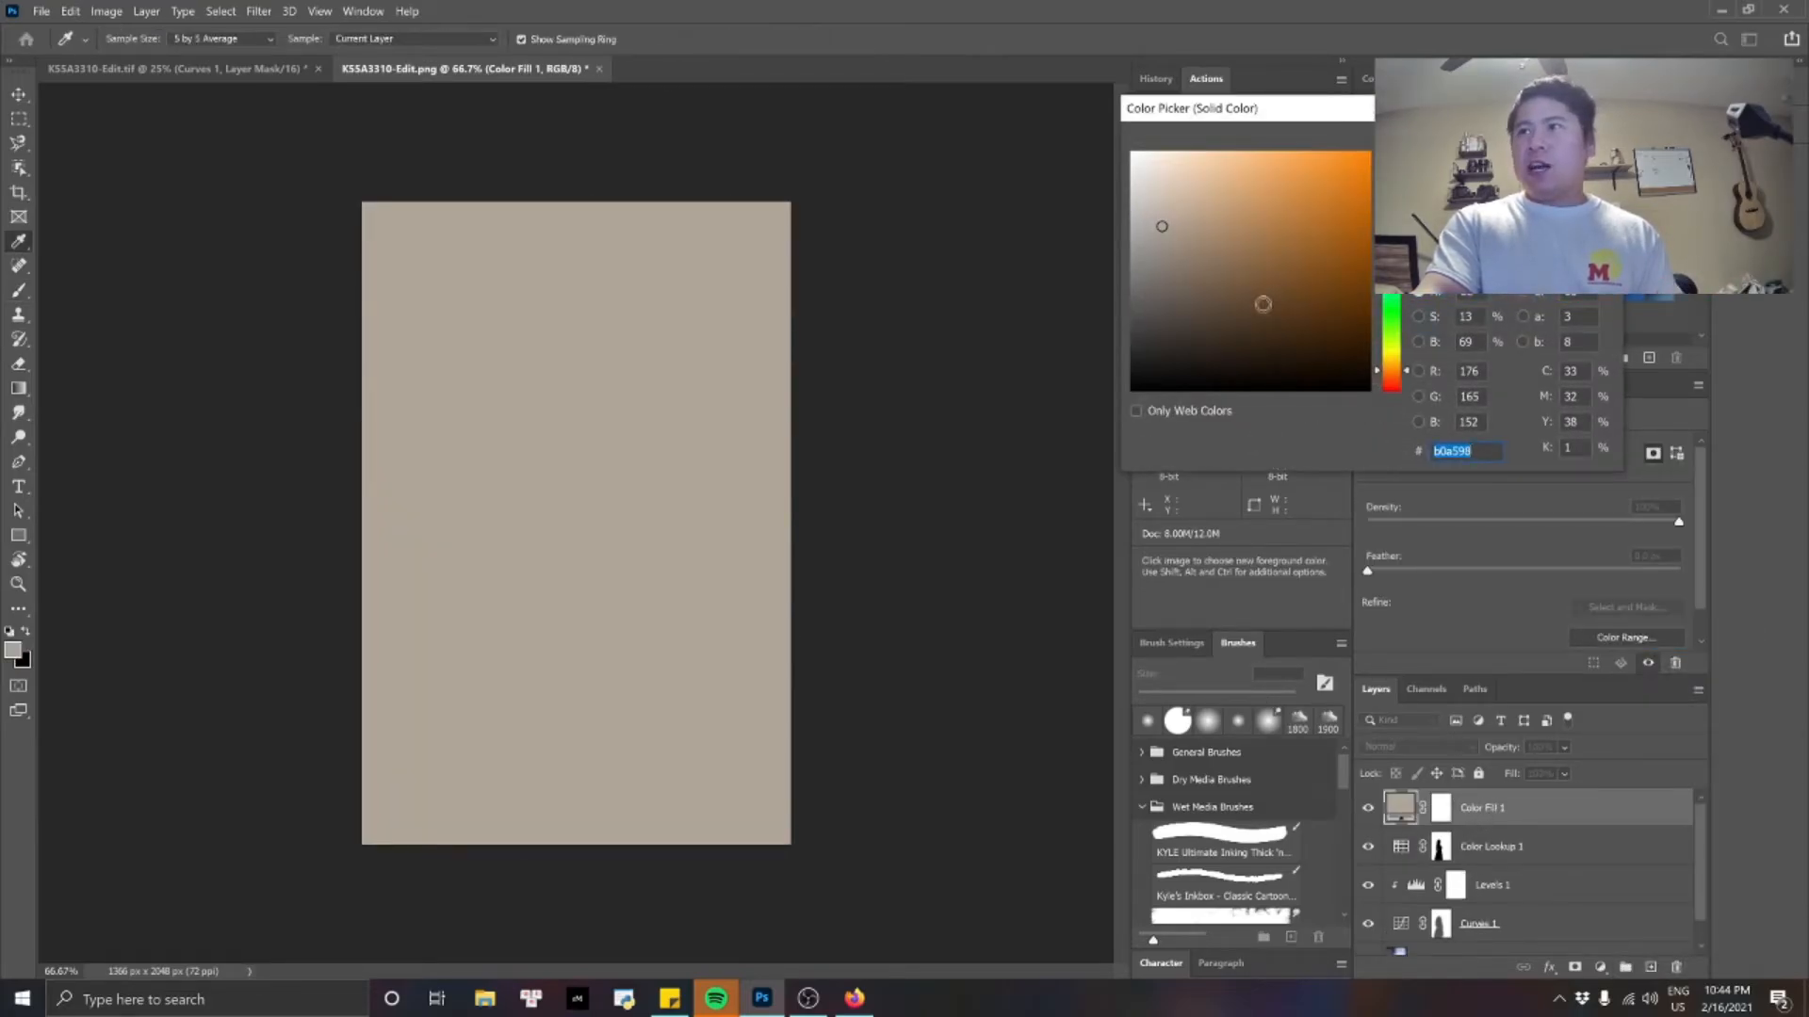
pyautogui.click(1264, 305)
pyautogui.click(1215, 342)
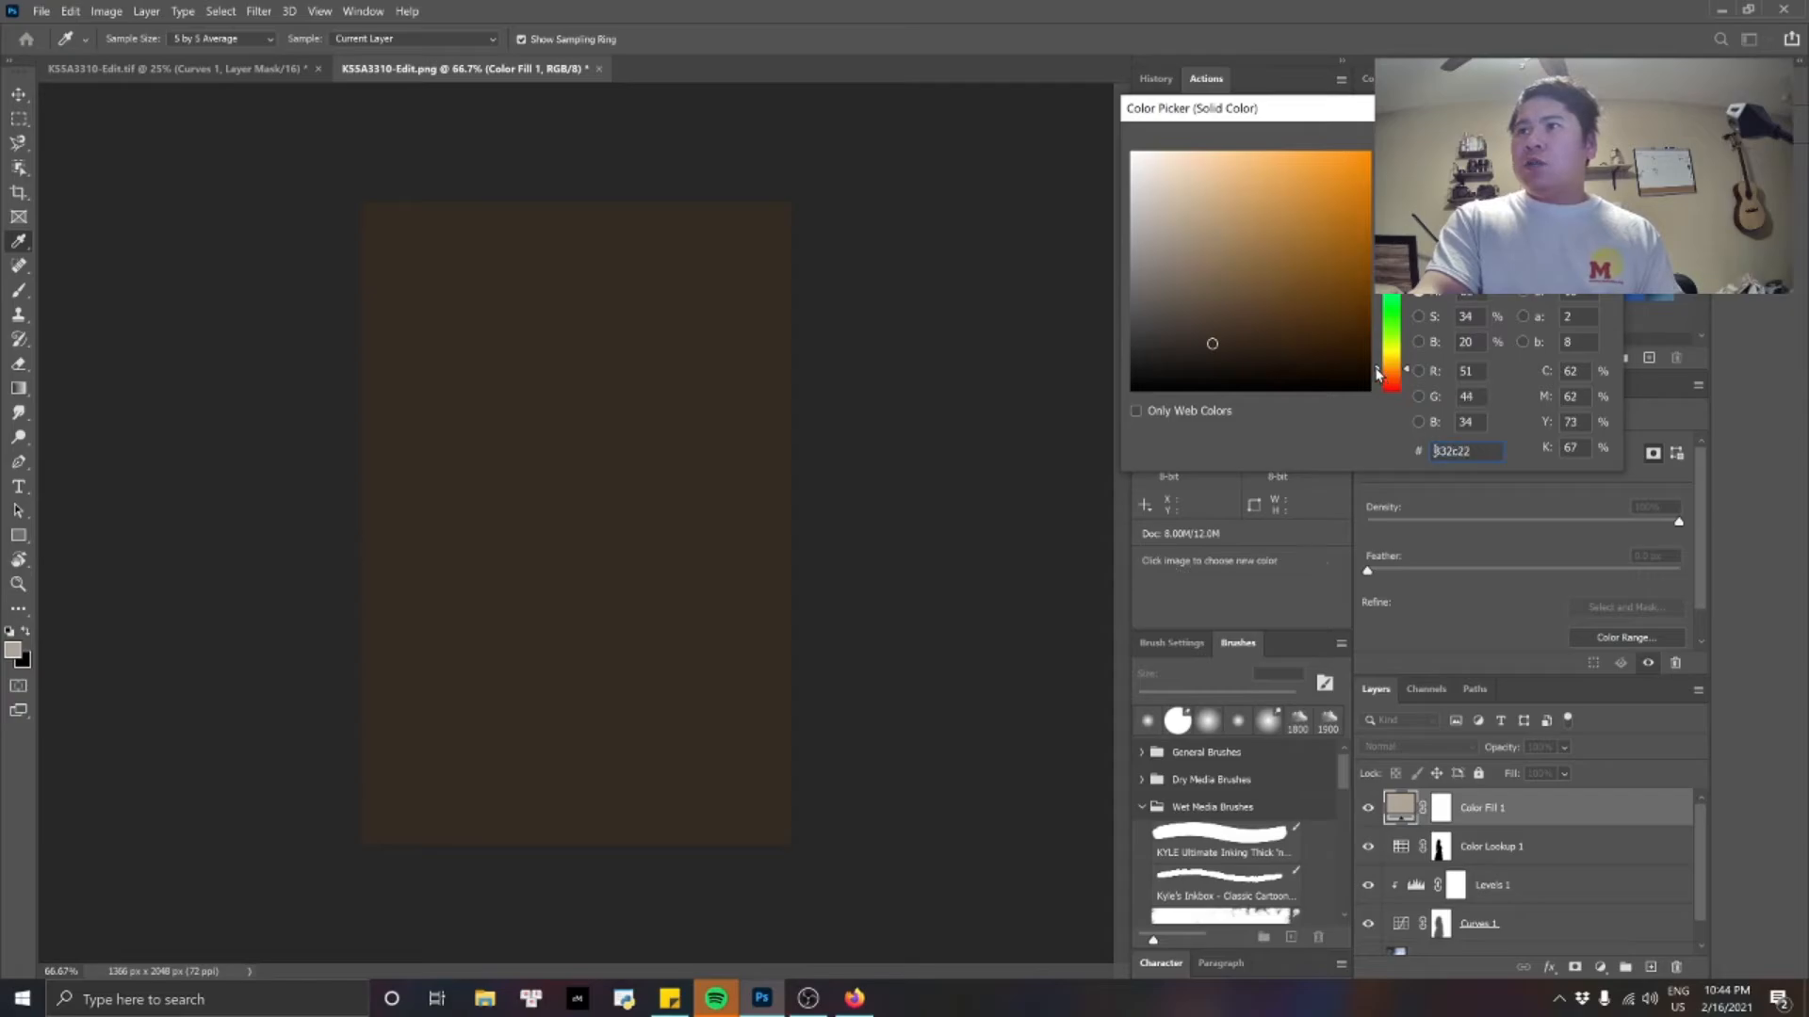
pyautogui.moveTo(1385, 372); pyautogui.dragTo(1379, 295)
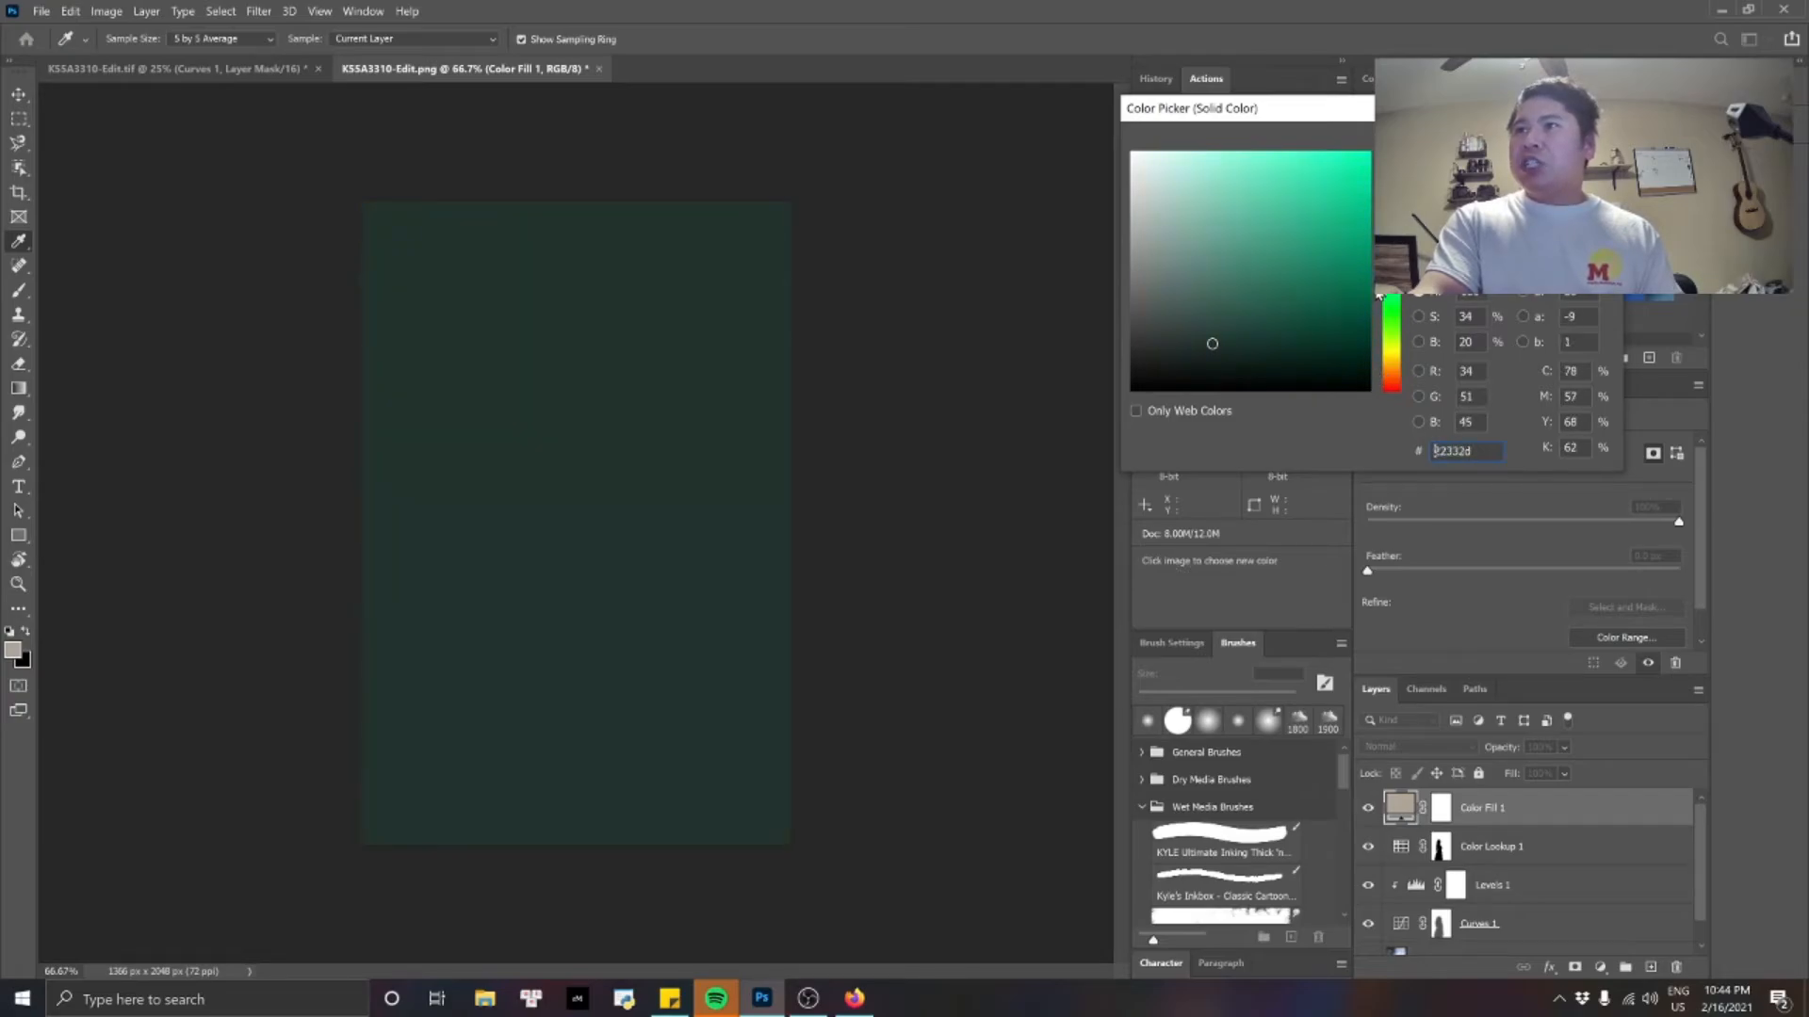
pyautogui.moveTo(1234, 287)
pyautogui.mouseDown()
pyautogui.moveTo(1250, 323)
pyautogui.moveTo(1262, 310)
pyautogui.mouseUp()
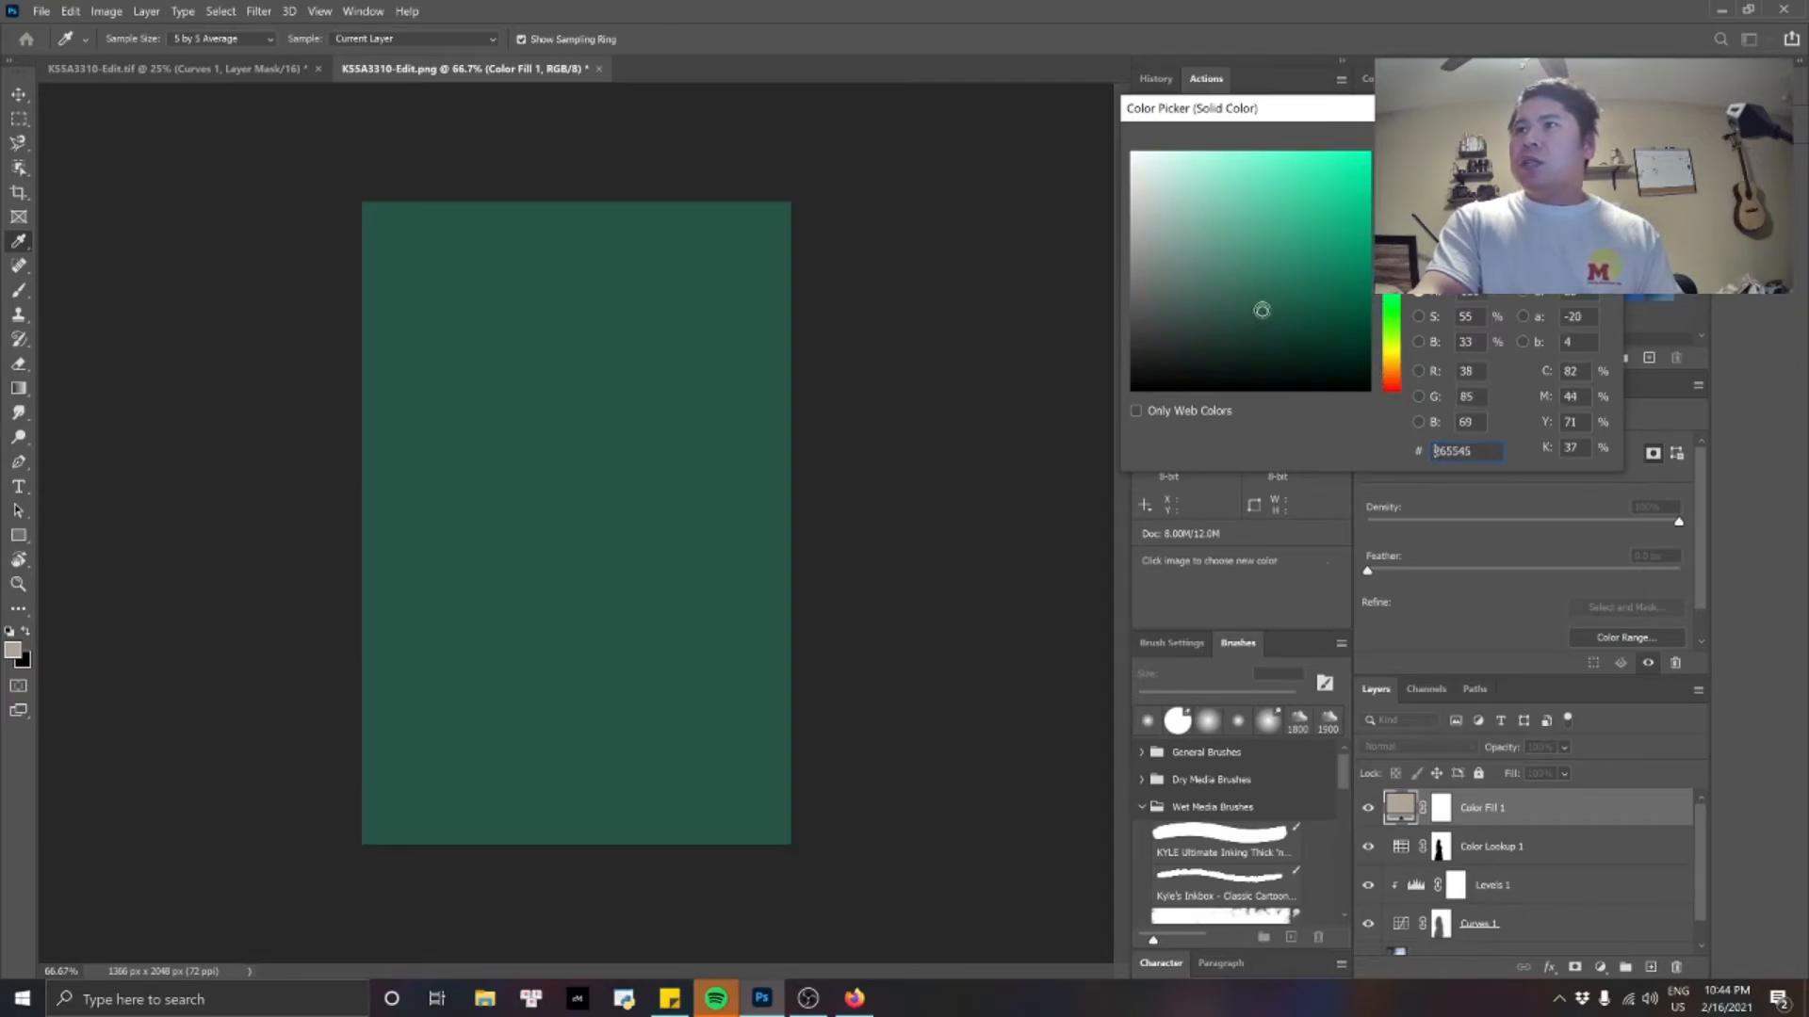
pyautogui.press('Return')
pyautogui.press('b')
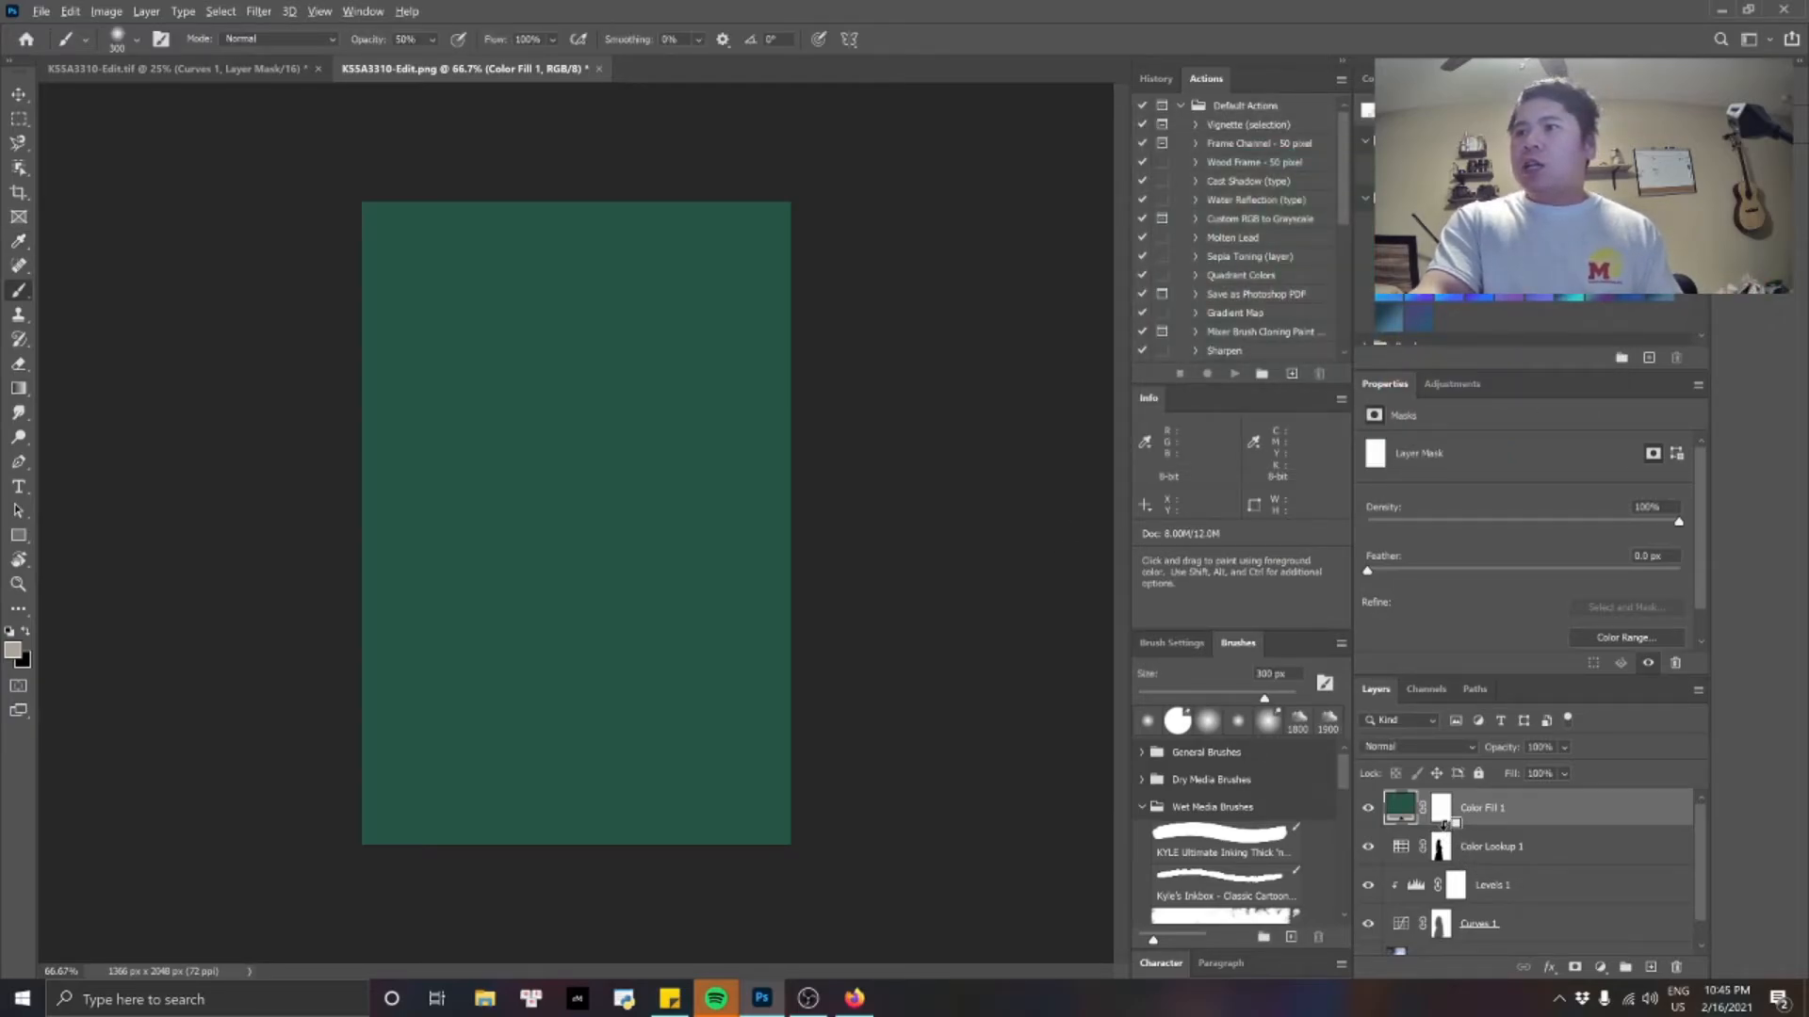
# Clip the green Color Fill layer to the Color Lookup layer and lower its opacity to about 30%.
pyautogui.keyDown('alt'); pyautogui.click(1443, 824); pyautogui.keyUp('alt')
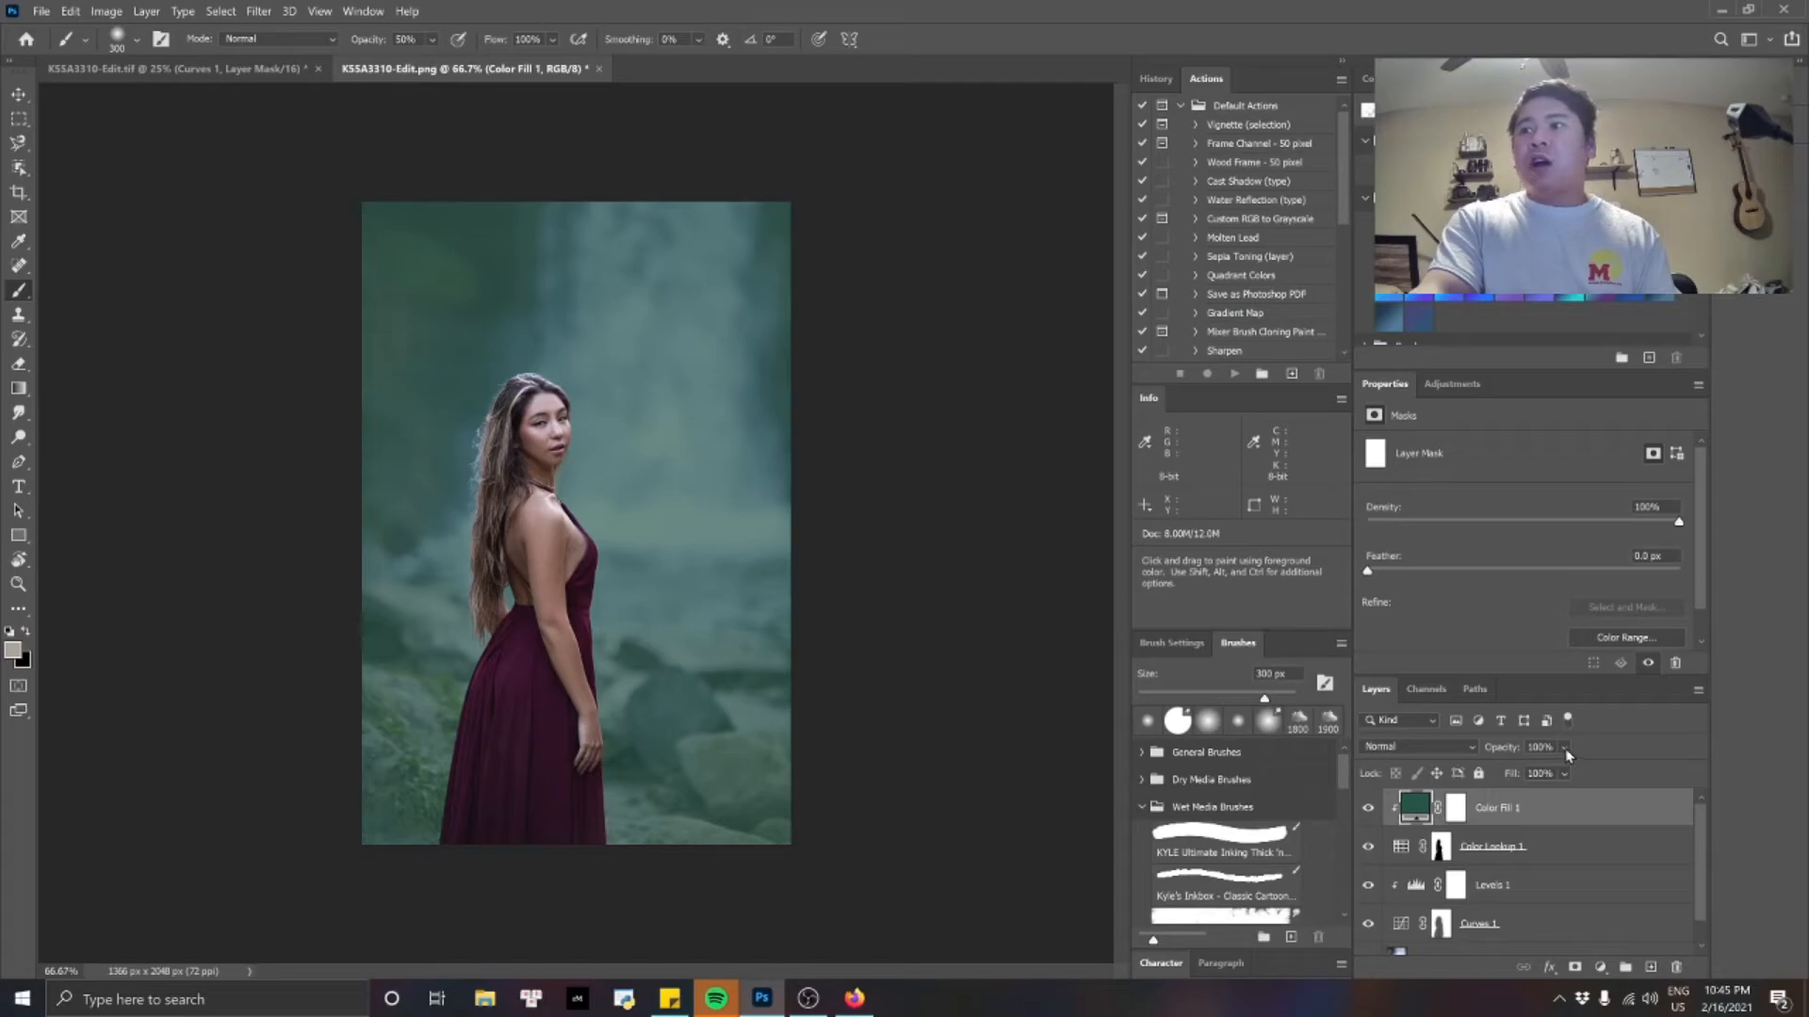
pyautogui.click(1563, 773)
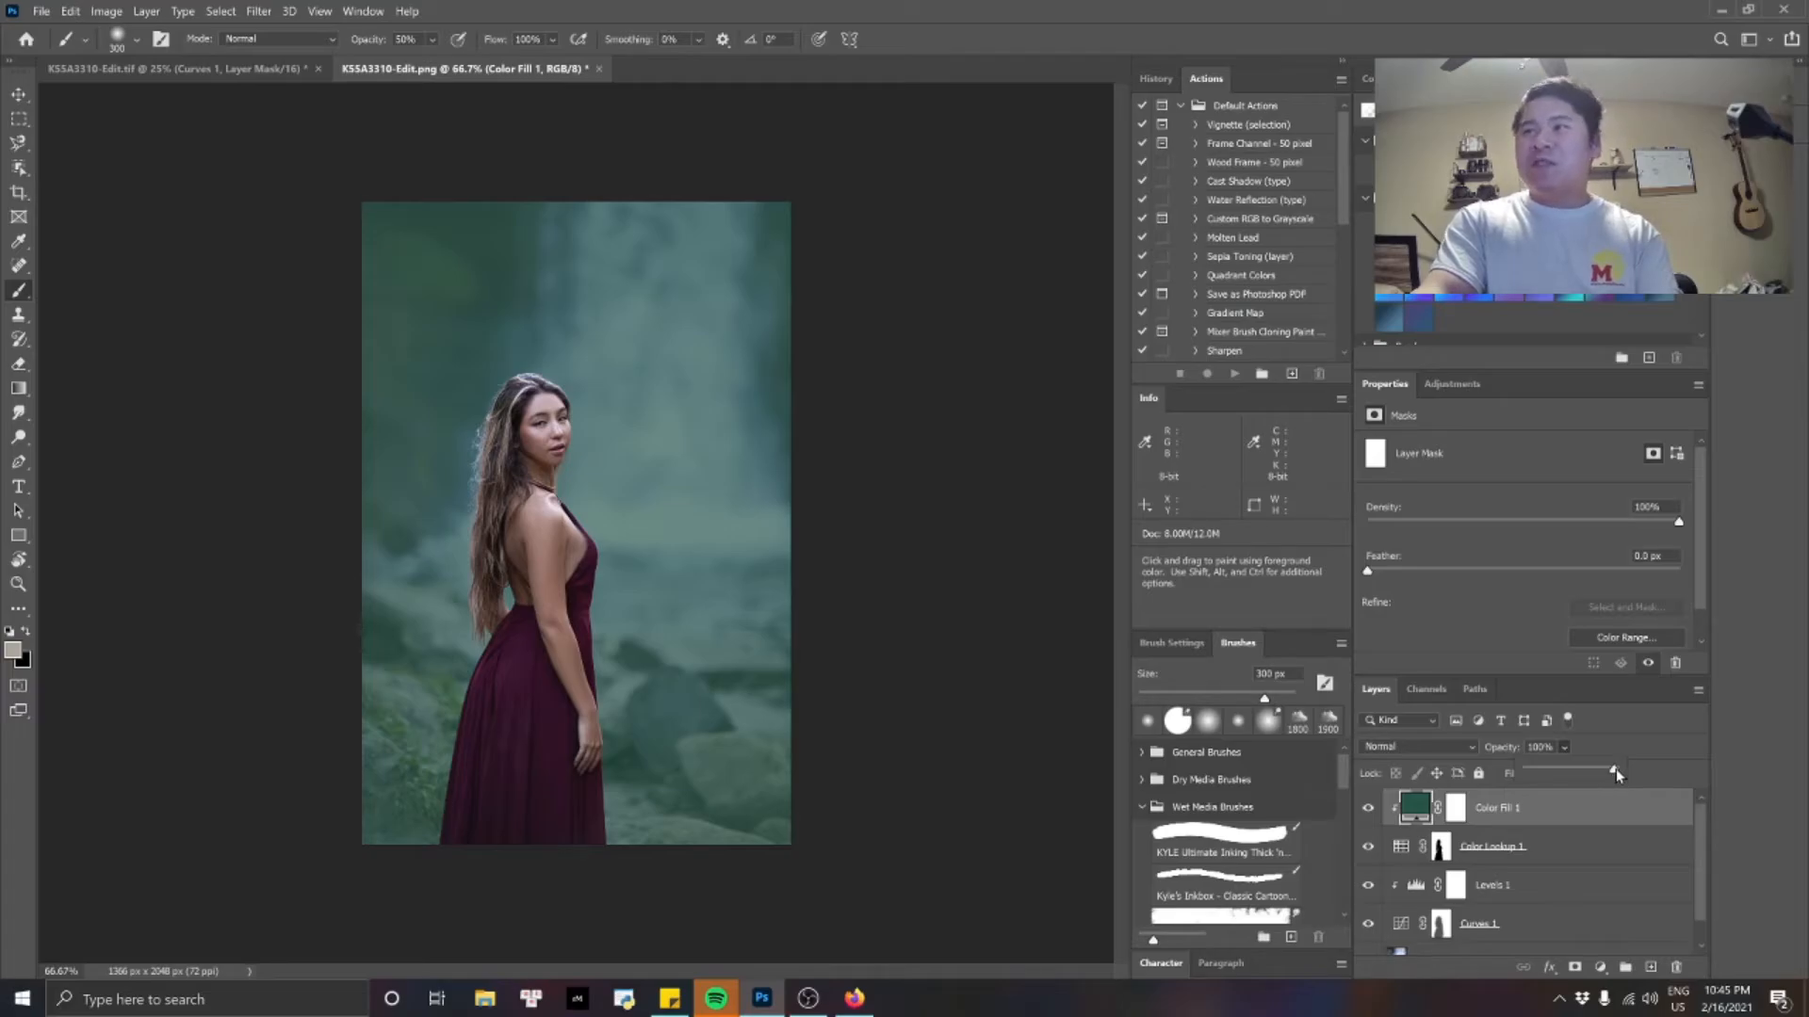
pyautogui.moveTo(1614, 769); pyautogui.dragTo(1557, 772)
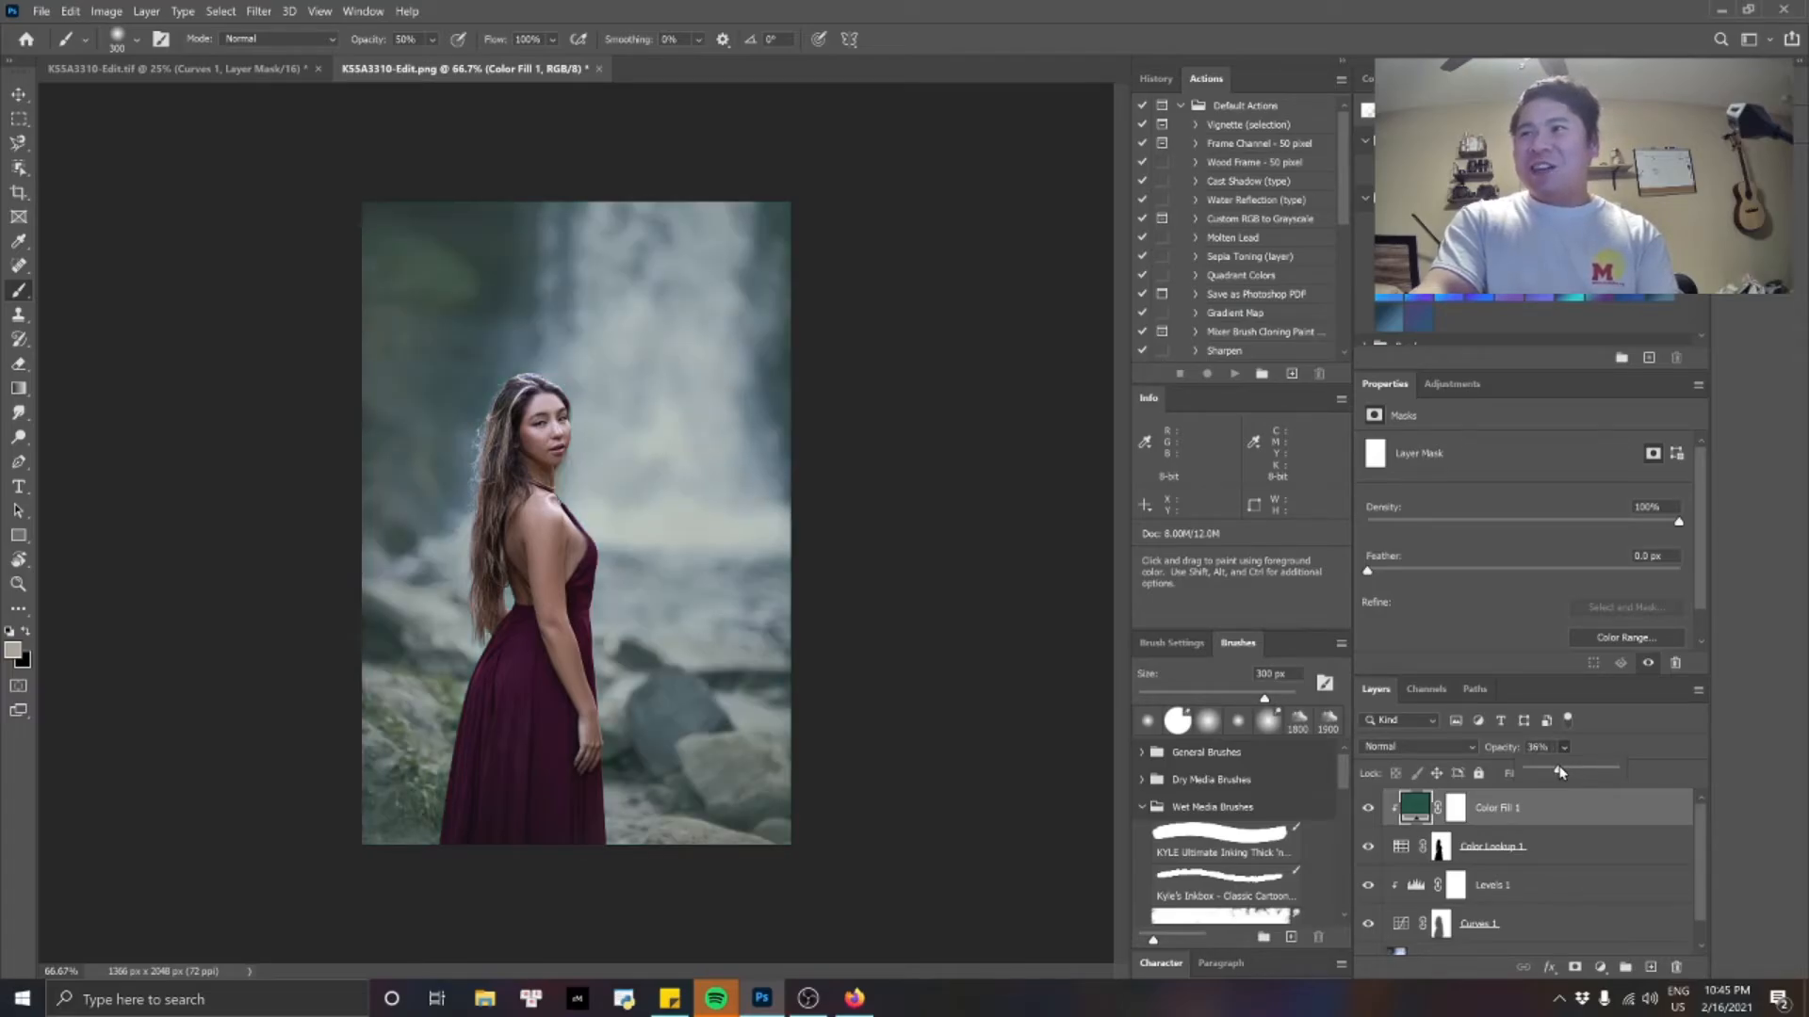
pyautogui.moveTo(1559, 771); pyautogui.dragTo(1555, 765)
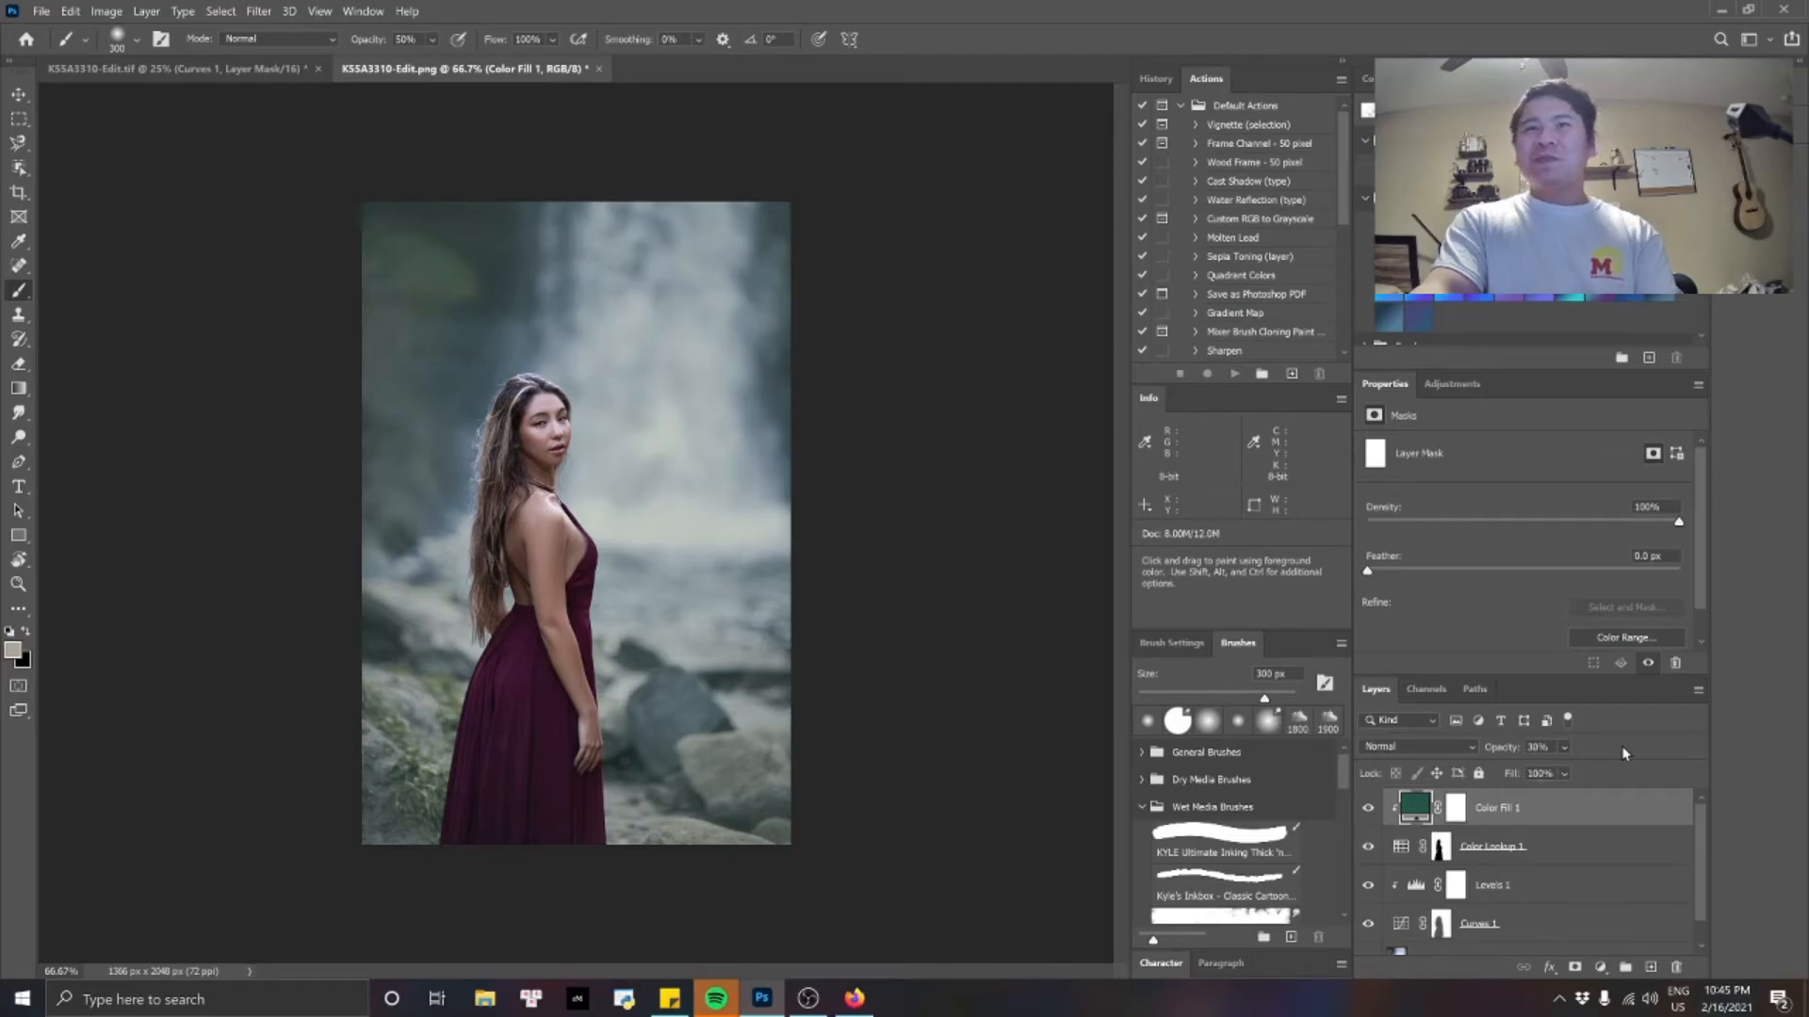
# Toggle the Color Fill 1 layer's visibility to compare the background with and without the green tint.
pyautogui.click(1369, 809)
pyautogui.click(1369, 809)
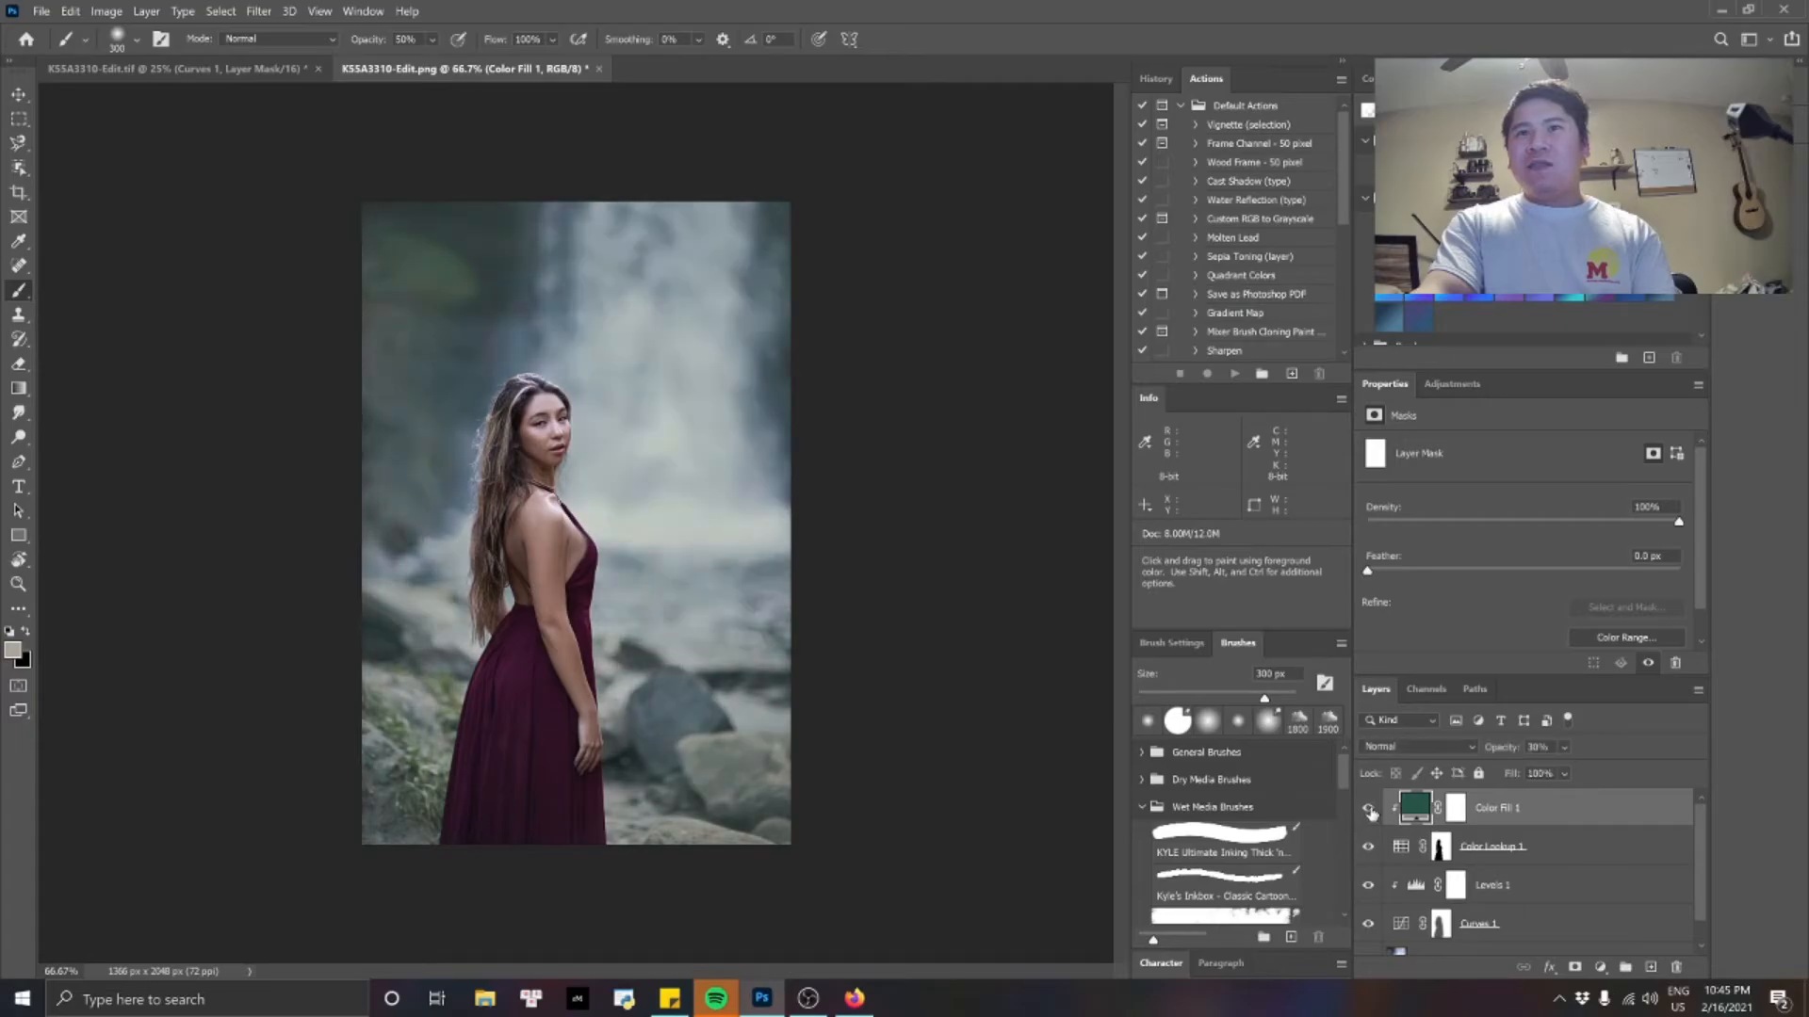
pyautogui.click(1368, 809)
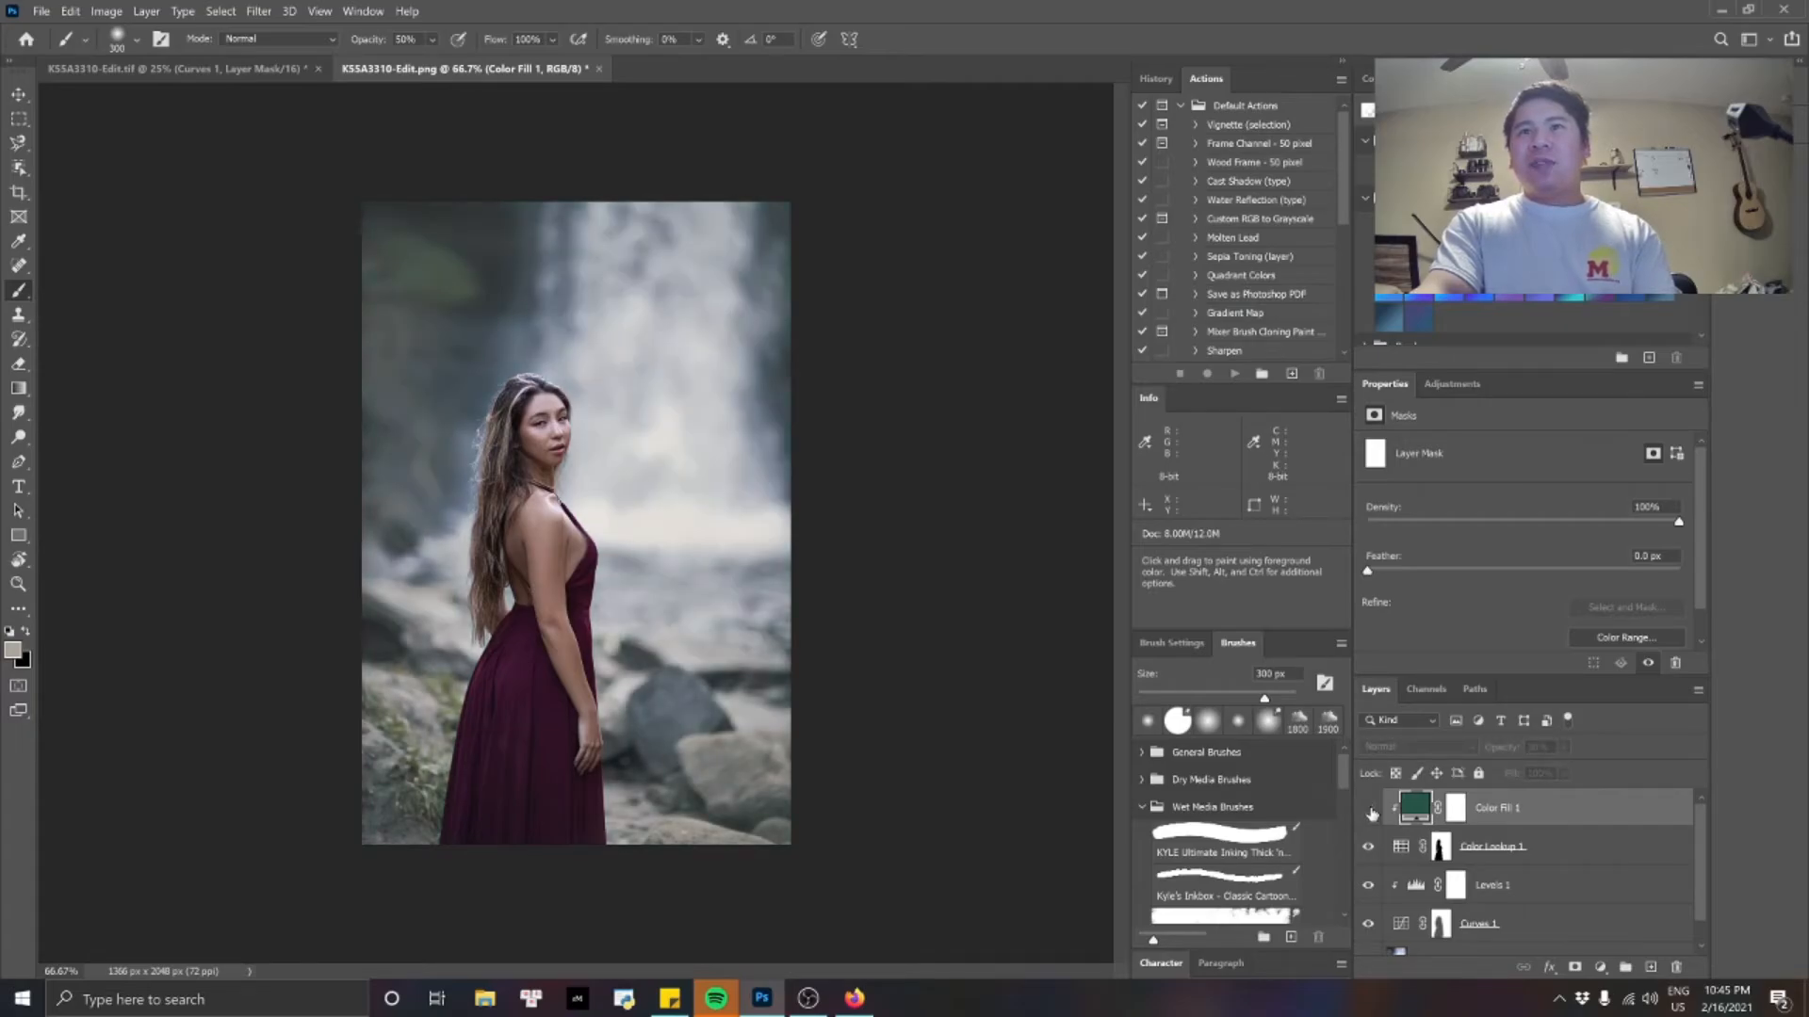
pyautogui.click(1369, 810)
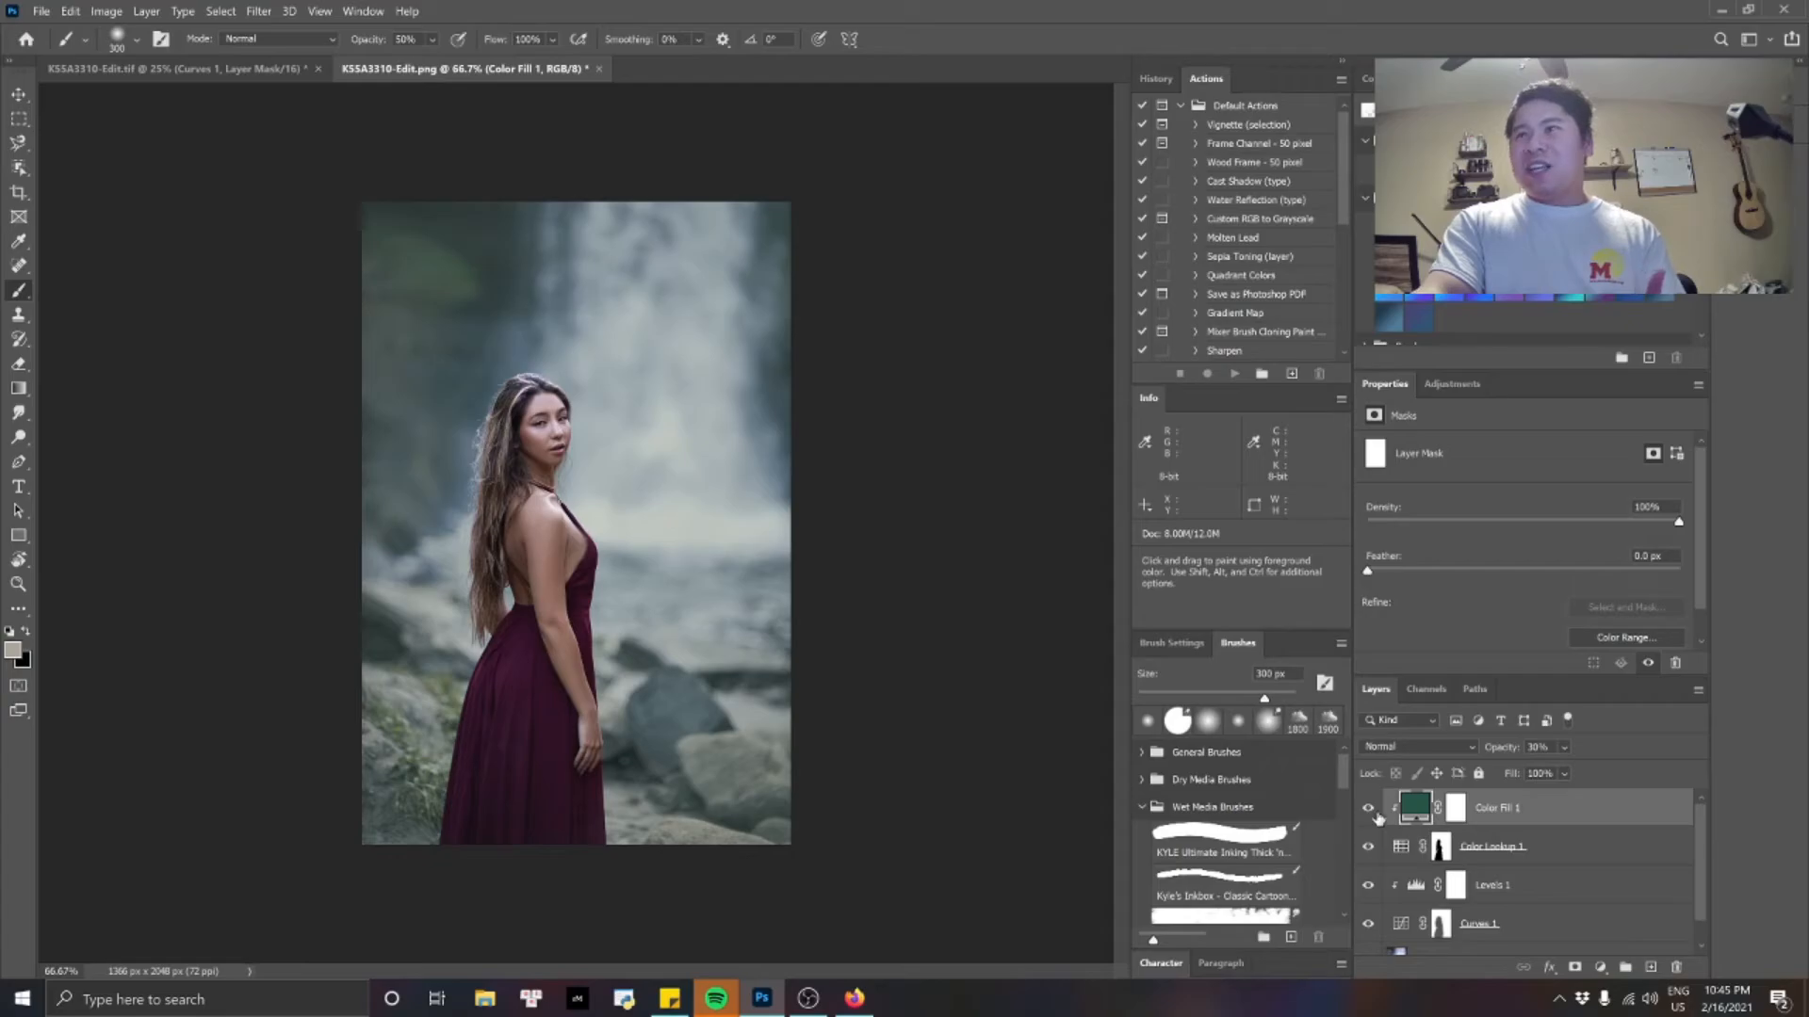
# Set the Color Fill 1 layer's blend mode to Soft Light and toggle its visibility to compare the tint.
pyautogui.click(1469, 747)
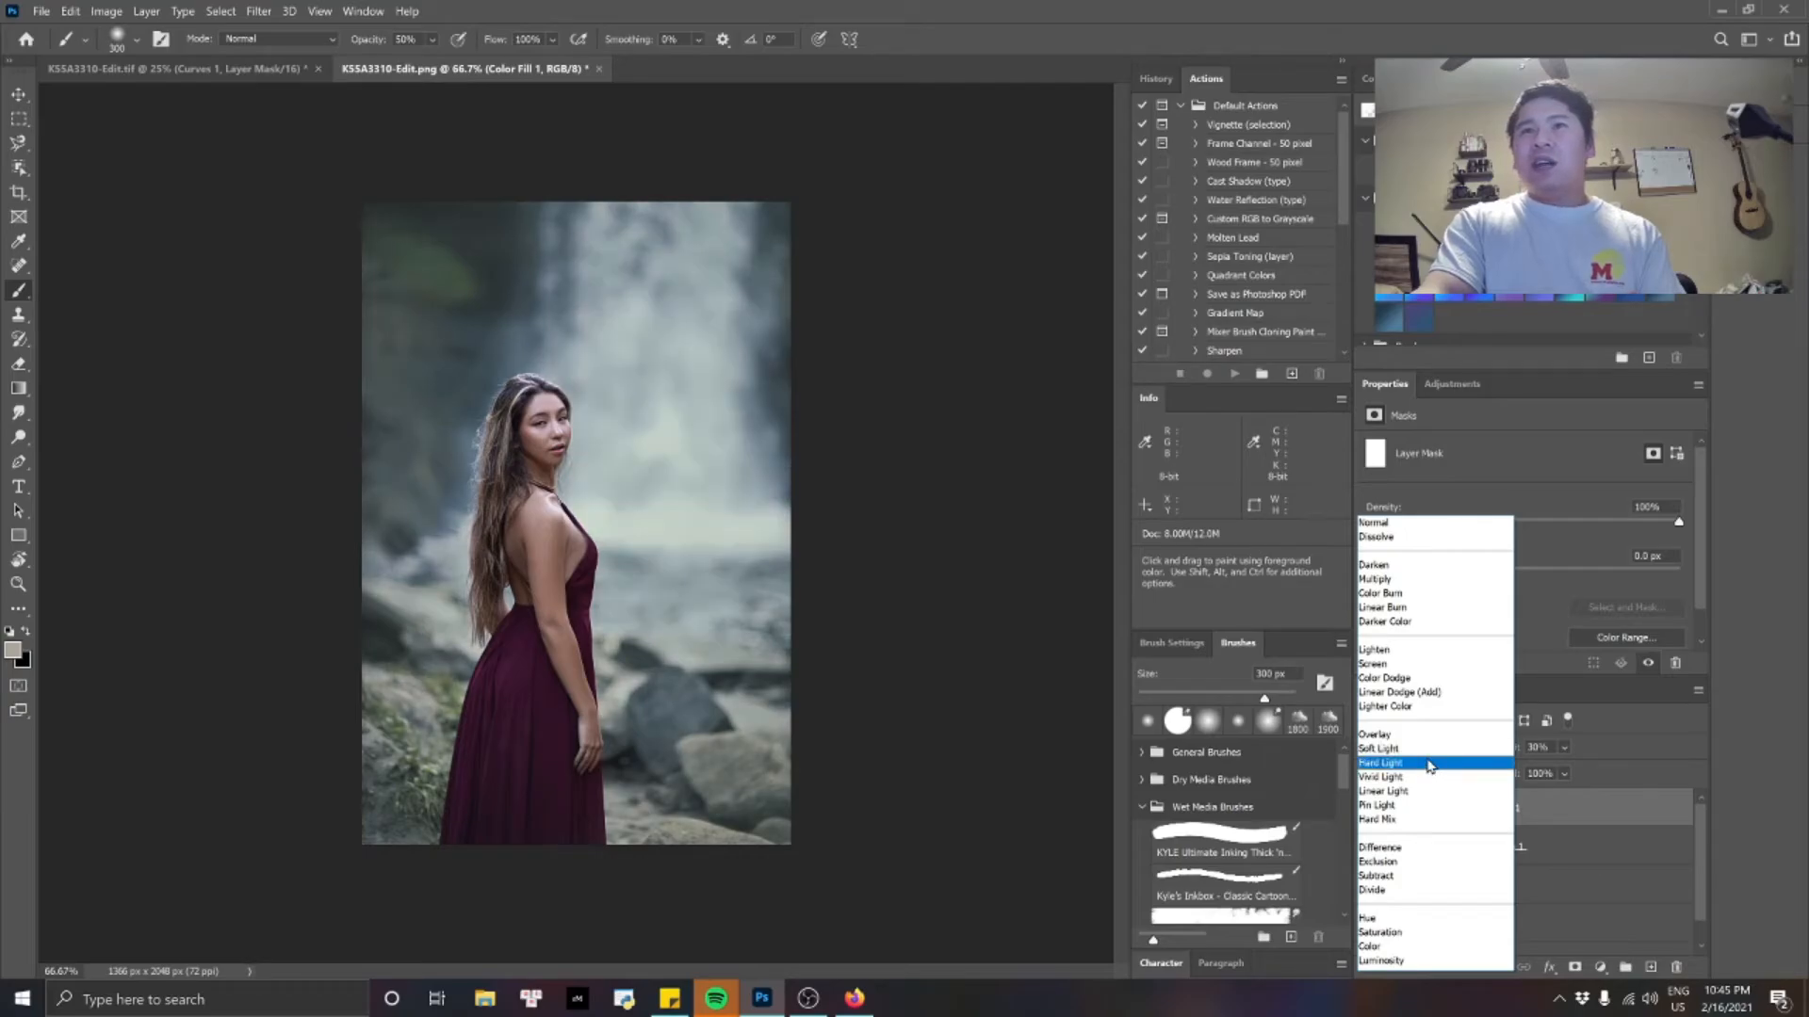
pyautogui.click(1427, 750)
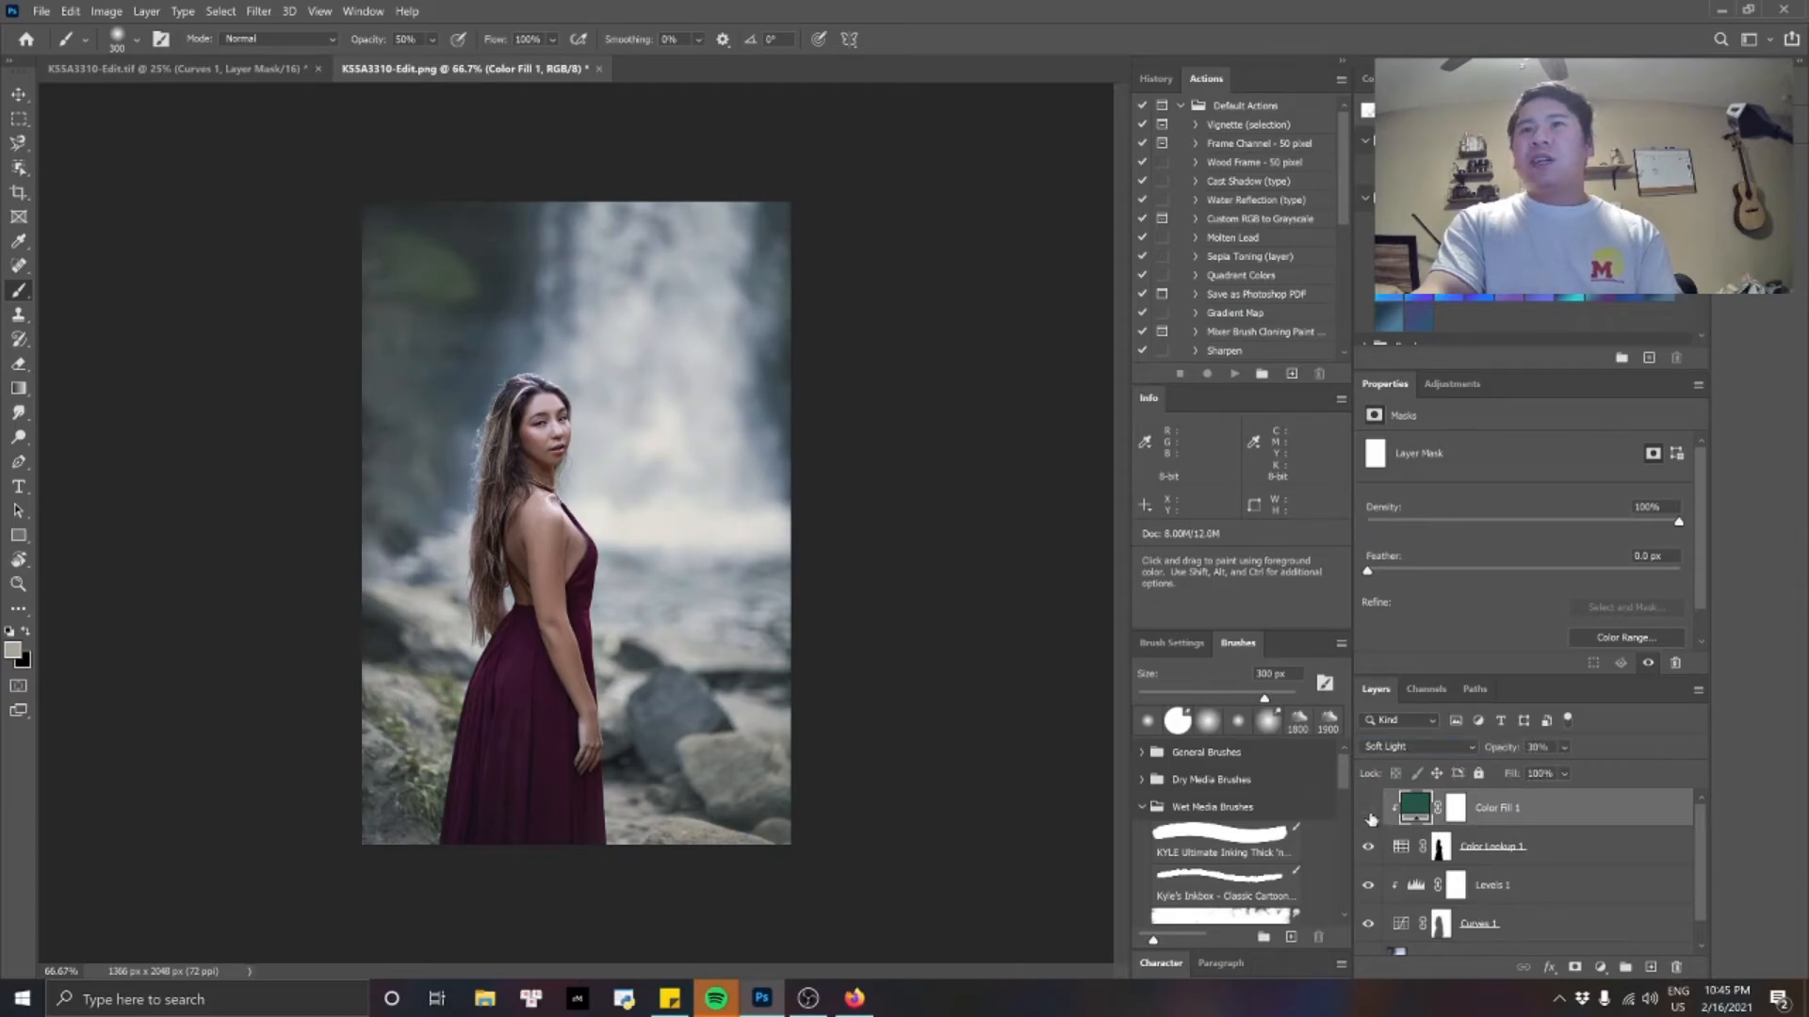
pyautogui.click(1369, 814)
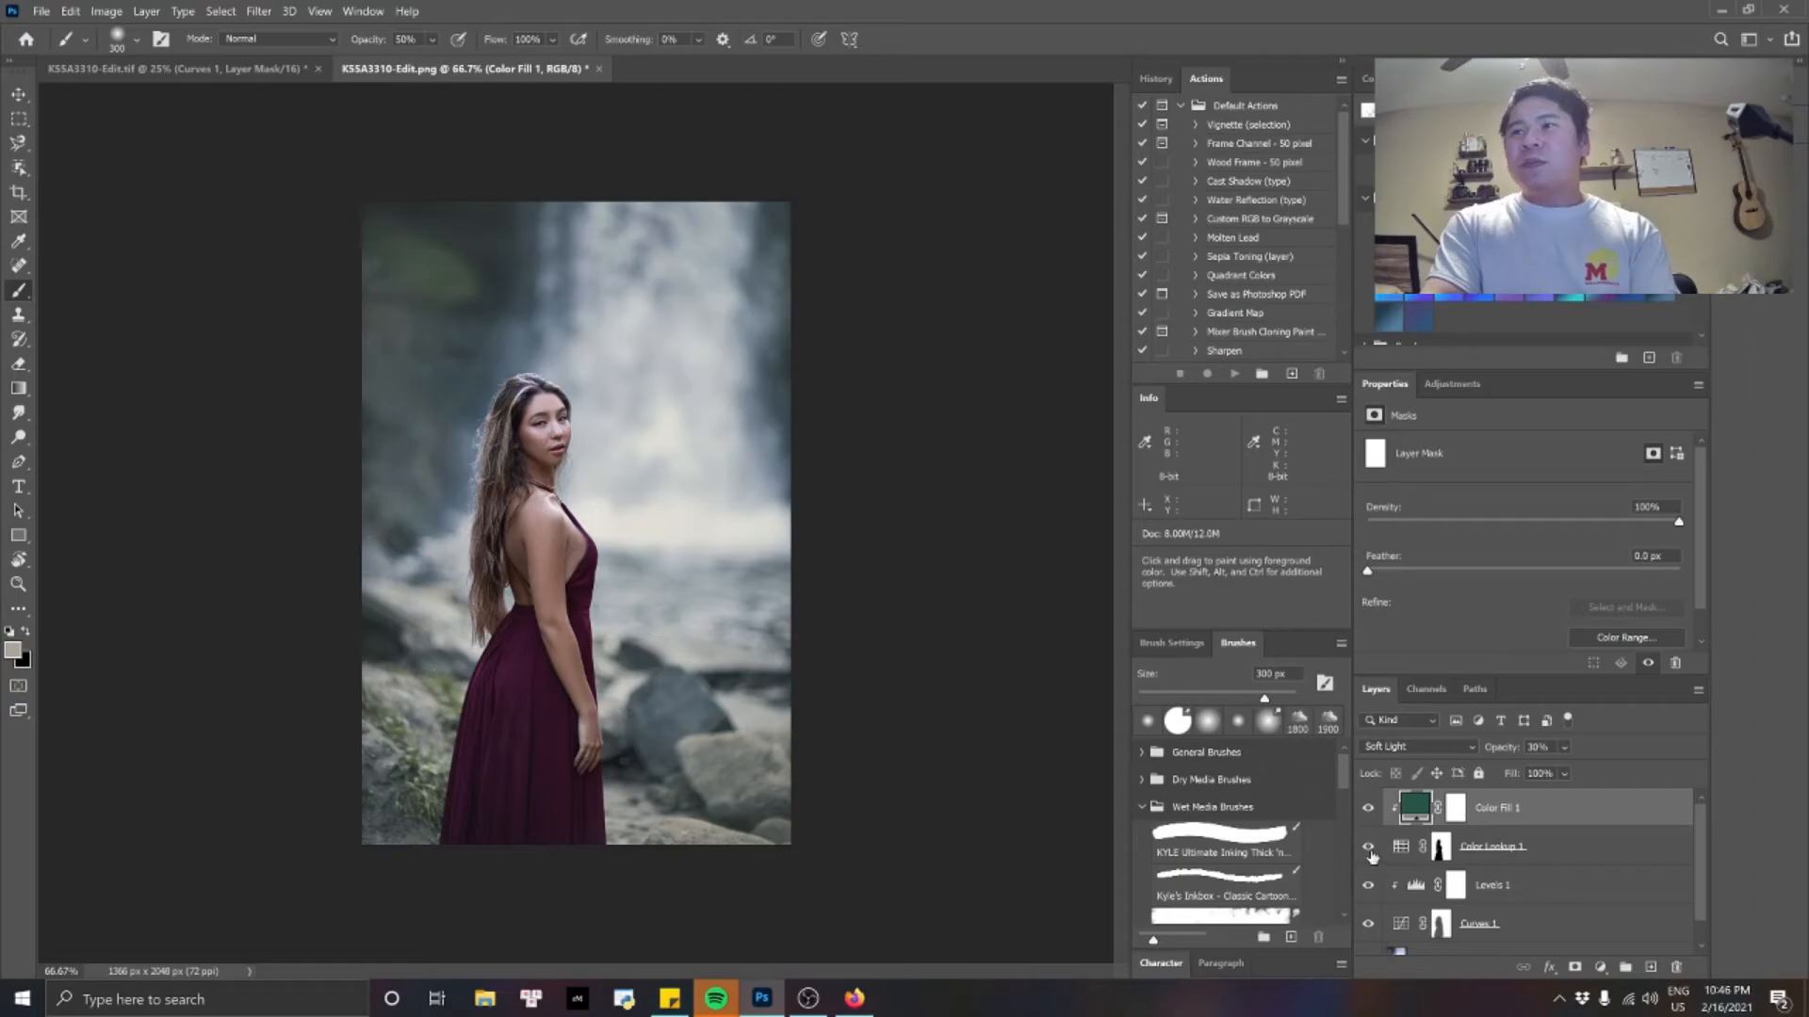
pyautogui.click(1369, 809)
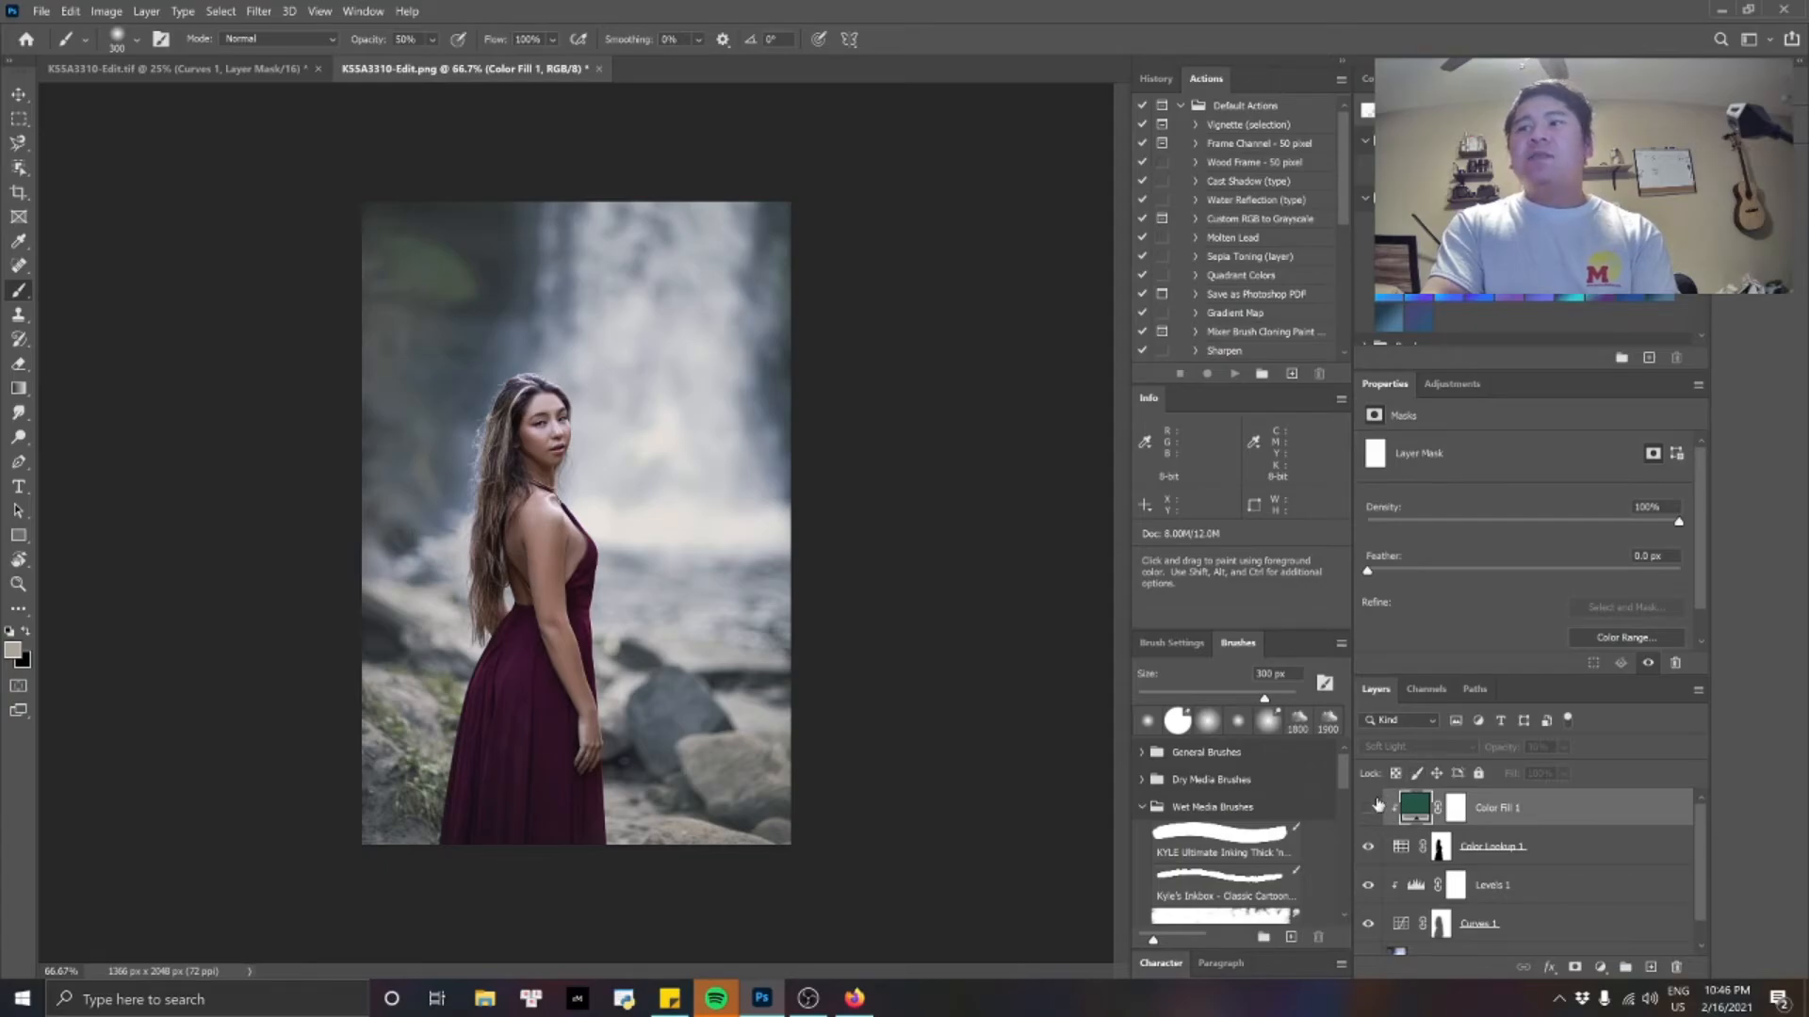
pyautogui.click(1370, 807)
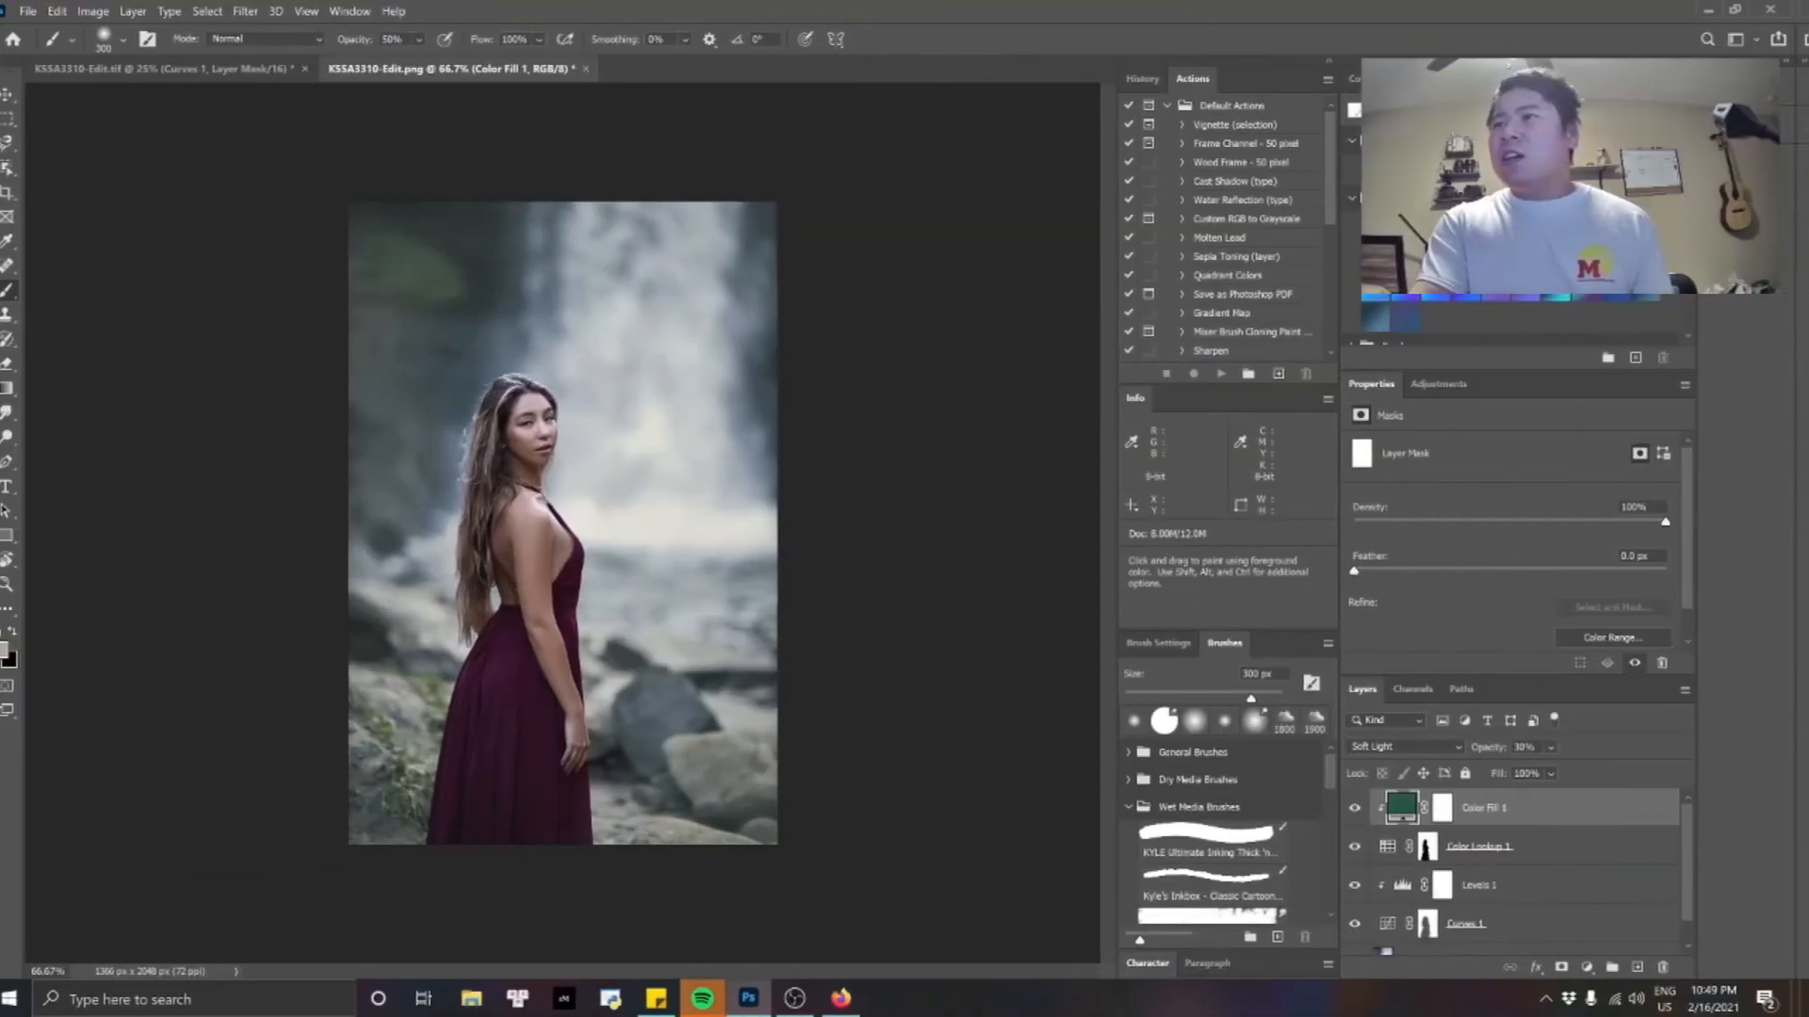
# Group the four layers from Curves 1 up to Color Fill 1, leaving Layer 1 outside the group.
pyautogui.scroll(-1, 1704, 838)
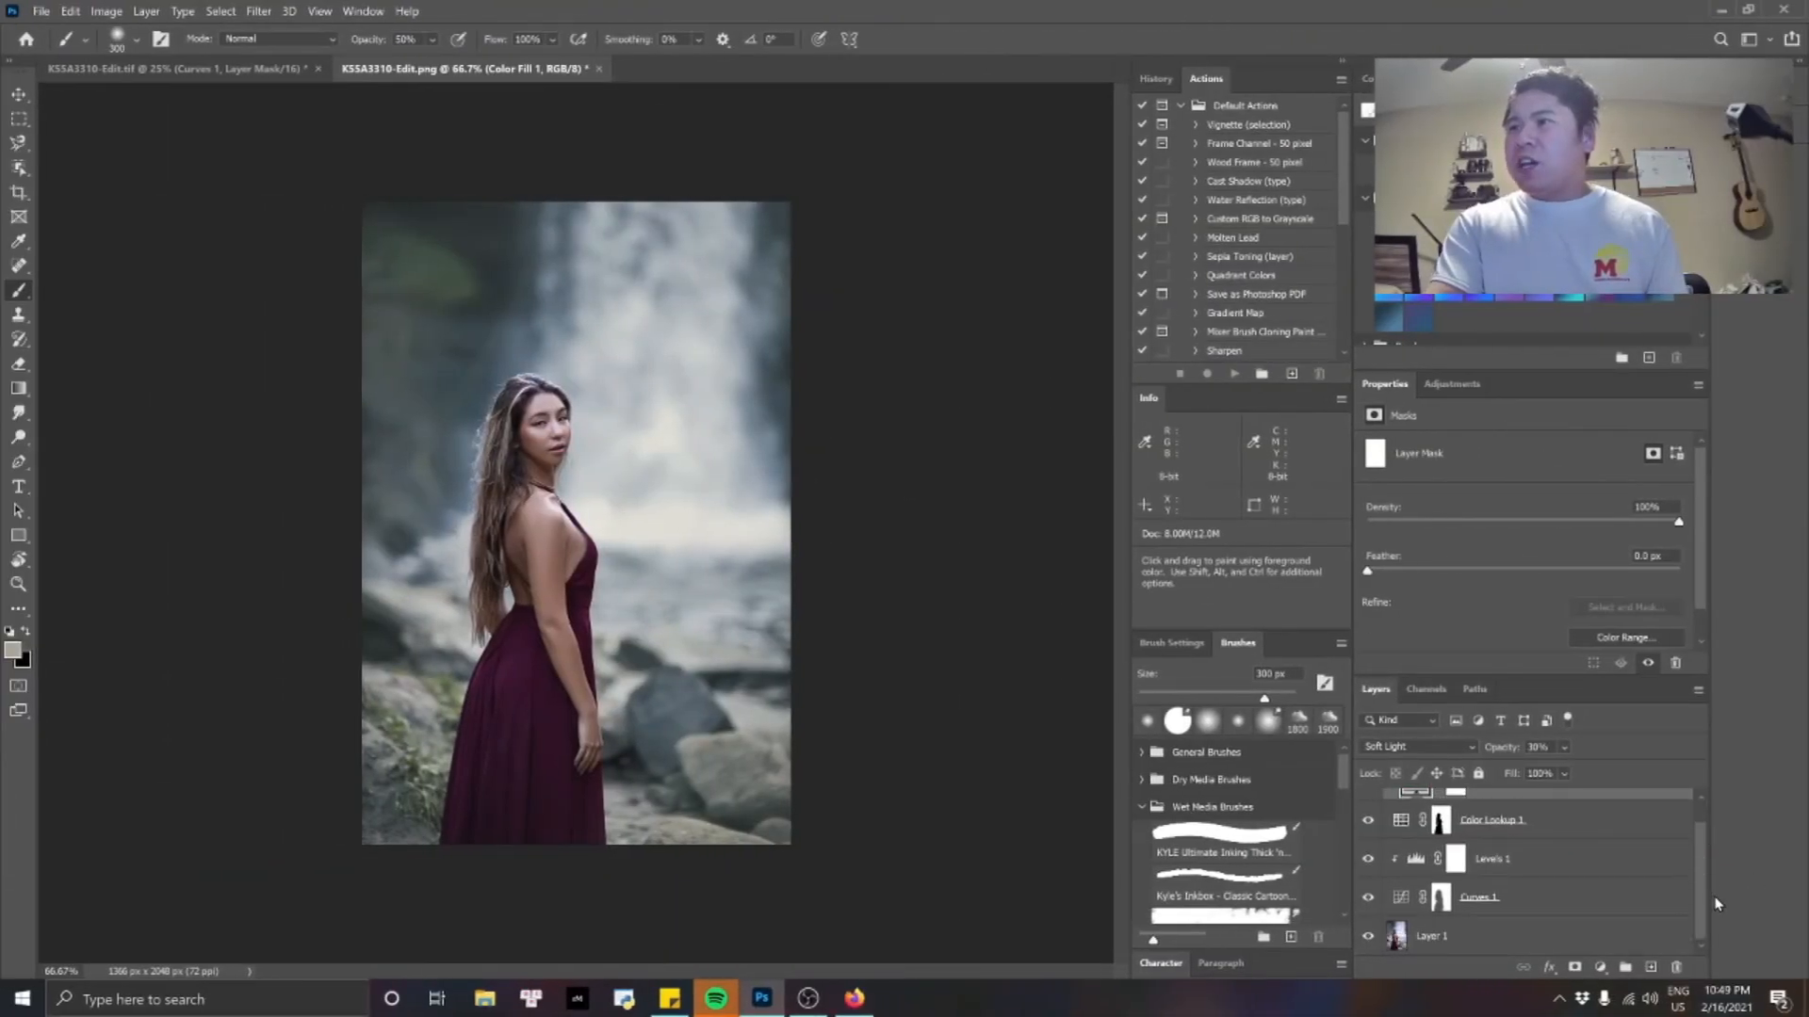
pyautogui.click(1579, 907)
pyautogui.scroll(1, 1579, 907)
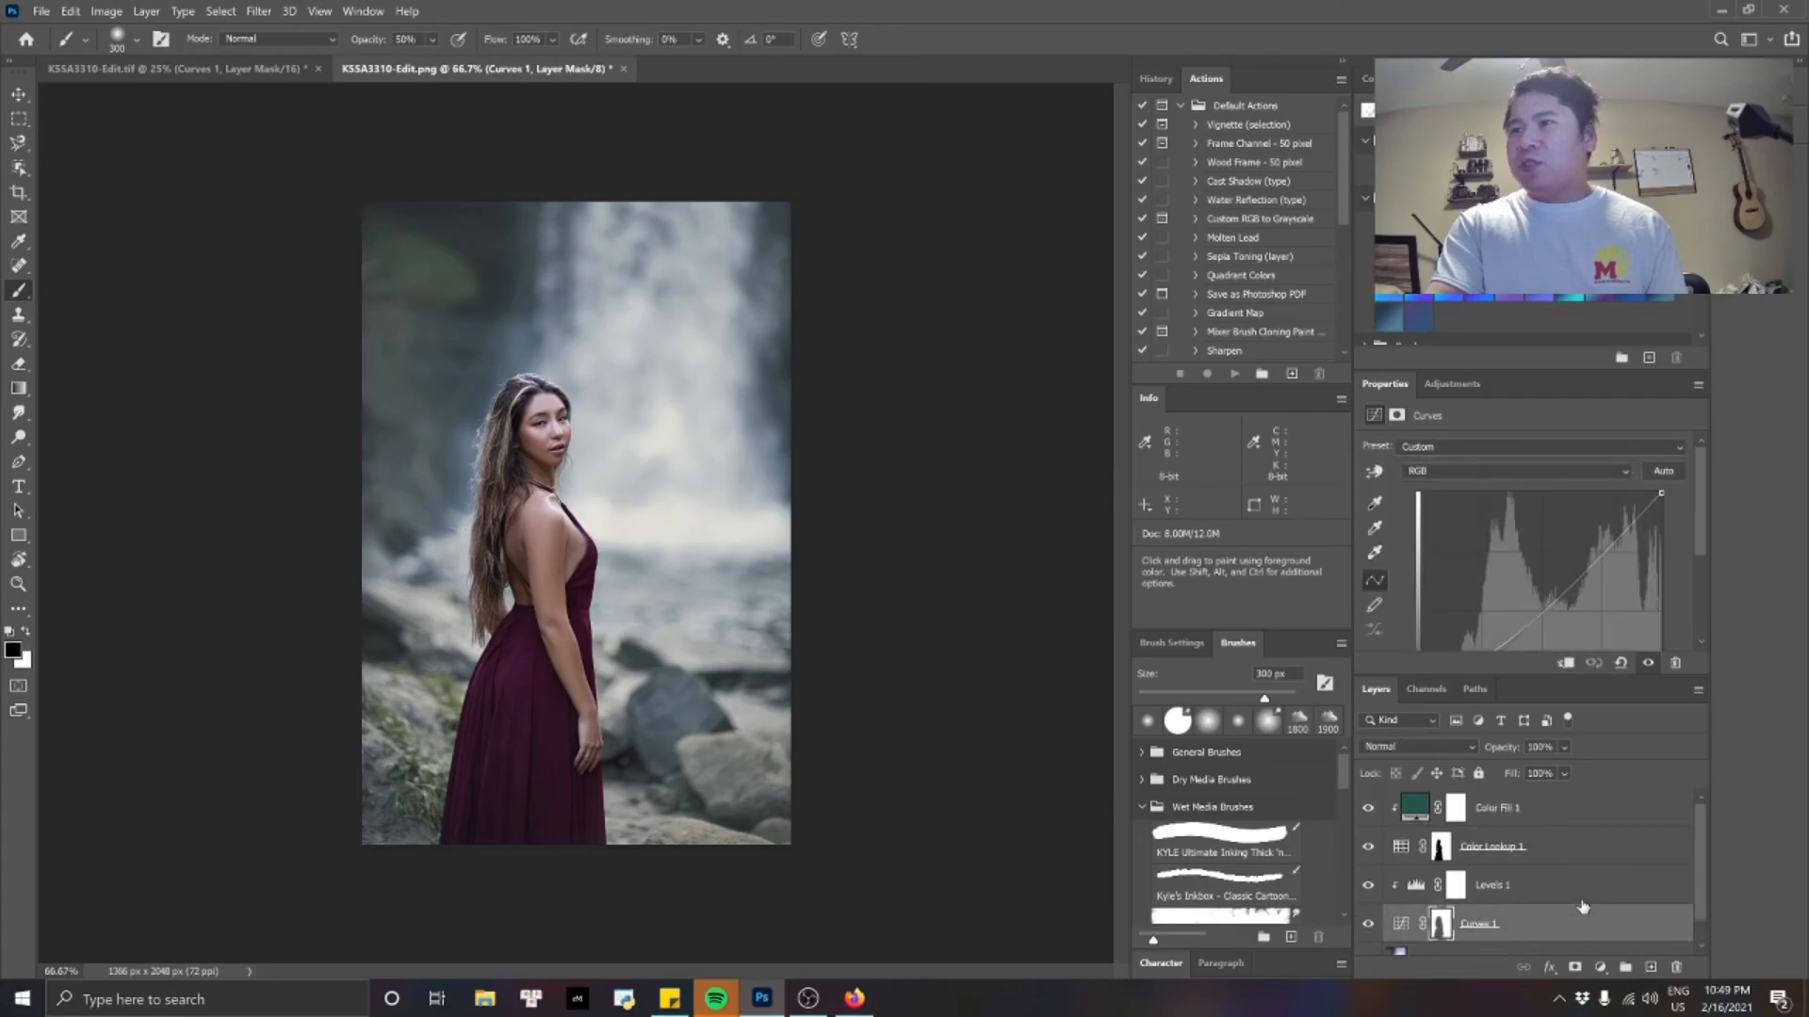
pyautogui.keyDown('shift'); pyautogui.click(1575, 820); pyautogui.keyUp('shift')
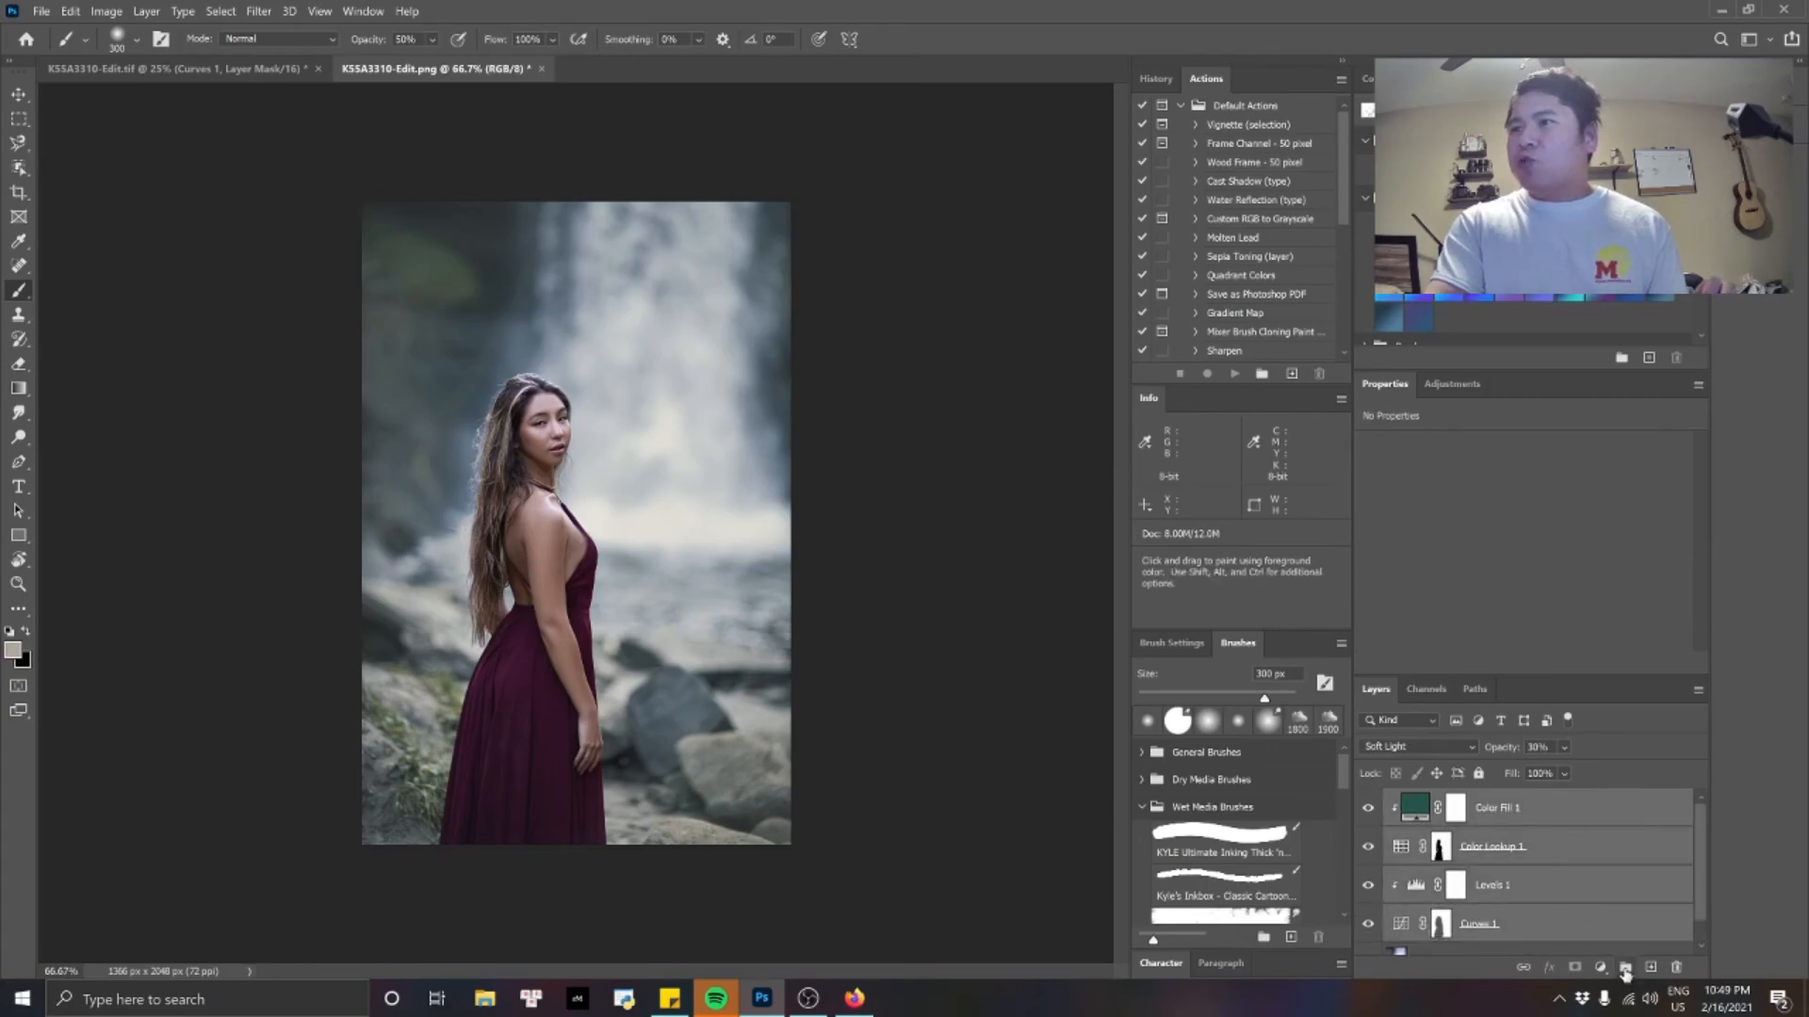
pyautogui.click(1625, 968)
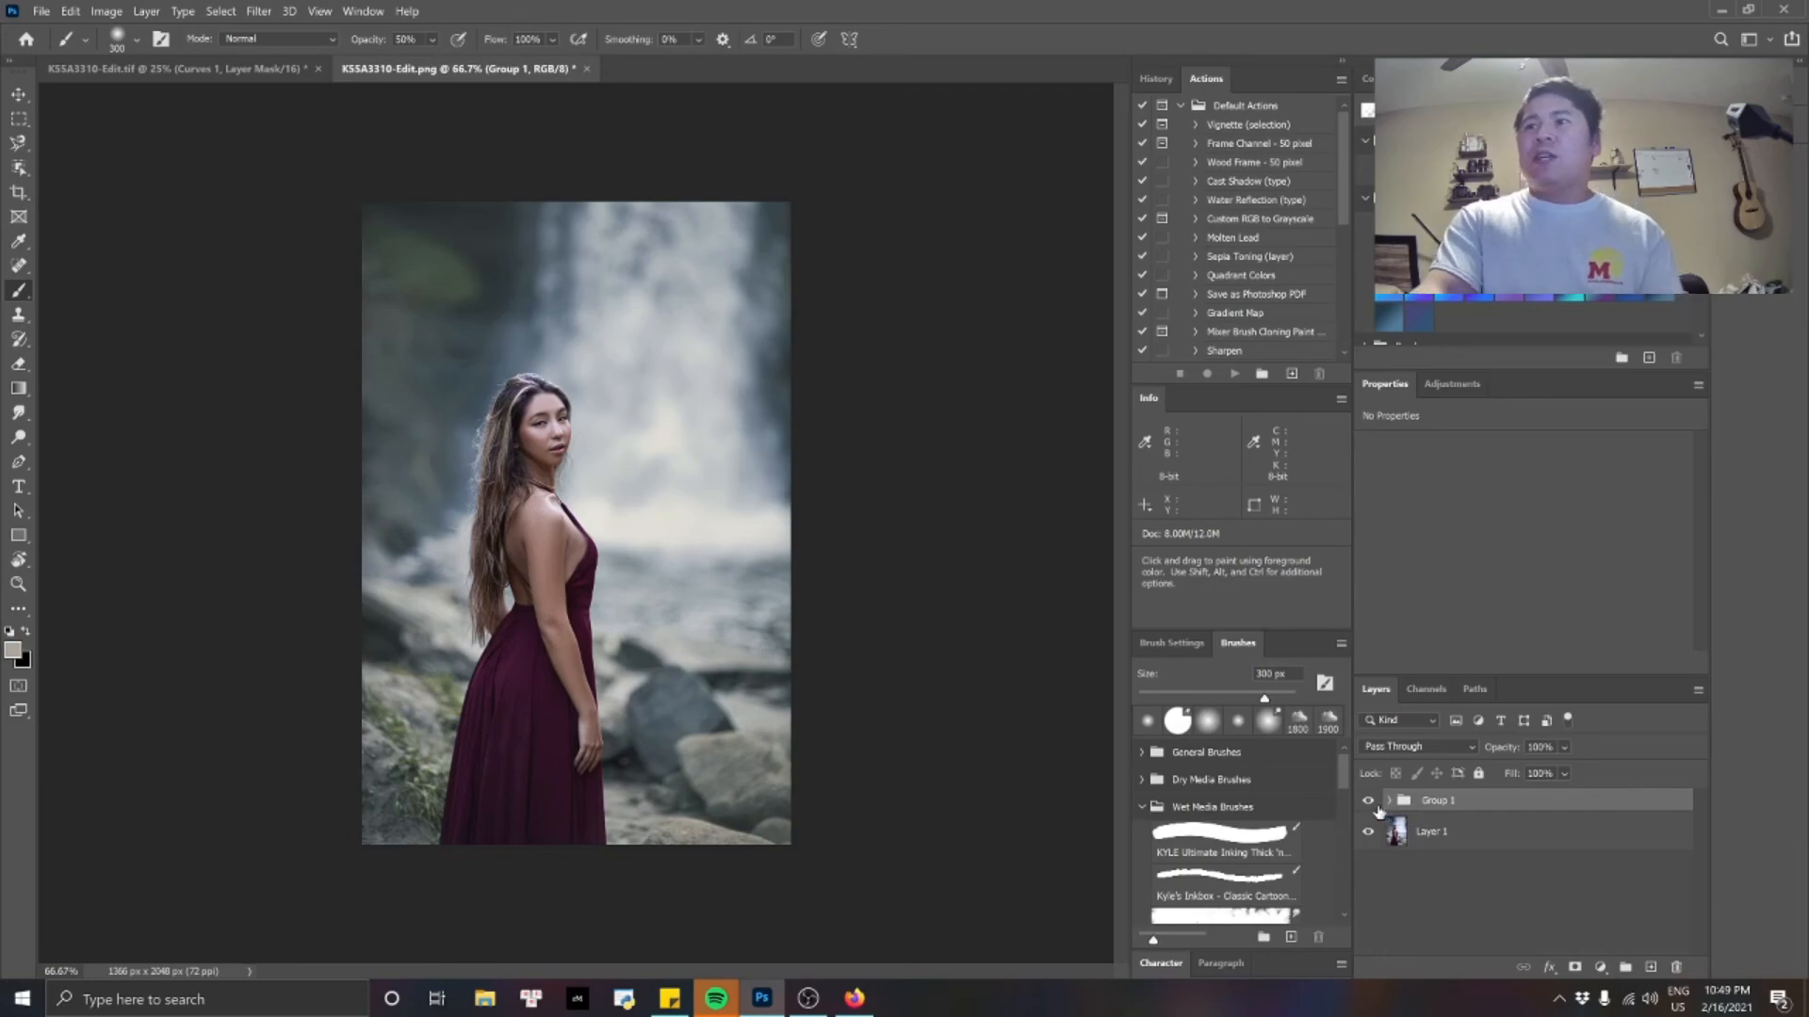
# Toggle the adjustment group's visibility to compare the portrait before and after the background edits.
pyautogui.click(1369, 802)
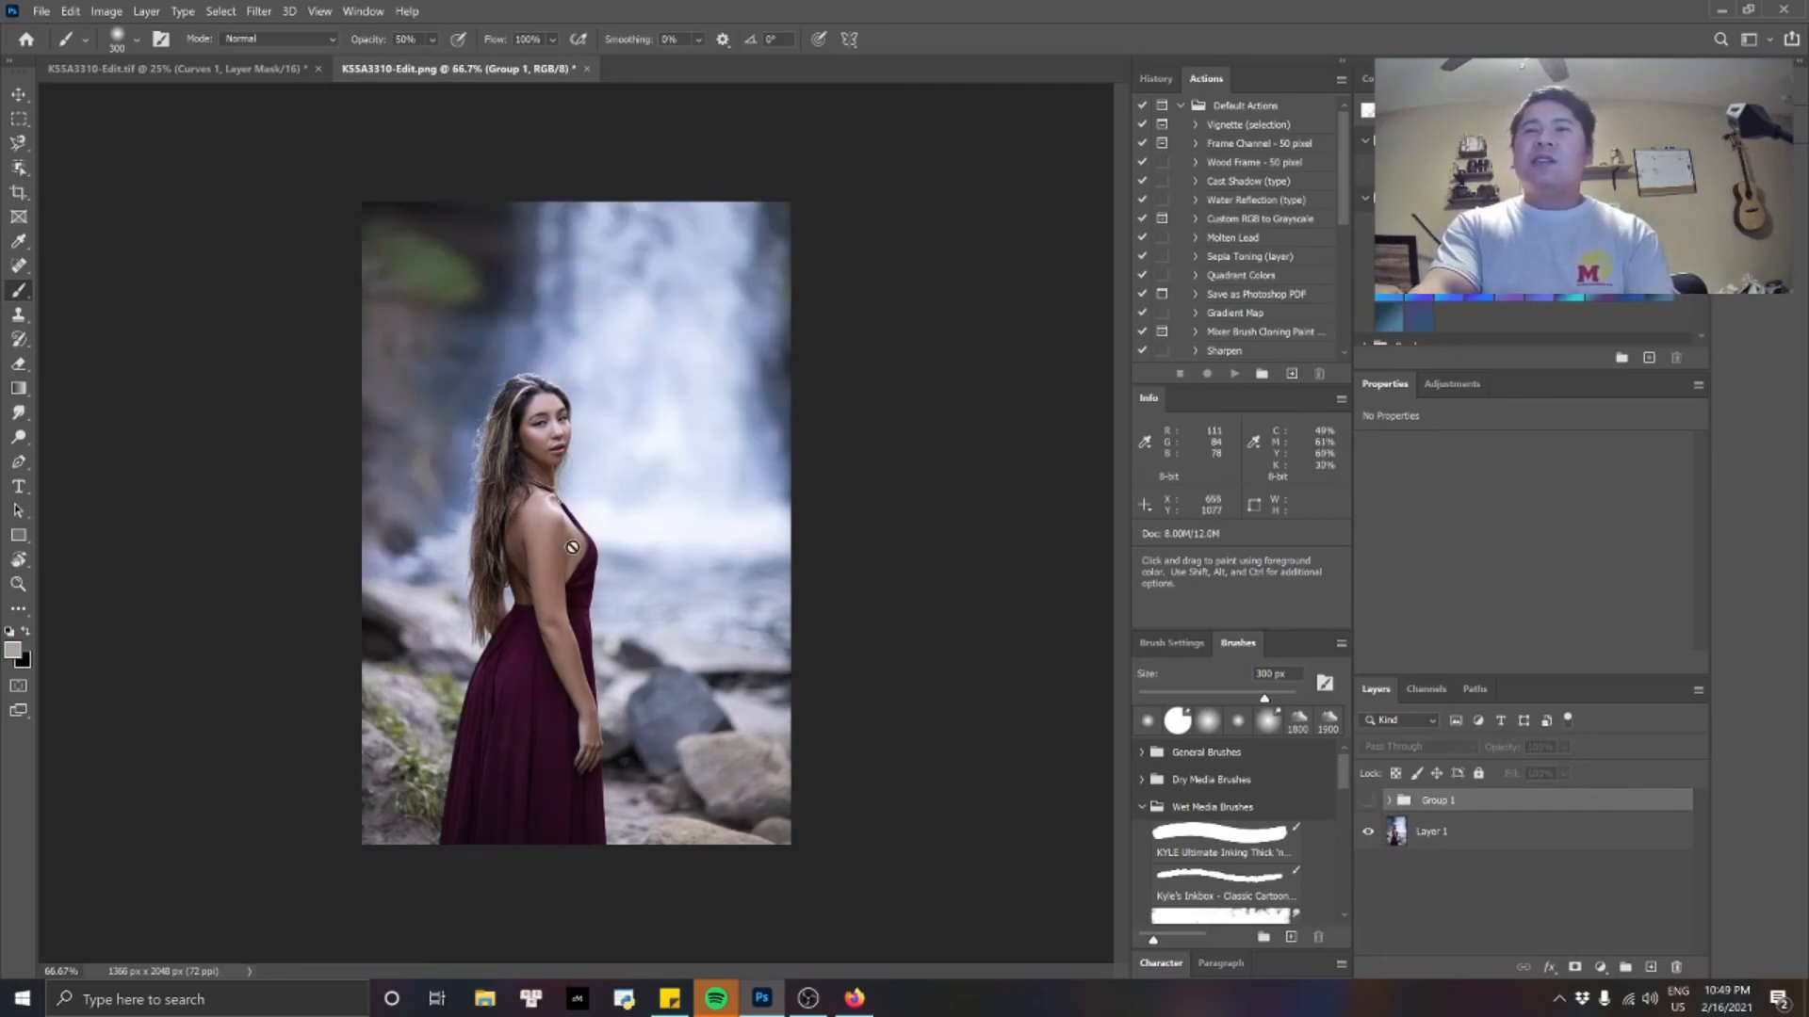
pyautogui.click(1368, 802)
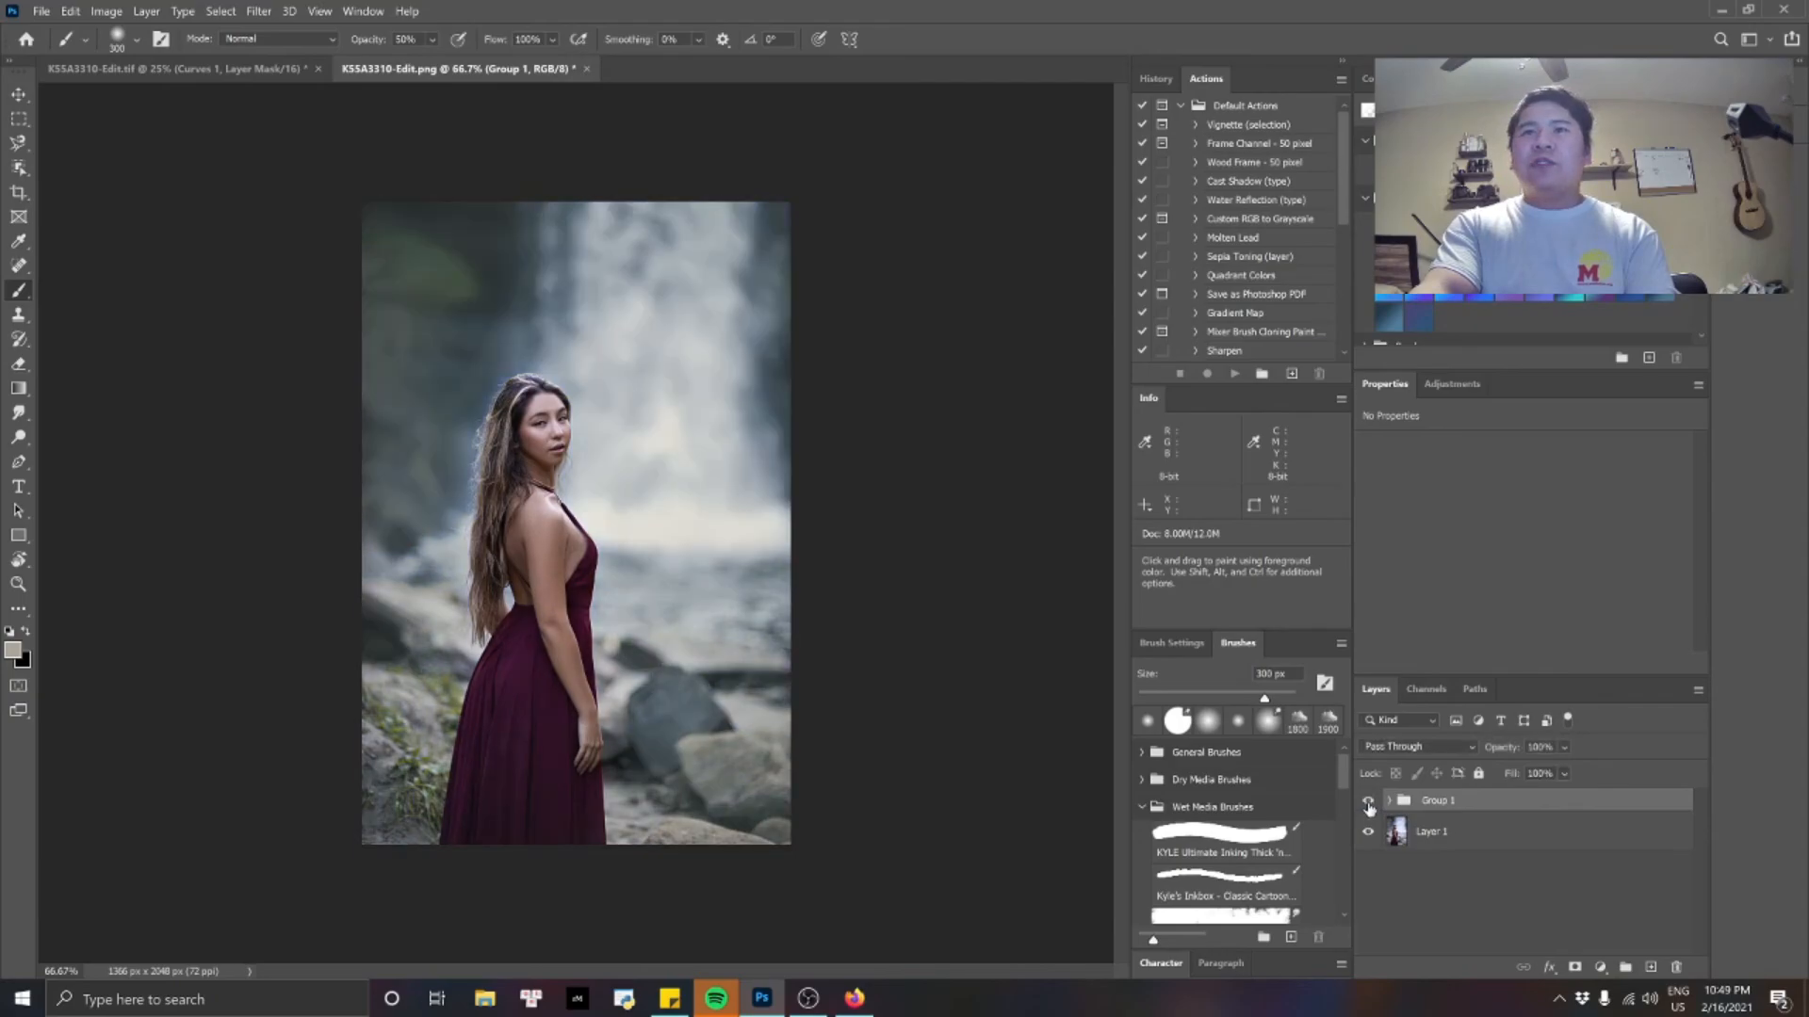
pyautogui.click(1369, 802)
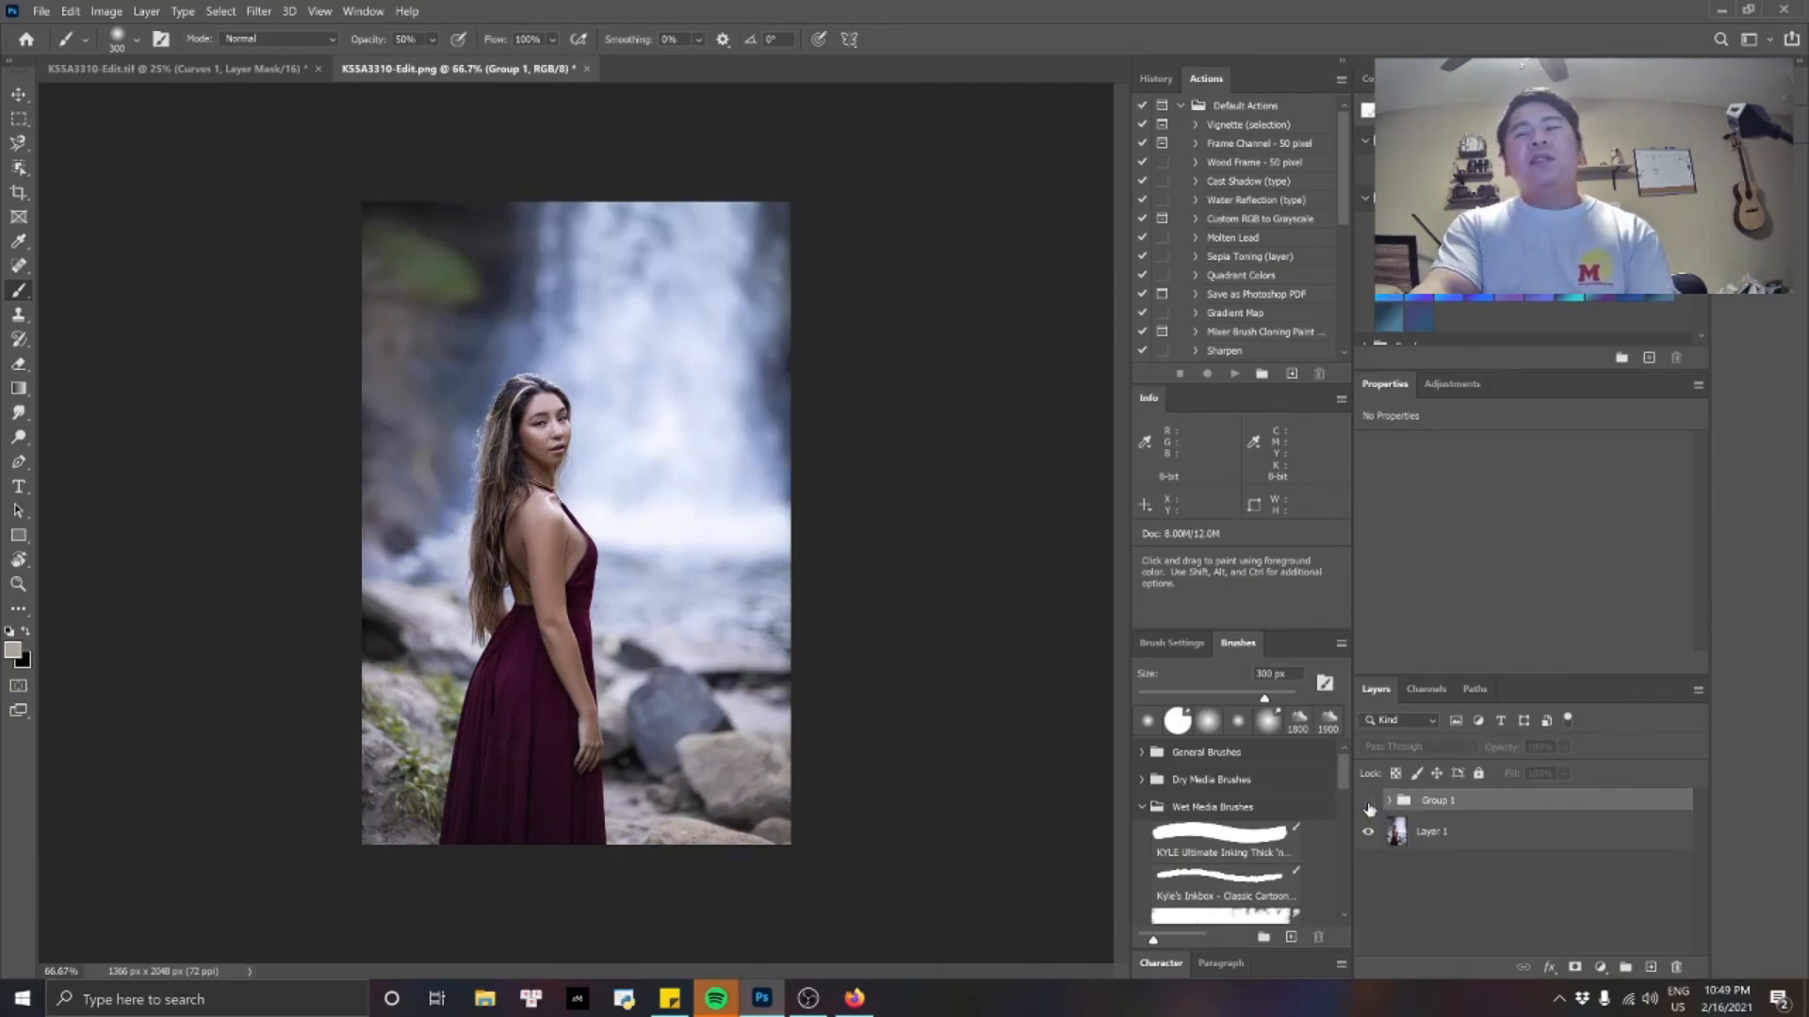
pyautogui.click(1369, 802)
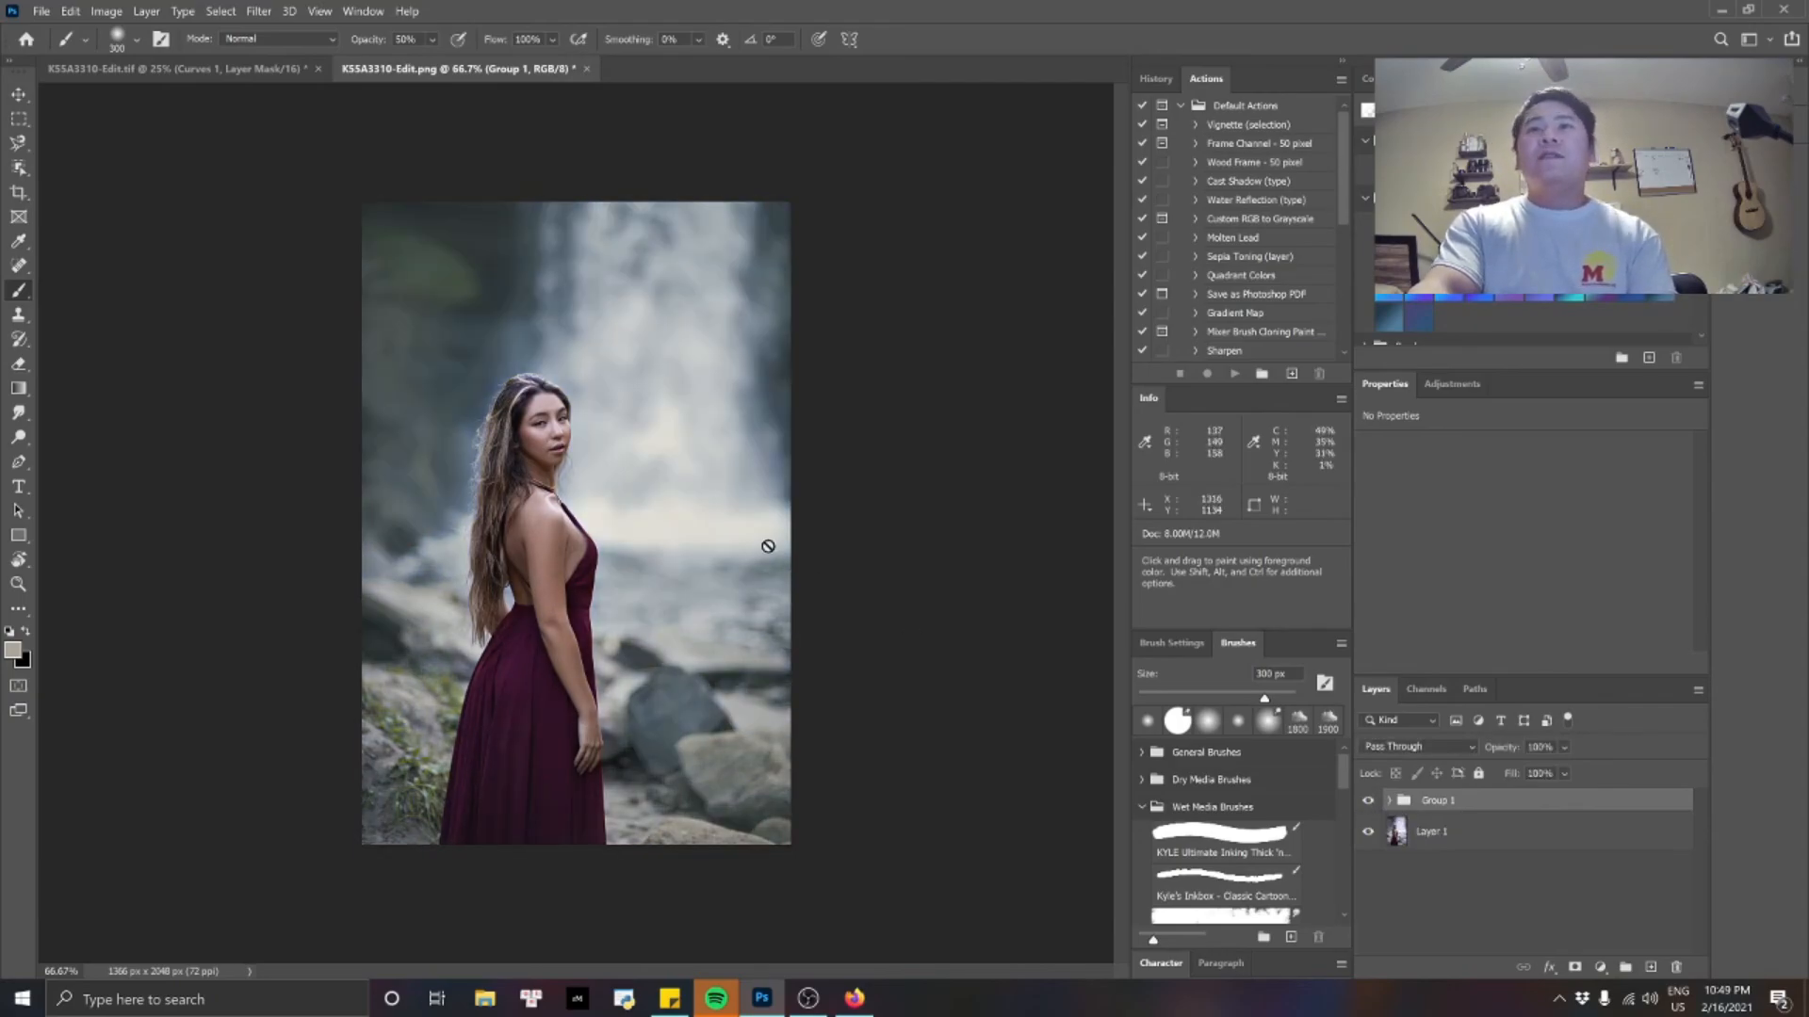